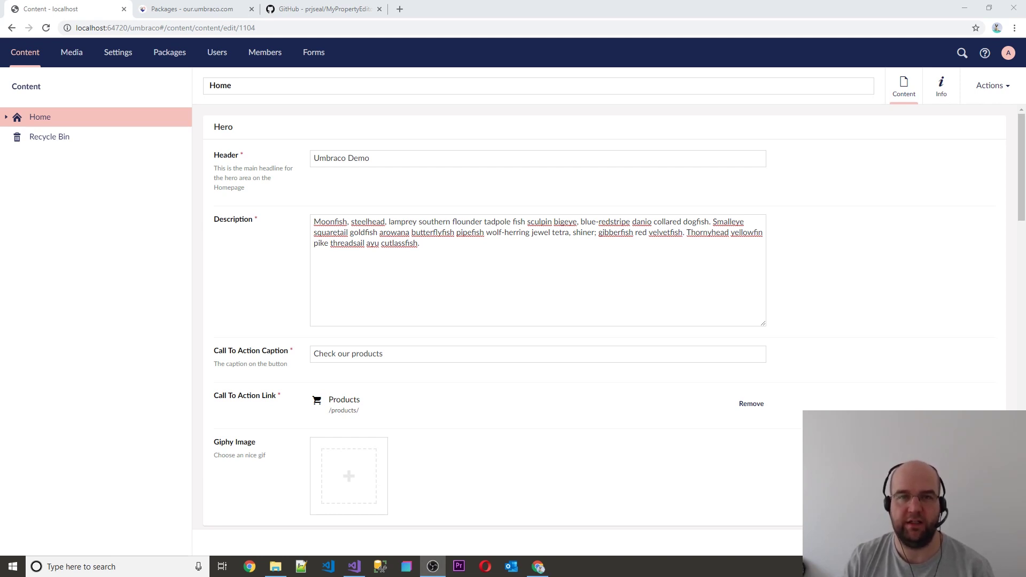
Search for "hello" gifs to fill the Giphy Image property of the Home content page
click(348, 476)
text(hello)
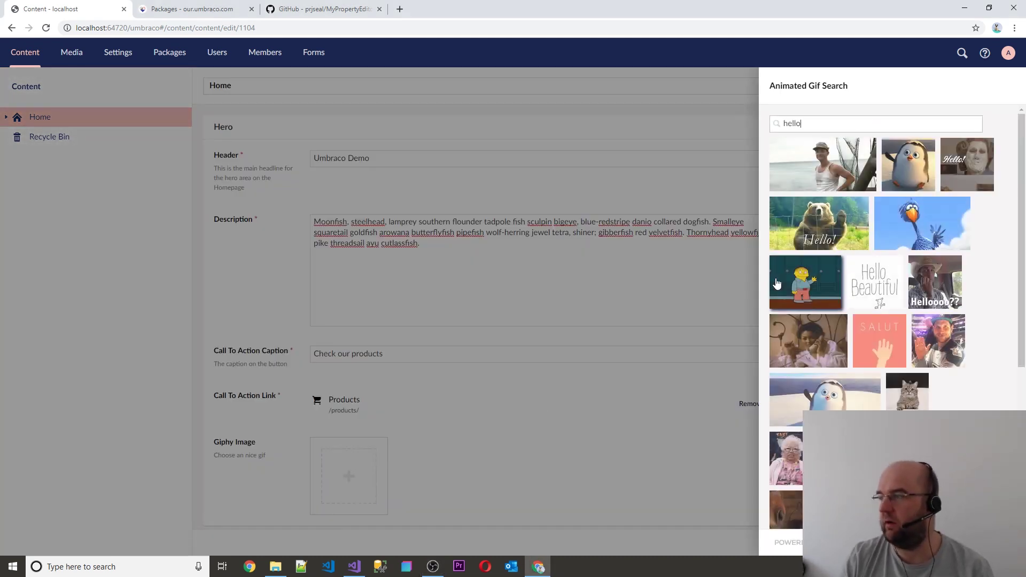
Find the Giphy Property Editor in the Our Umbraco packages list and read through its package page
click(219, 10)
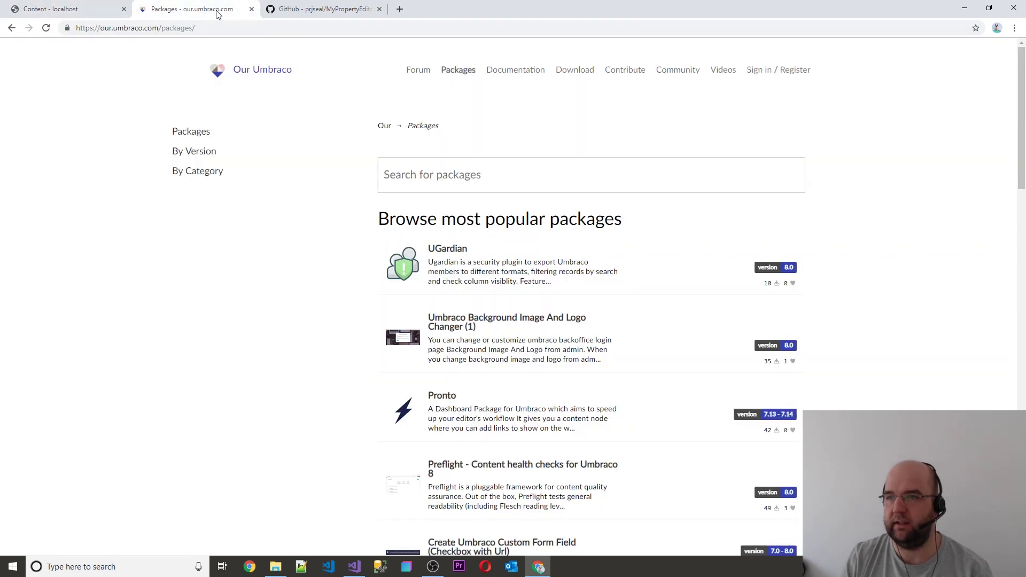
scroll(592, 214, down, 5)
scroll(594, 211, down, 1)
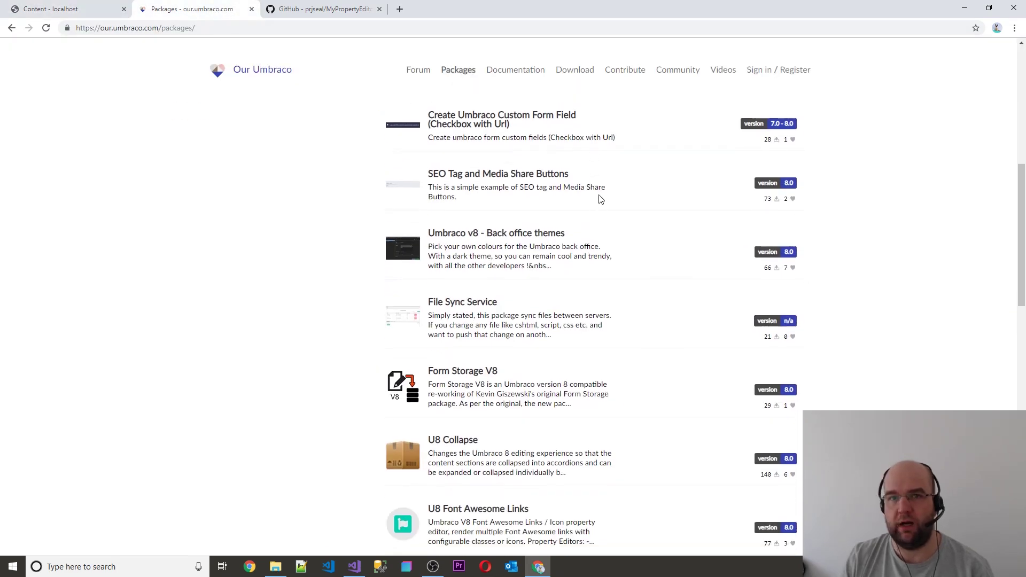
scroll(615, 189, down, 7)
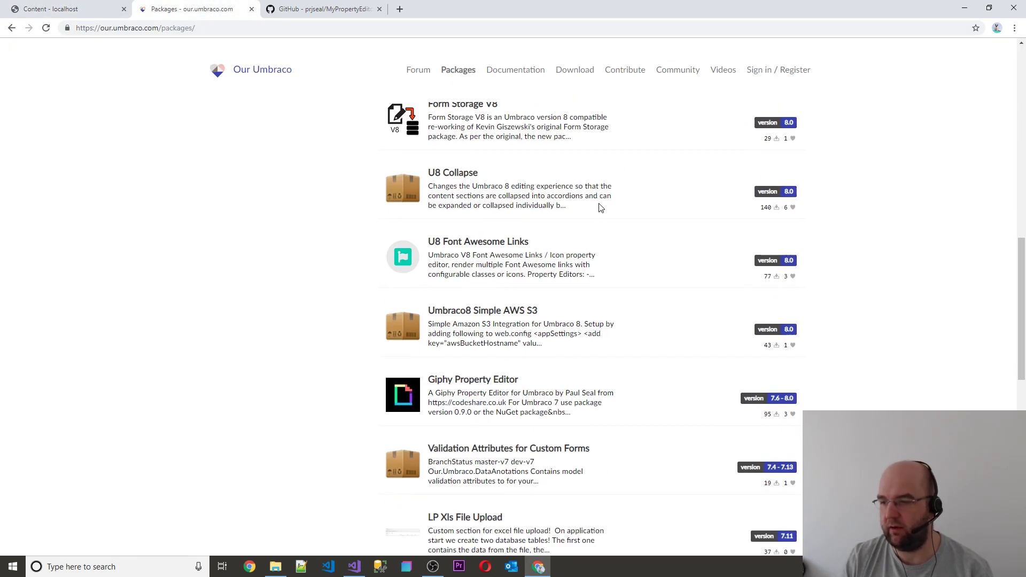
click(497, 274)
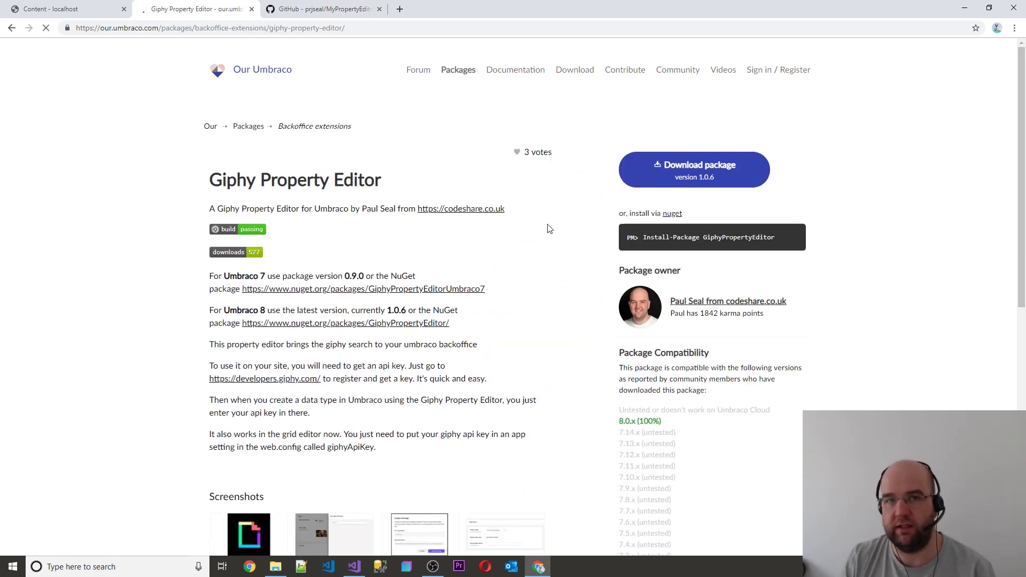
scroll(623, 265, down, 1)
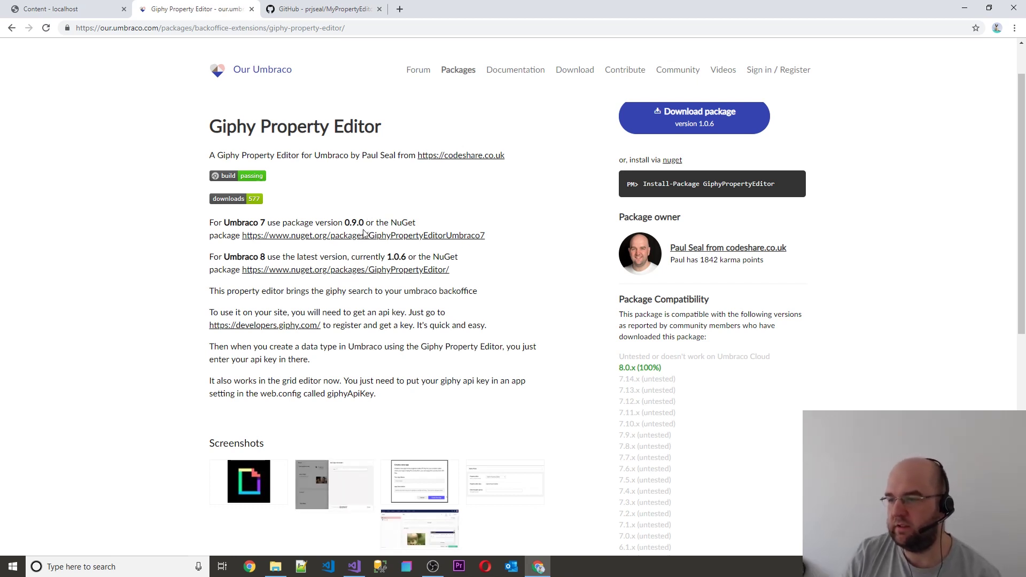
Look over the MyPropertyEditor repository's files and README on GitHub
click(337, 15)
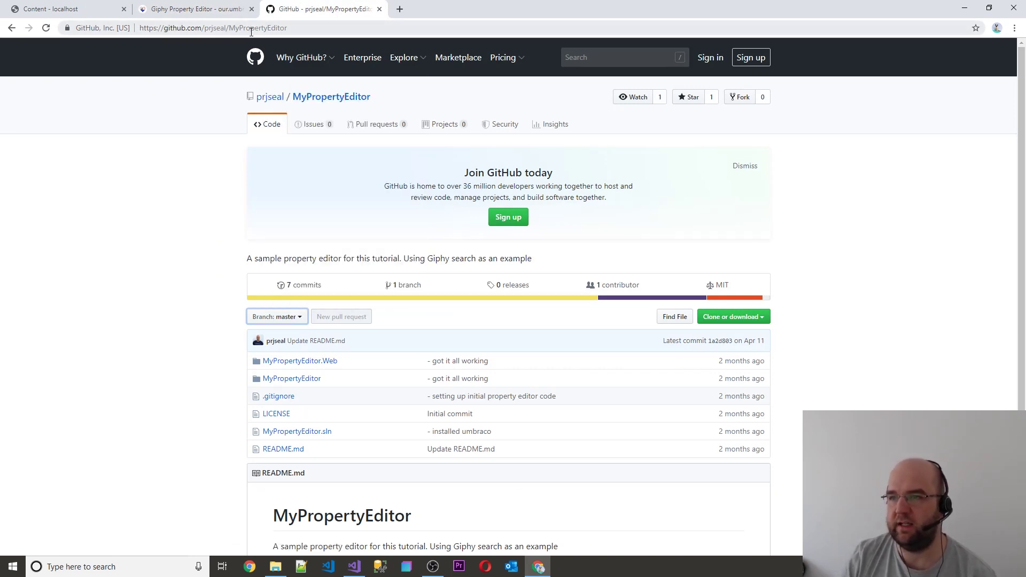
scroll(545, 327, down, 3)
scroll(545, 327, up, 3)
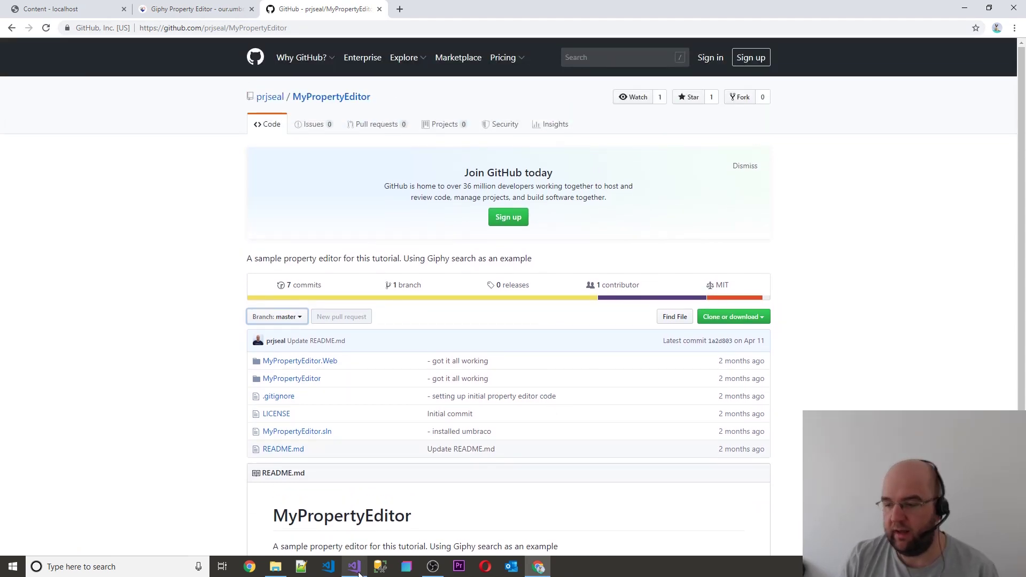
Close the gif search in the Umbraco backoffice and create a new package named "My Property Editor"
click(106, 9)
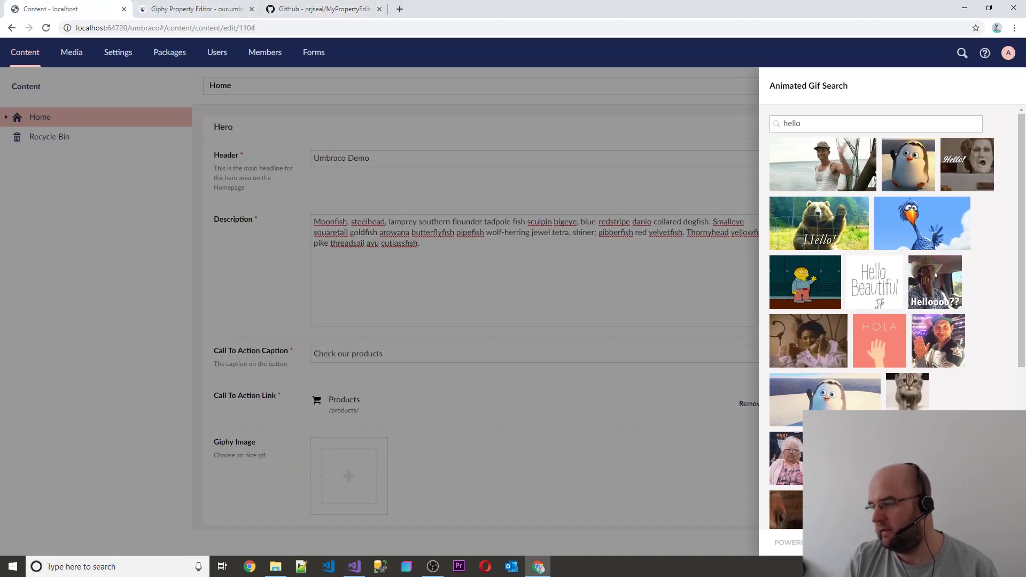
click(557, 148)
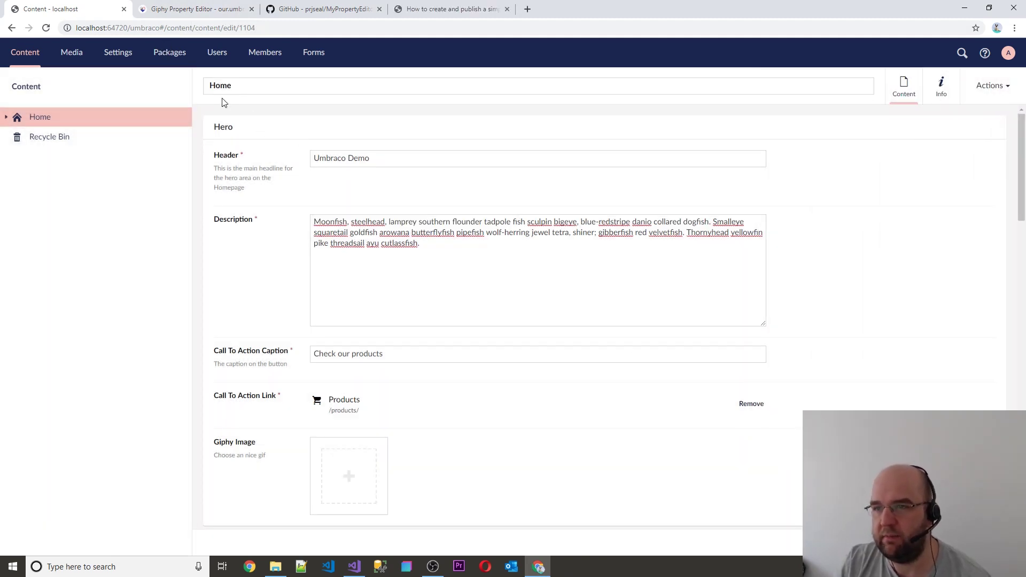
click(176, 55)
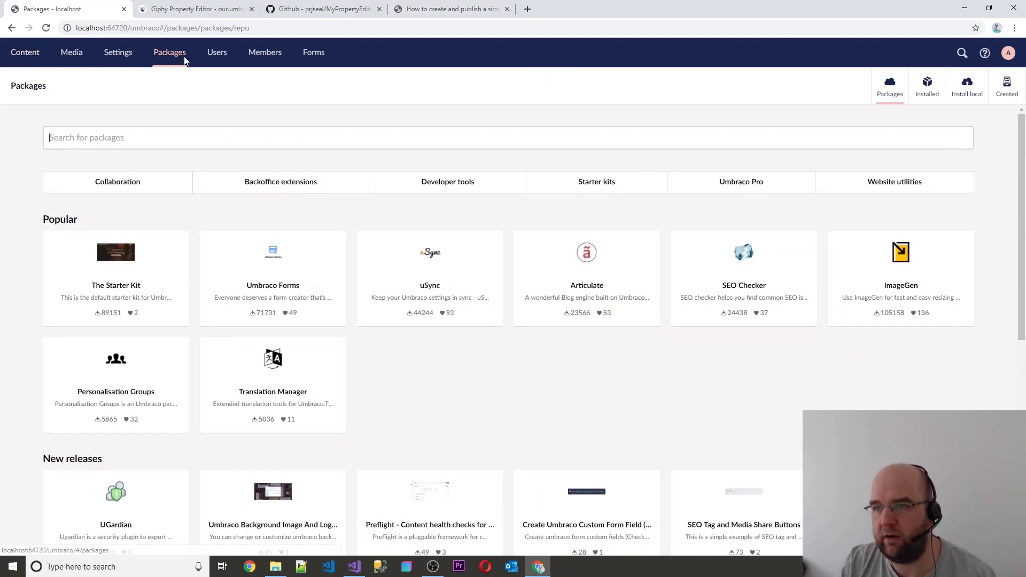
click(1006, 91)
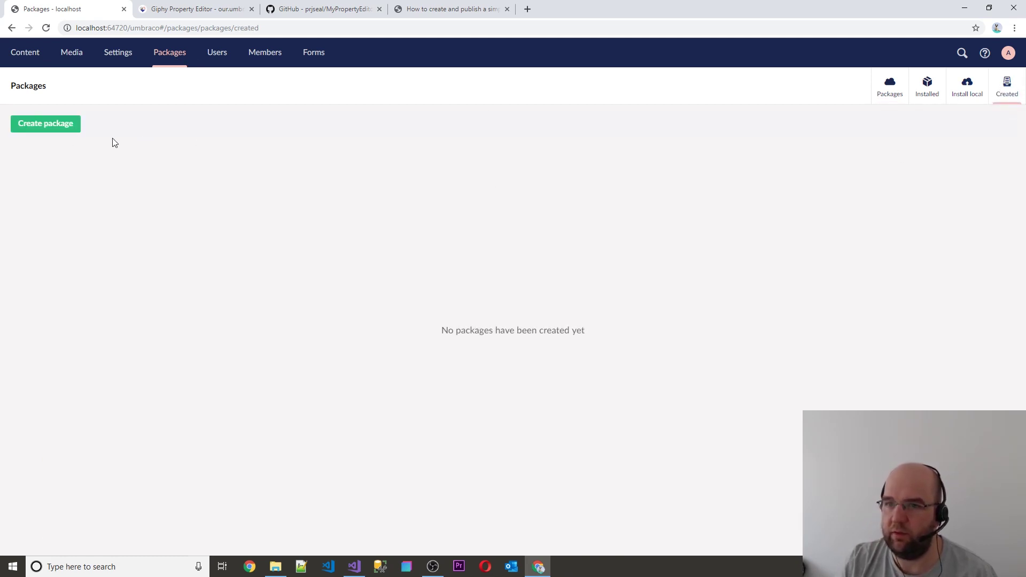
click(50, 126)
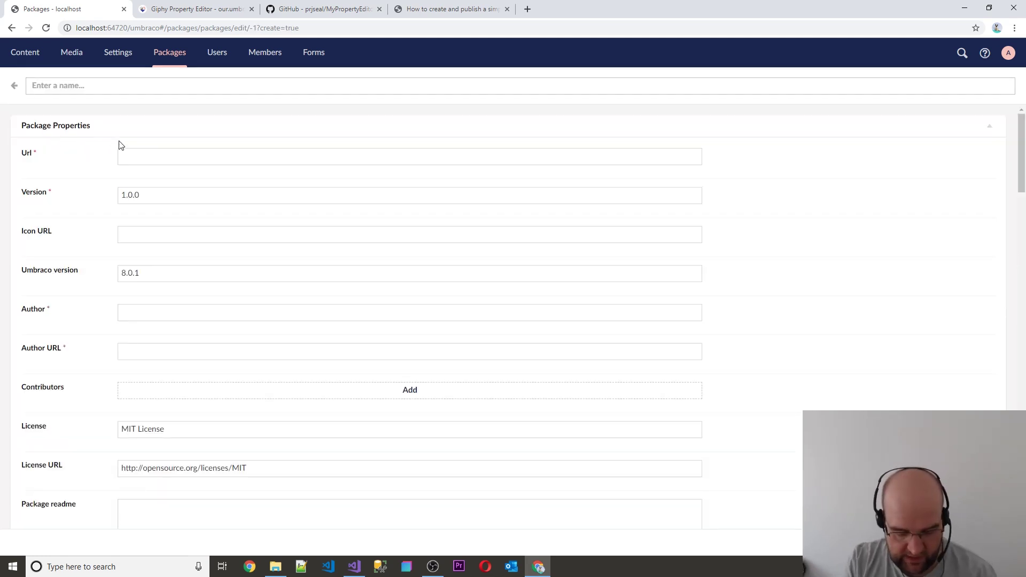
text(My Property Editor)
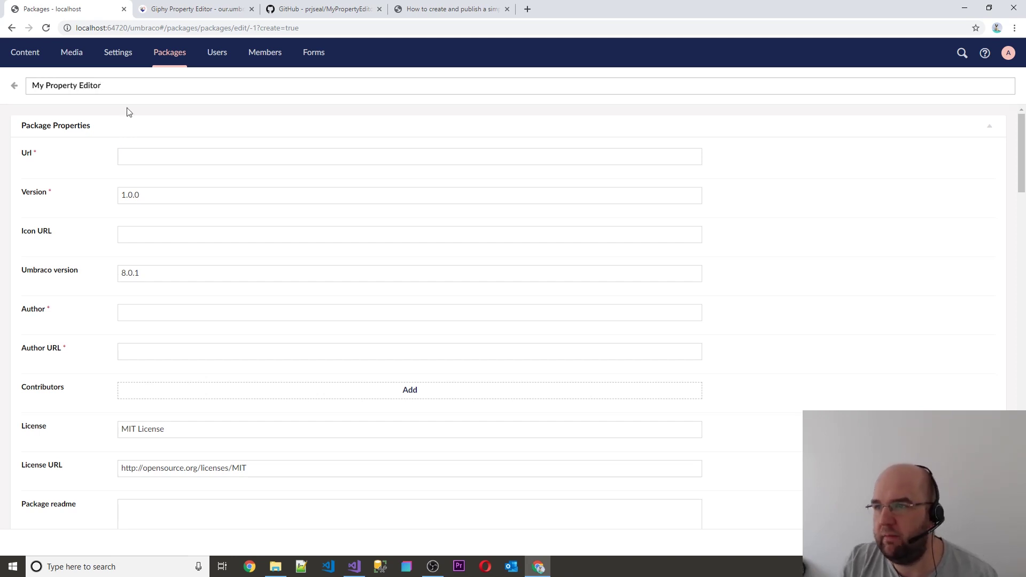
click(214, 11)
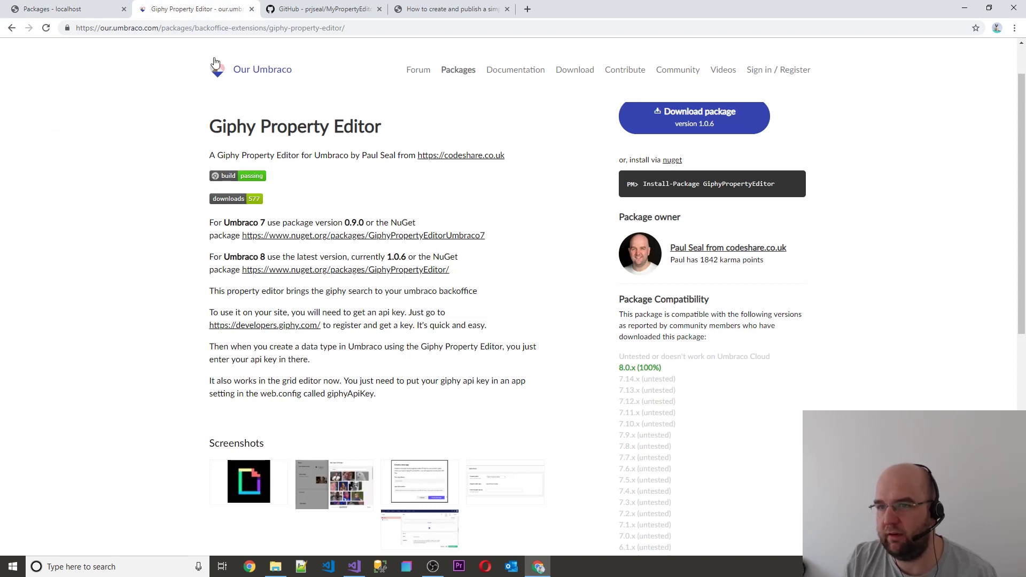
click(61, 9)
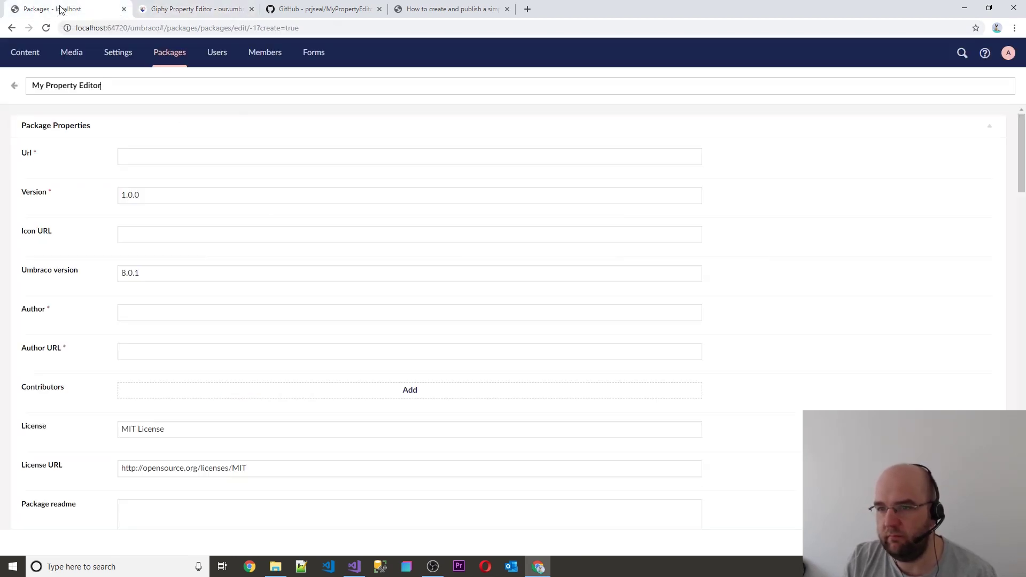
click(156, 157)
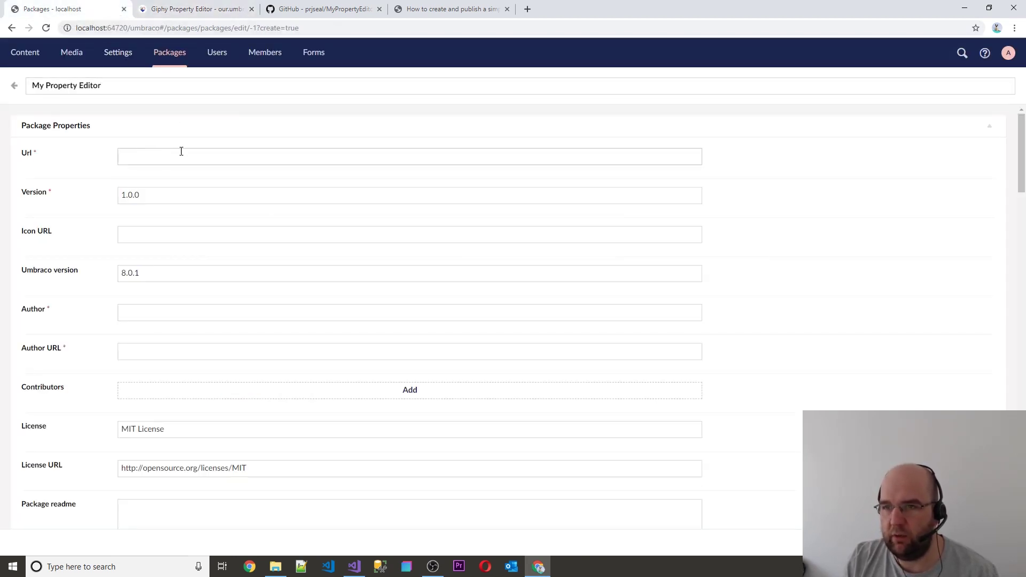
click(314, 11)
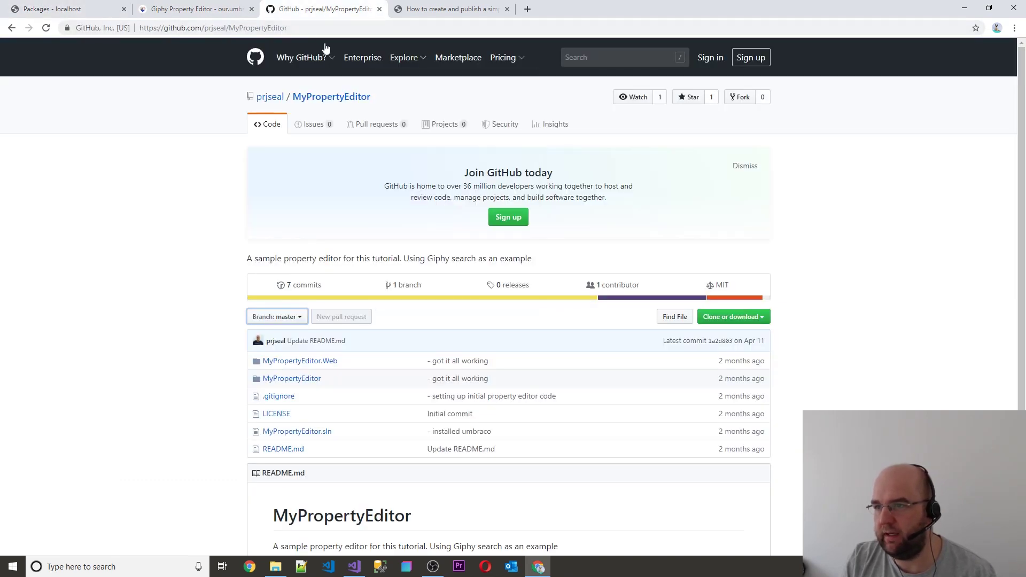
click(309, 28)
key(ctrl+c)
click(107, 9)
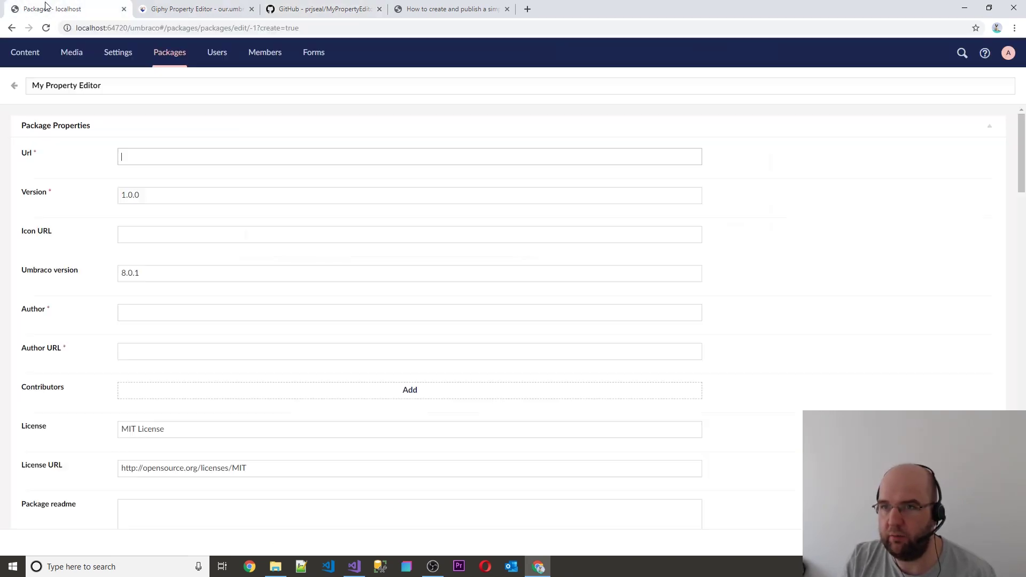
key(ctrl+v)
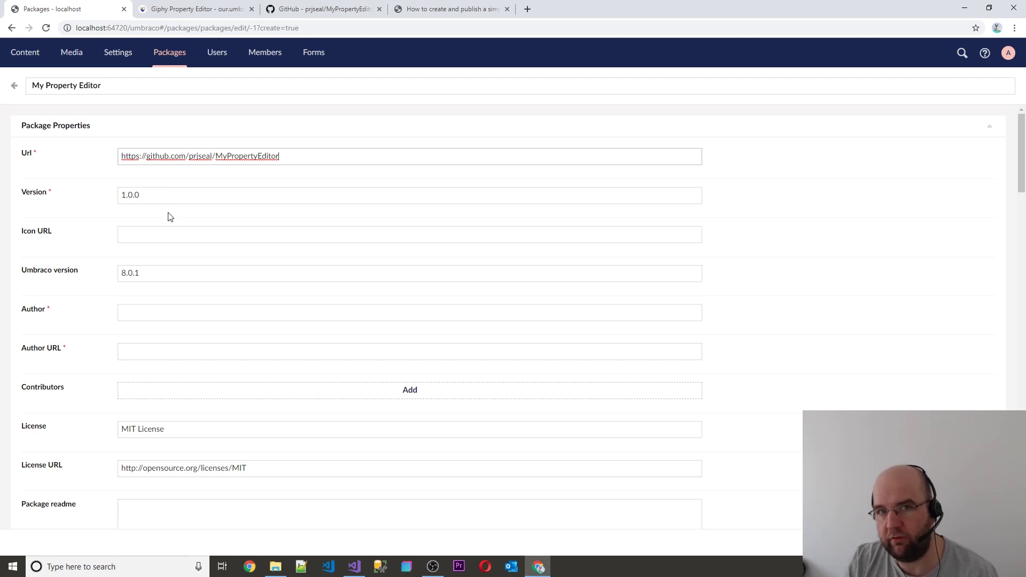
Check the Giphy Property Editor package page for an icon source and open its Umbraco 8 NuGet page in a new tab
click(217, 239)
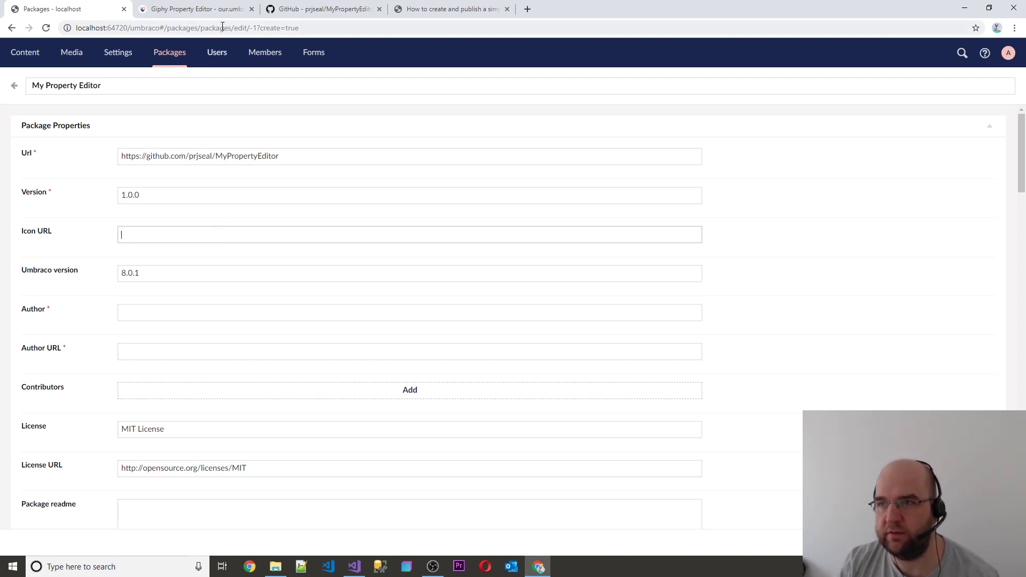
click(218, 9)
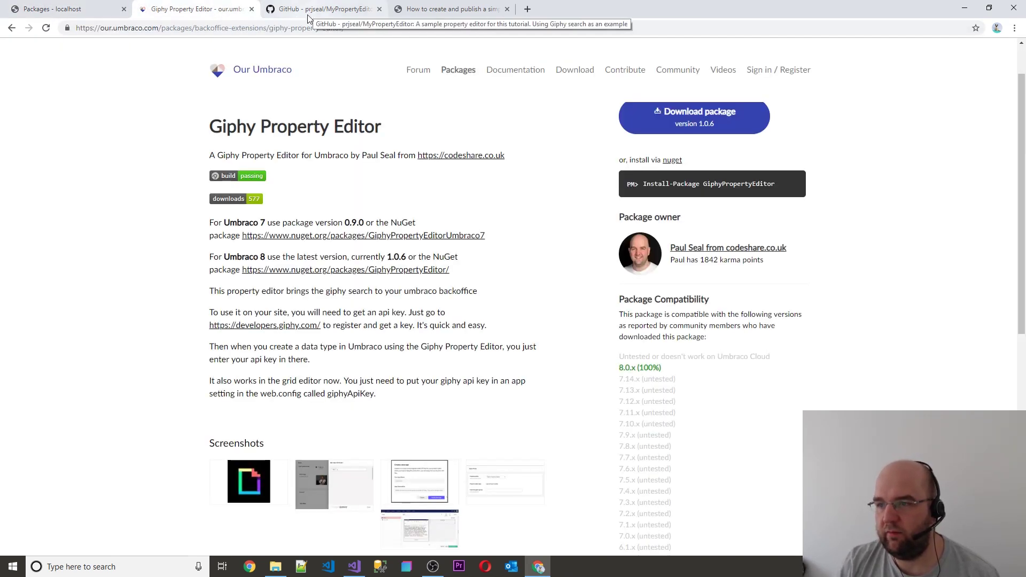
scroll(504, 263, down, 4)
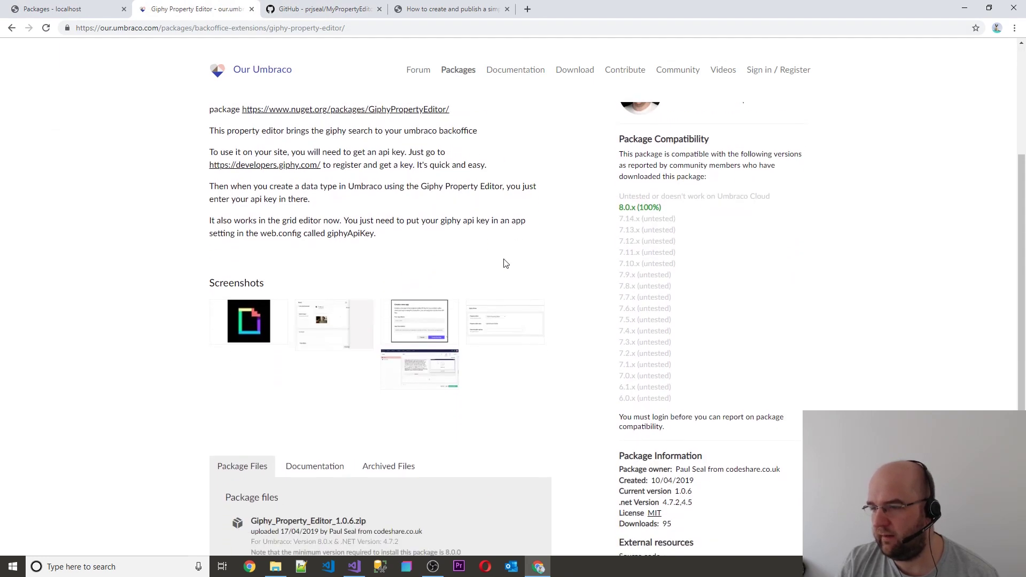
scroll(513, 259, up, 4)
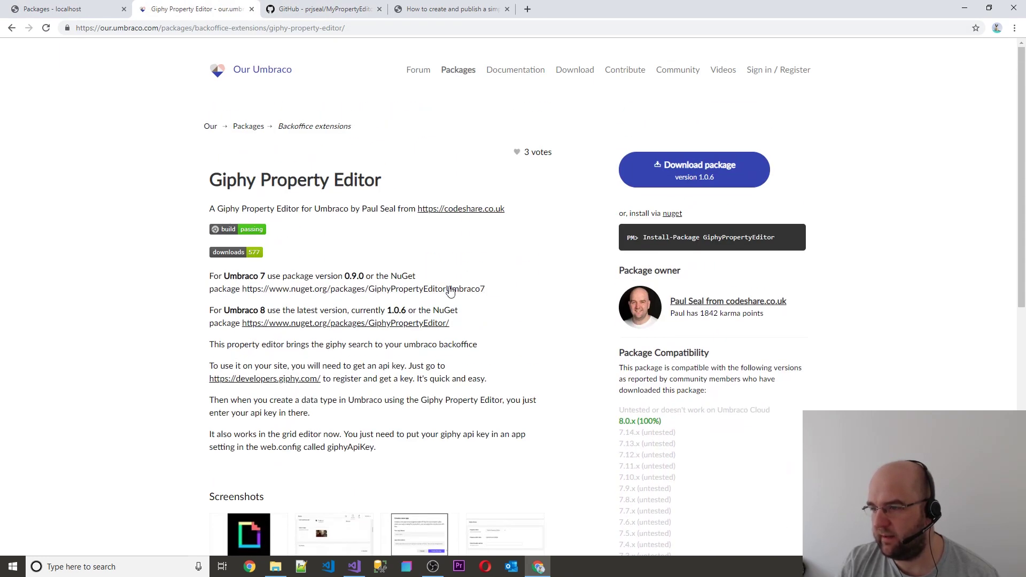
middle_click(422, 327)
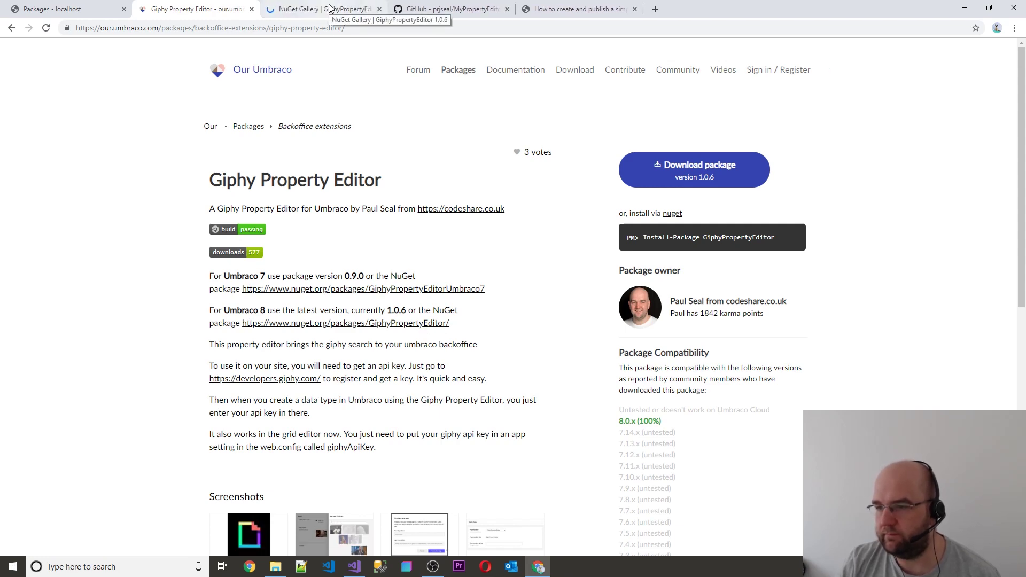
Open the Giphy Property Editor's source code on GitHub and display logo.png from its images folder
scroll(768, 399, down, 10)
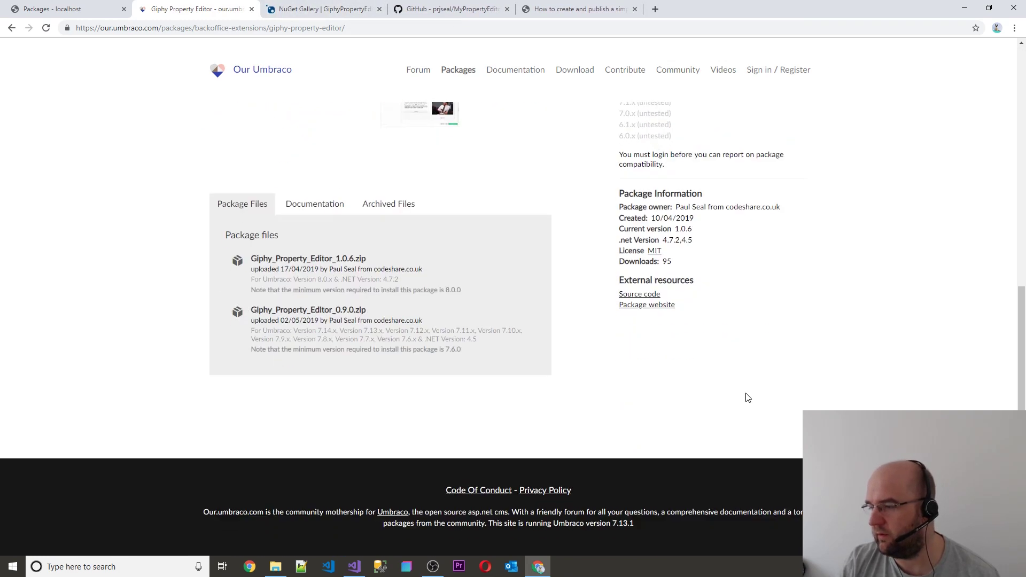
middle_click(642, 297)
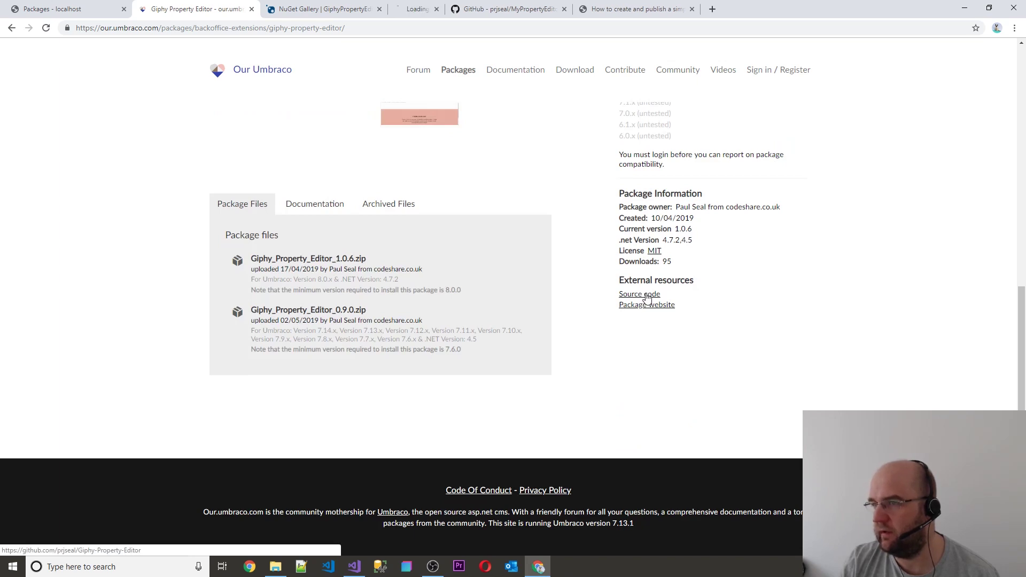
click(438, 9)
scroll(406, 137, down, 3)
scroll(405, 136, down, 2)
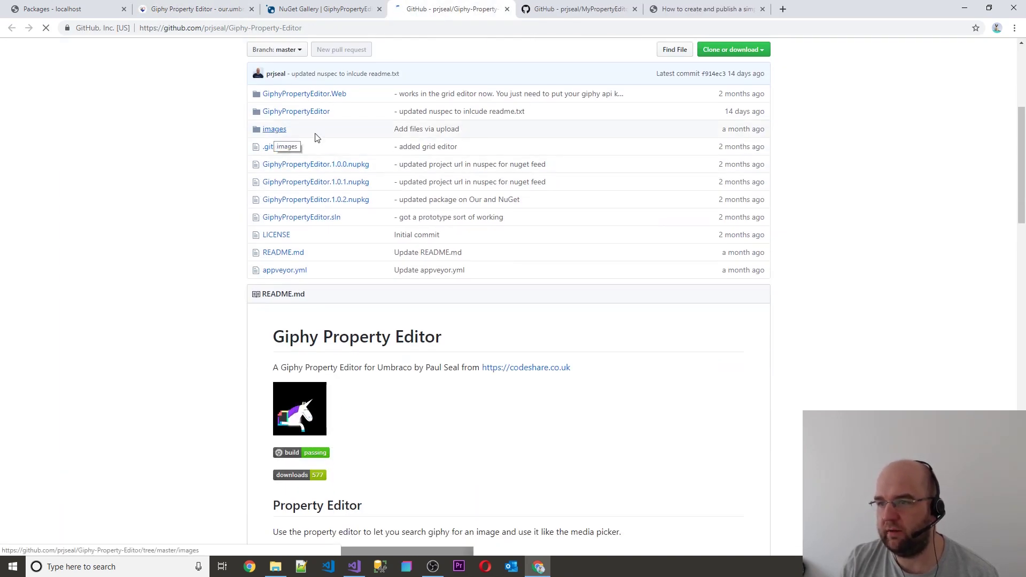
click(280, 132)
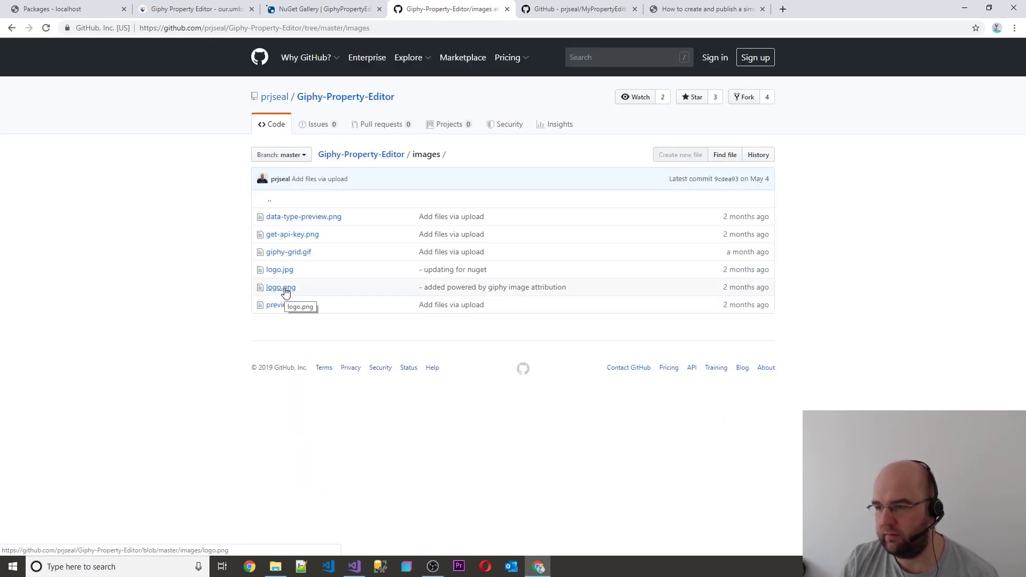
click(284, 288)
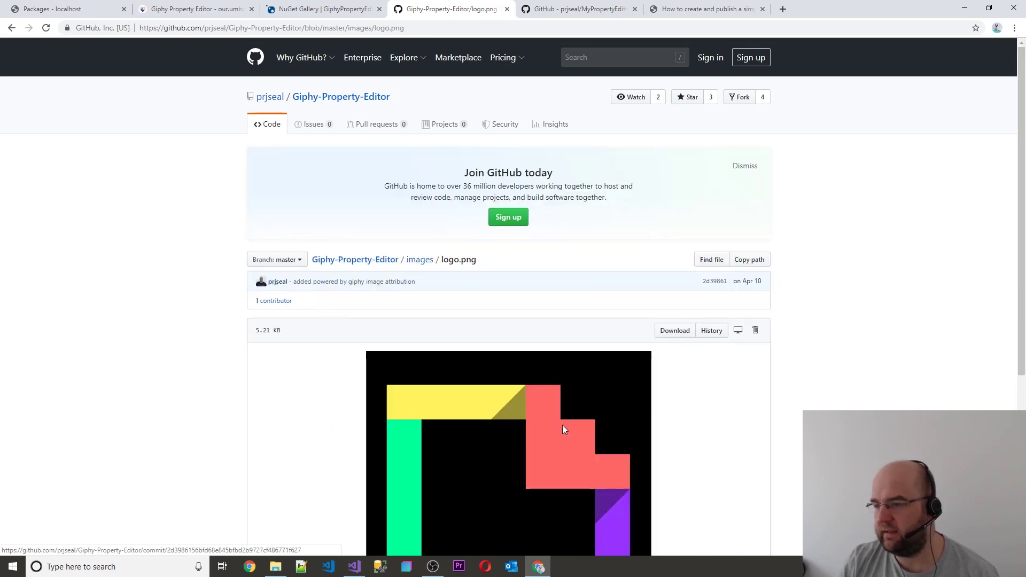
Load the raw logo.png by adding ?raw=true to its GitHub address, and return to the Umbraco package form
scroll(623, 355, down, 5)
scroll(661, 313, up, 1)
scroll(660, 313, up, 4)
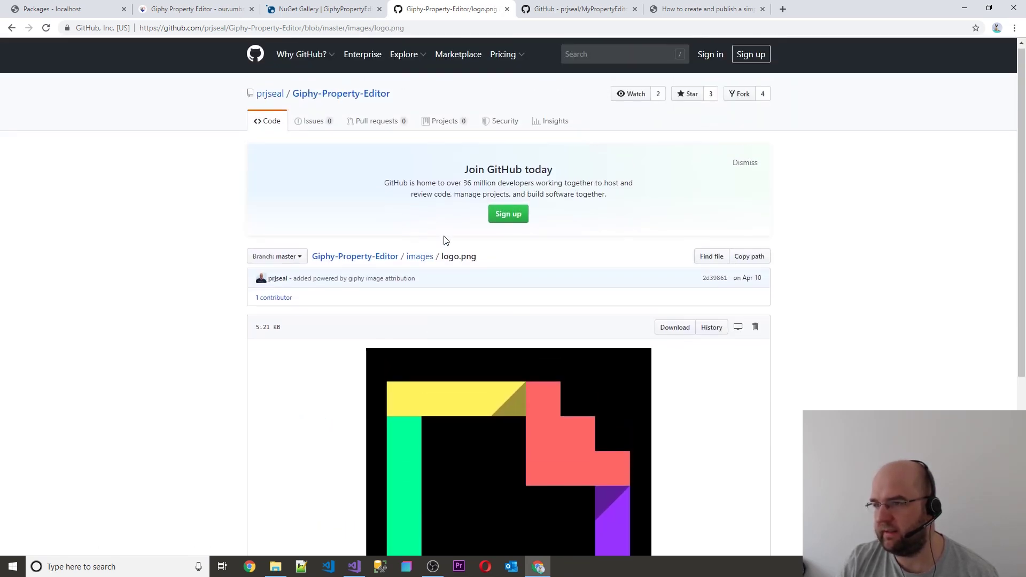
click(441, 28)
click(440, 28)
text(?)
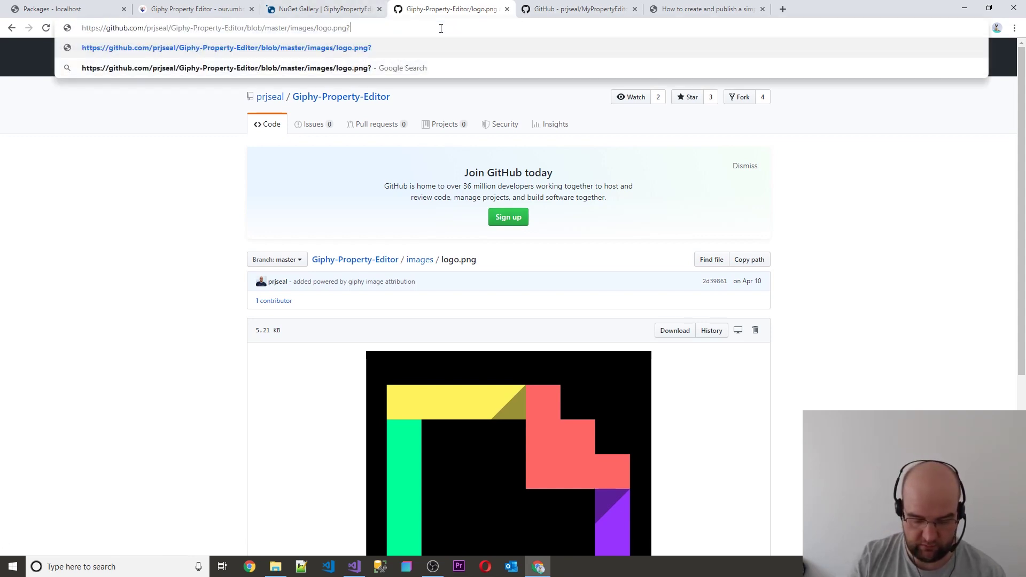
text(raw=true)
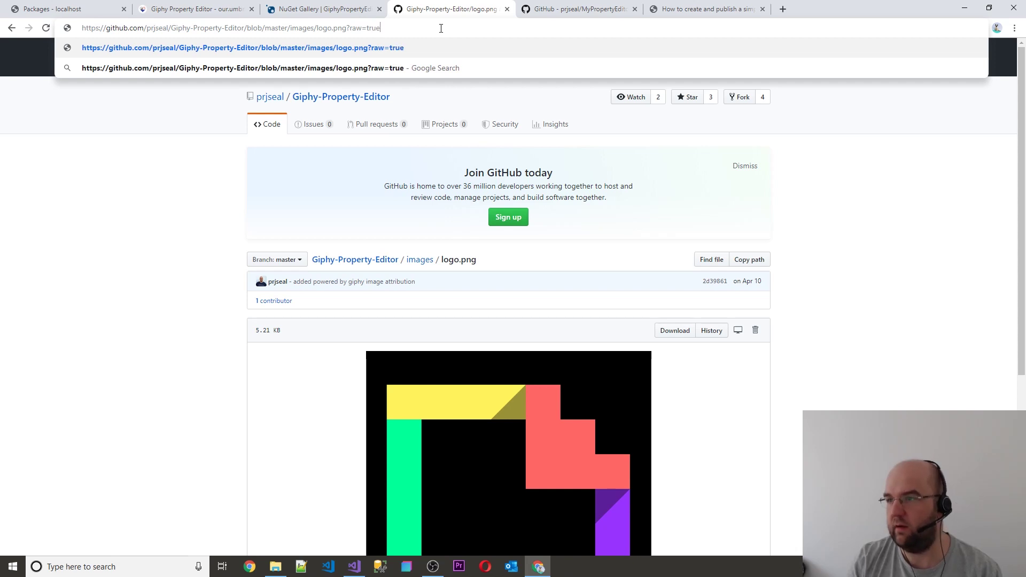
key(Return)
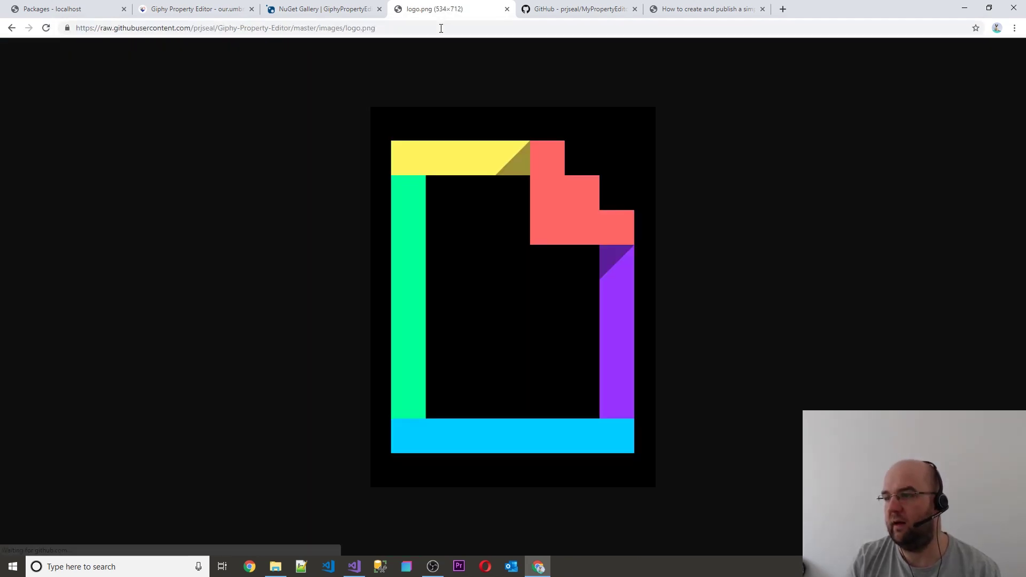
click(92, 16)
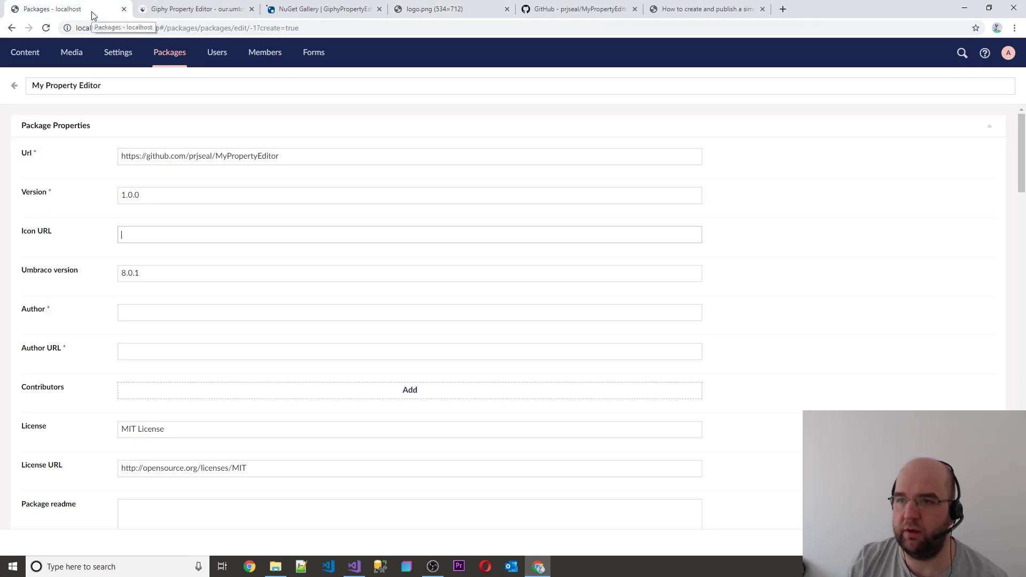
click(442, 12)
click(413, 31)
key(ctrl+c)
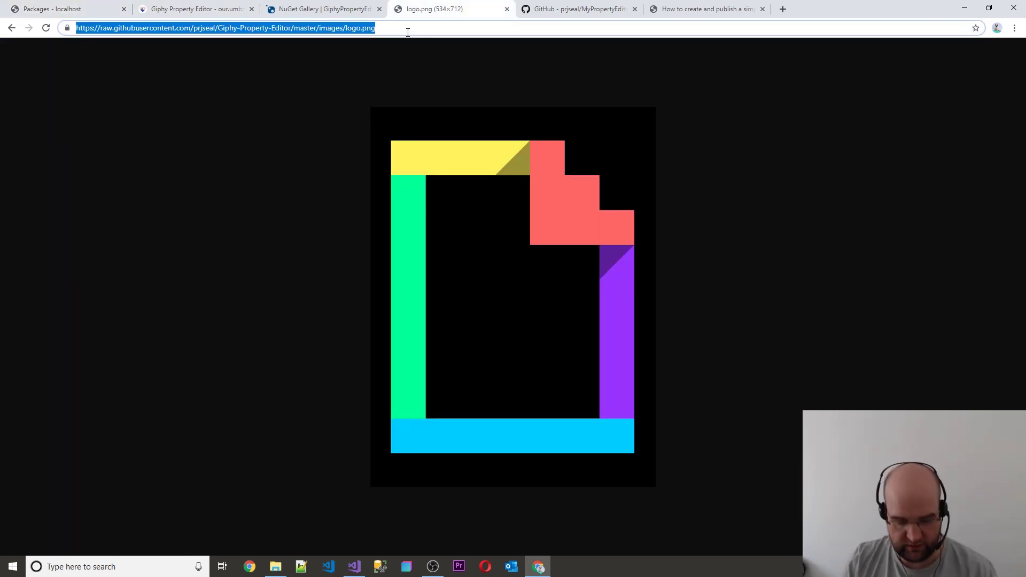
click(34, 10)
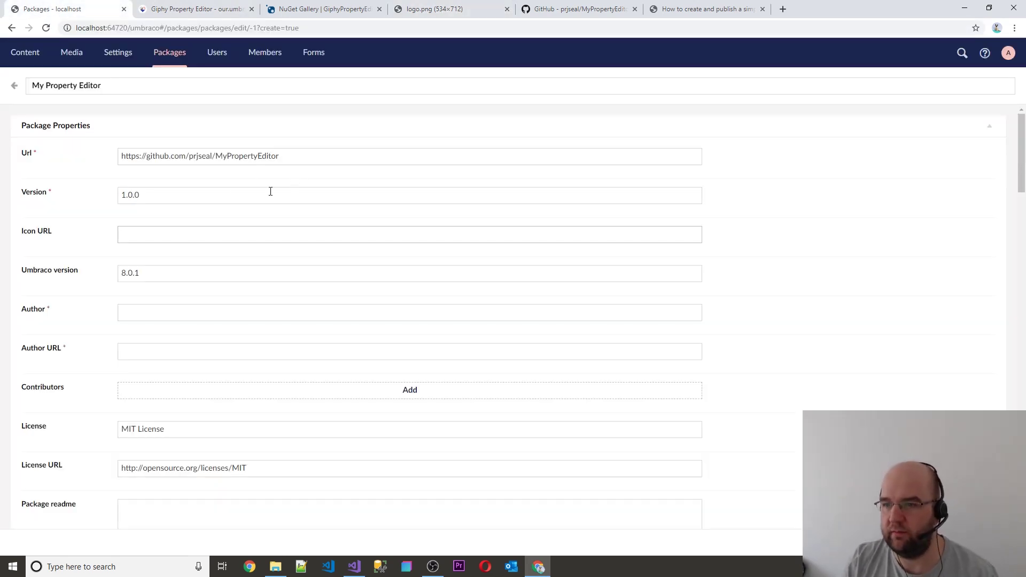
key(ctrl+v)
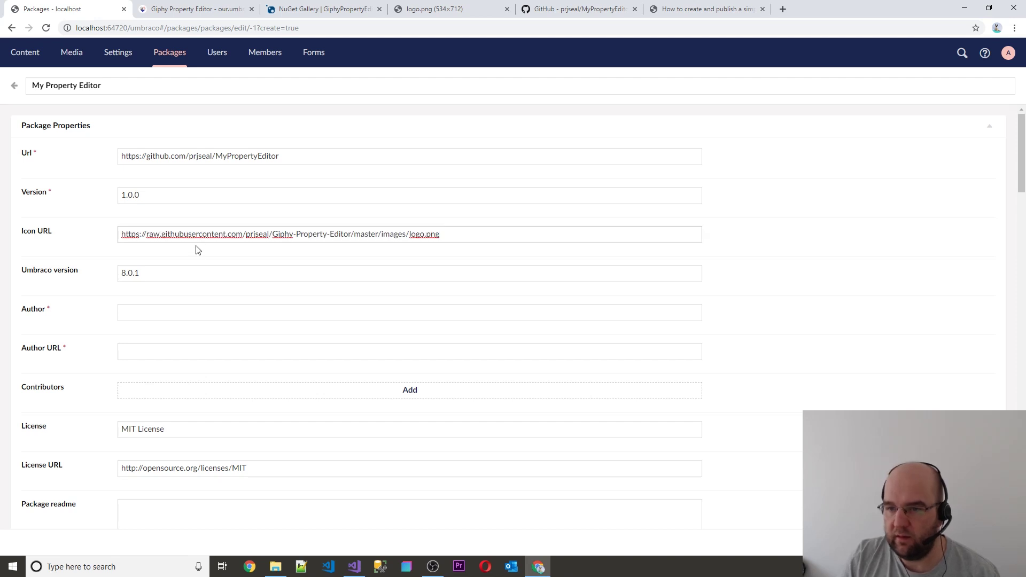
Review the Umbraco version and Version fields, and compare them with the version information on the Giphy Property Editor package page
click(202, 276)
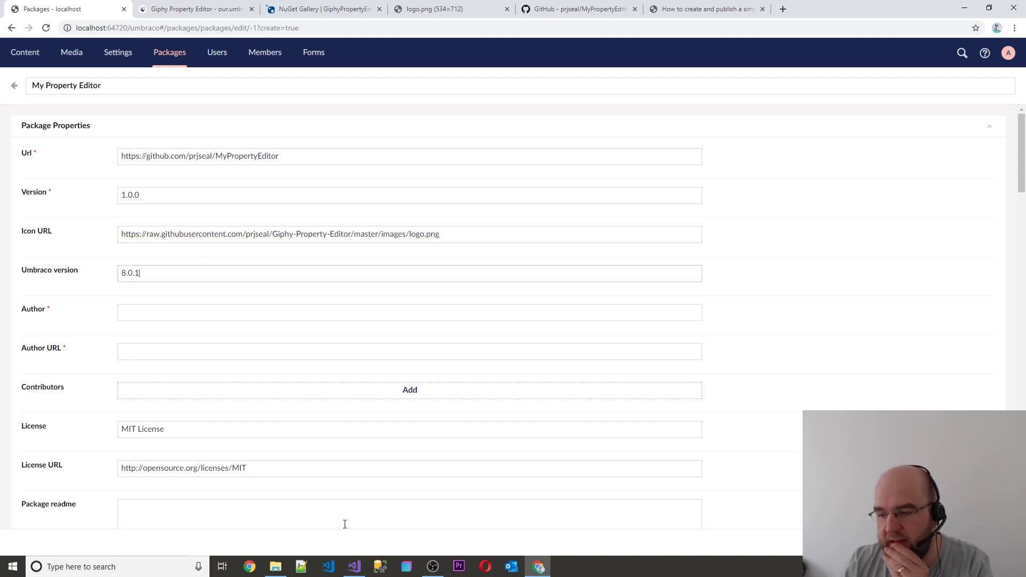
click(354, 567)
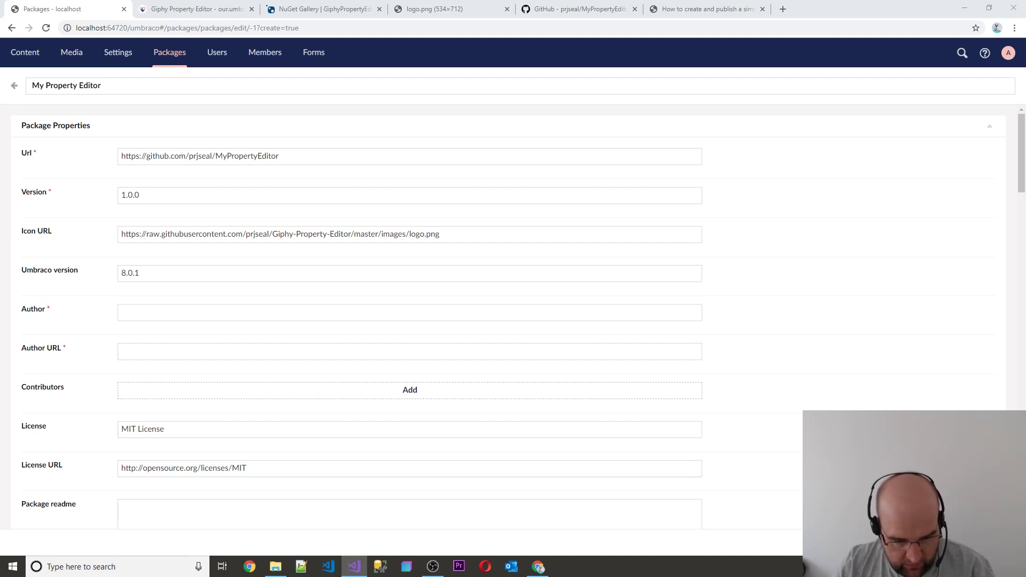
click(182, 273)
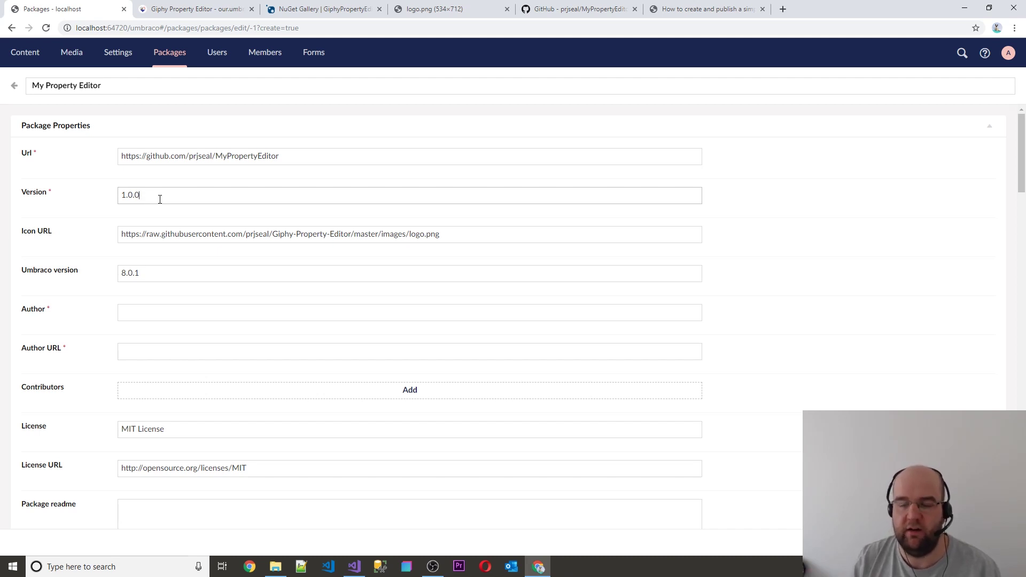
click(160, 200)
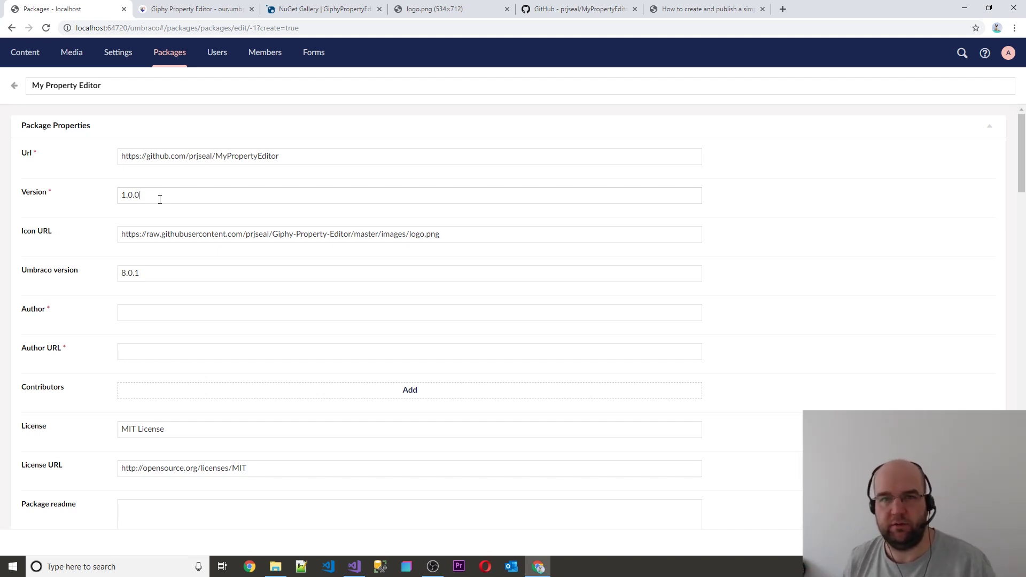
click(206, 9)
scroll(328, 267, up, 9)
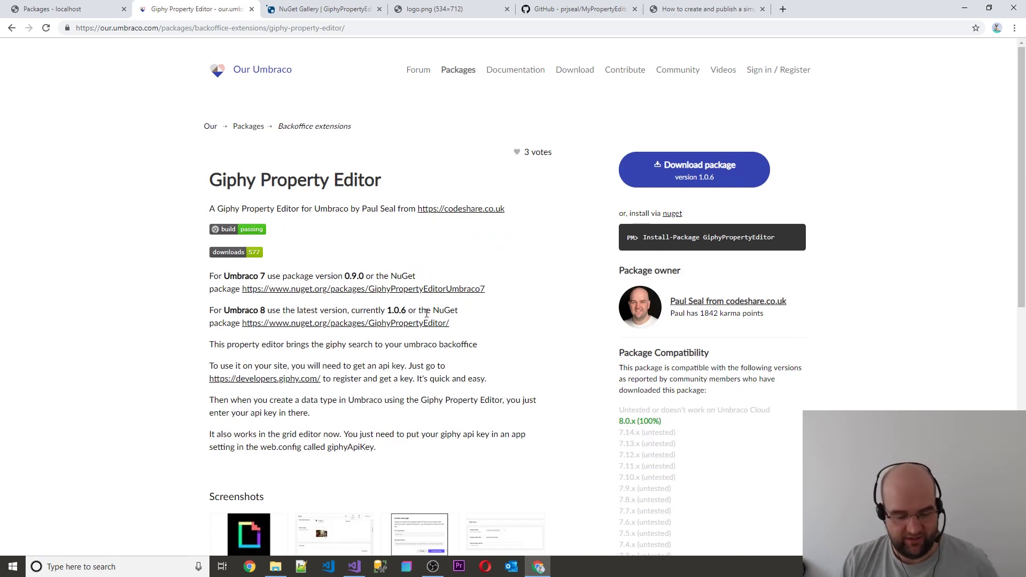
click(91, 11)
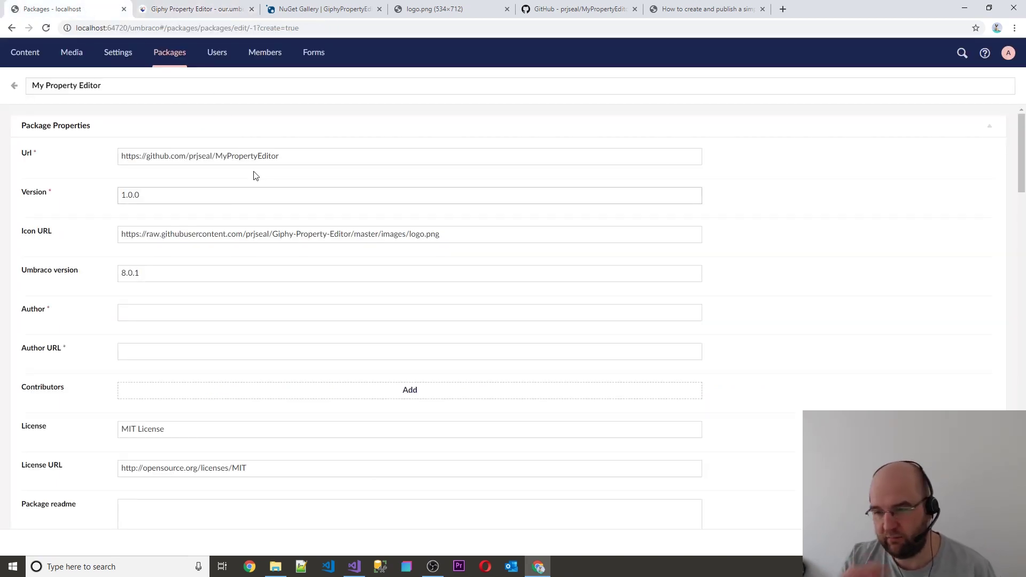
click(171, 318)
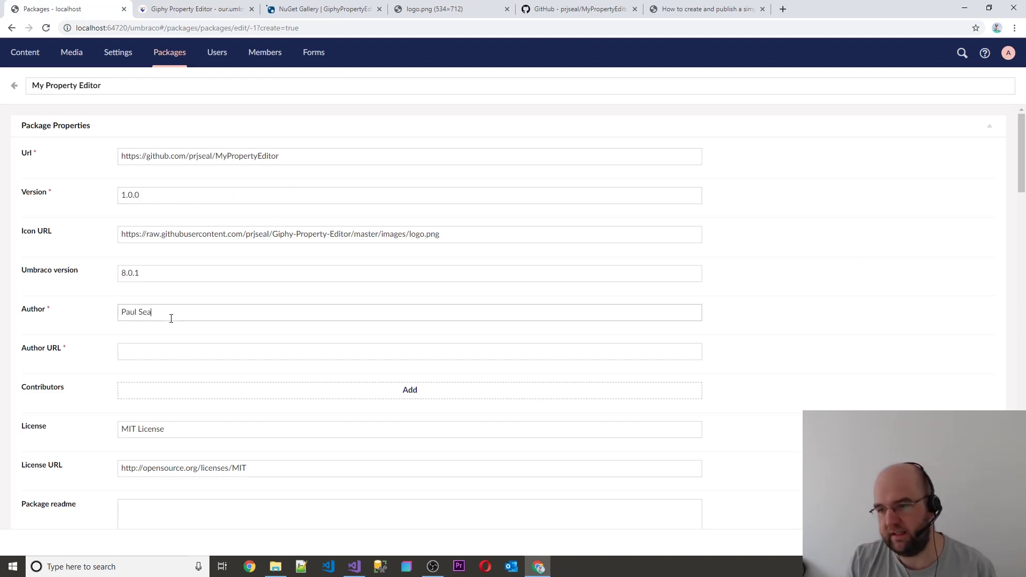
key(Tab)
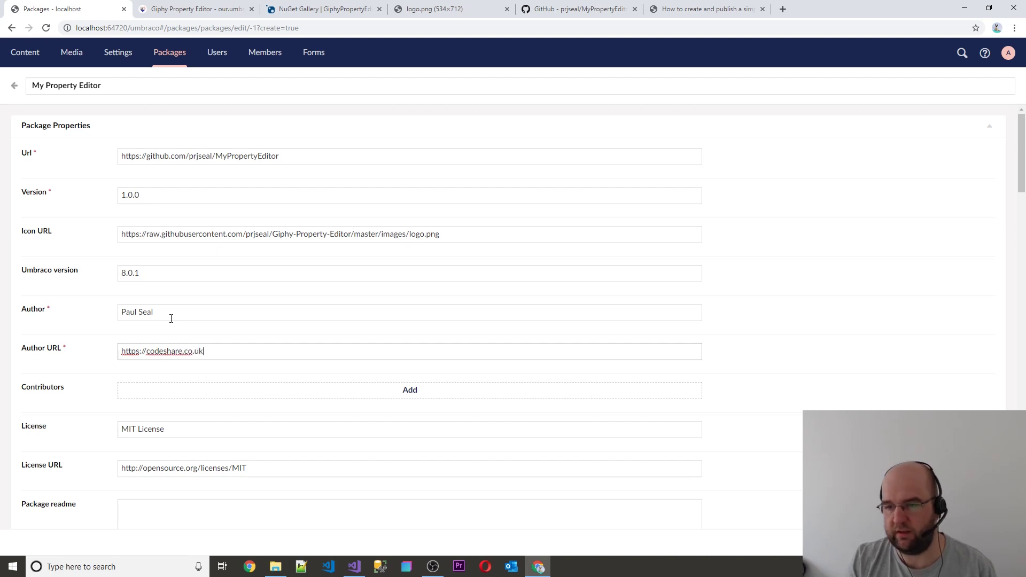
click(412, 393)
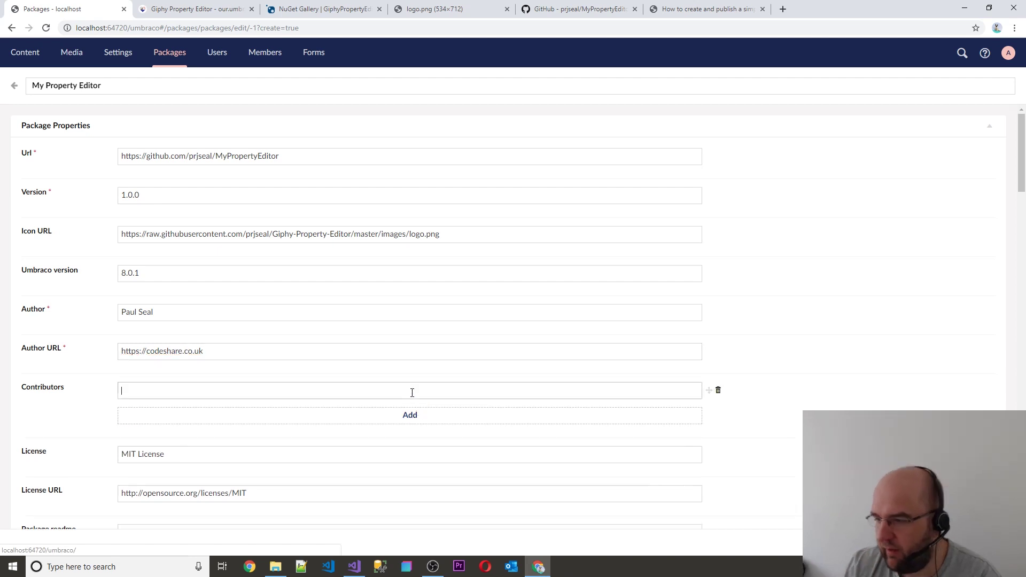
click(719, 390)
Review the License, License URL and Package readme fields of the package
scroll(380, 423, down, 4)
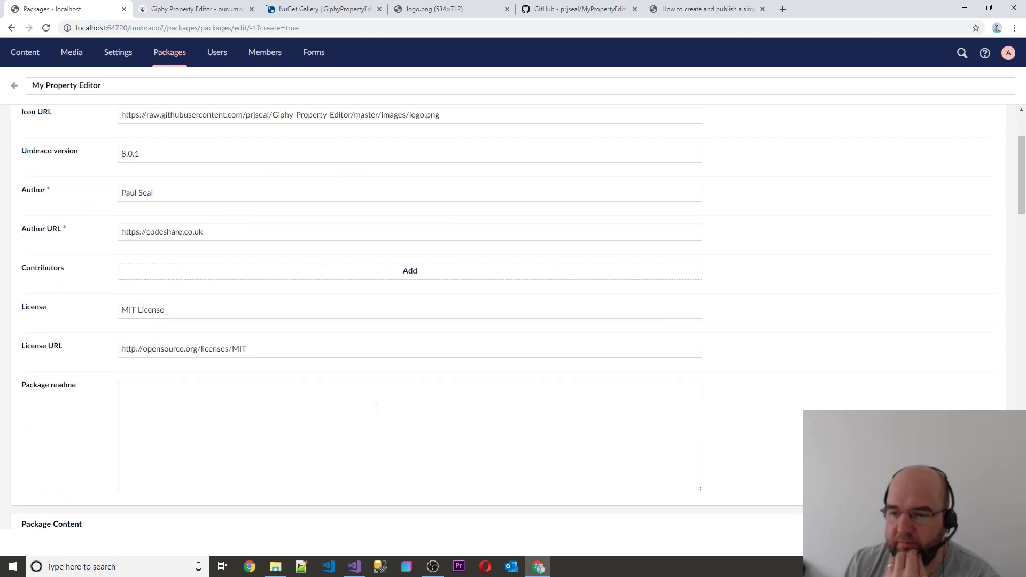
click(173, 217)
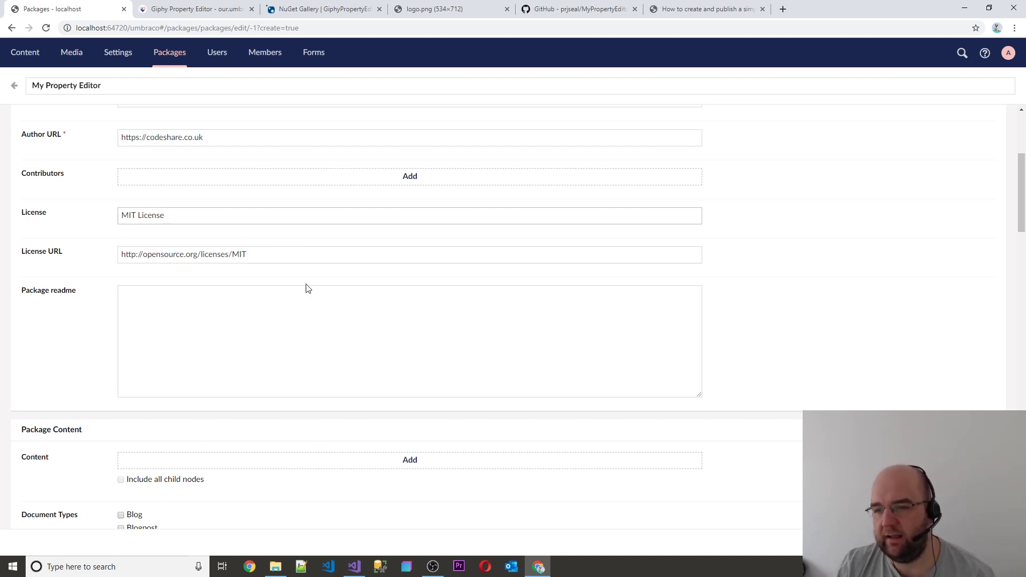
click(312, 256)
click(215, 295)
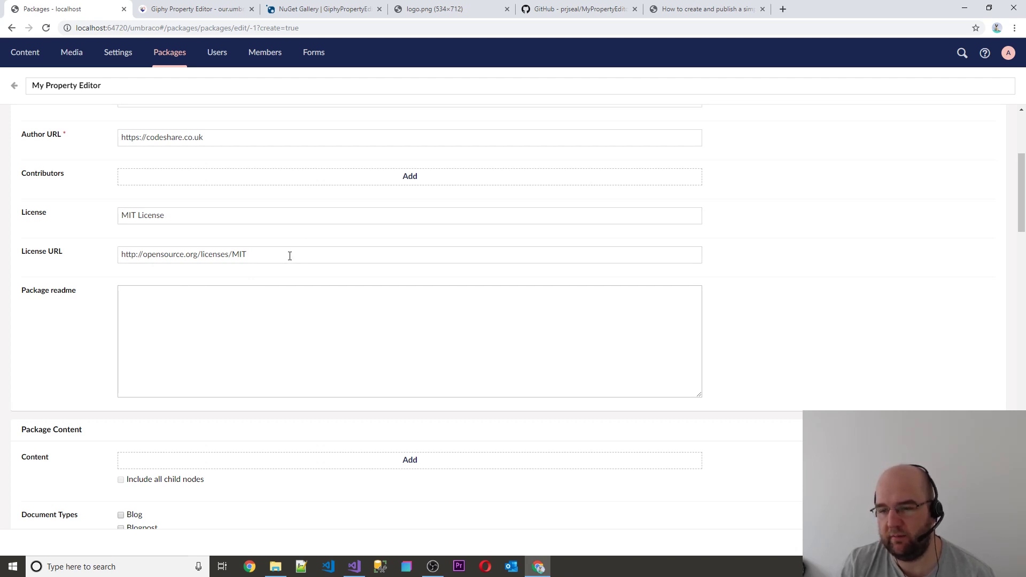
scroll(289, 262, down, 2)
scroll(289, 253, up, 3)
Inspect the description on the Giphy Property Editor package page and copy the inner HTML of its package-detail-description div
click(212, 5)
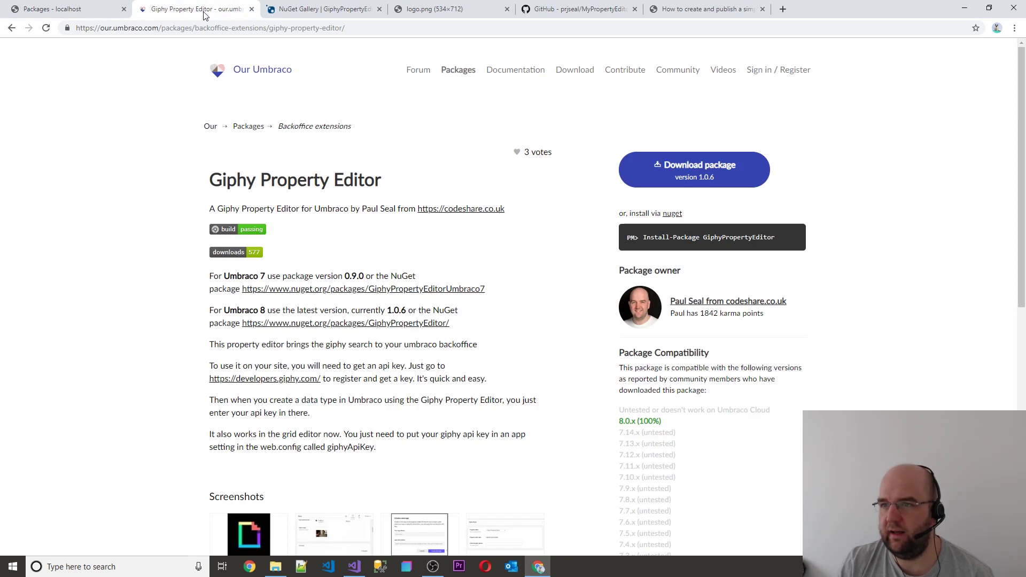
scroll(380, 222, down, 1)
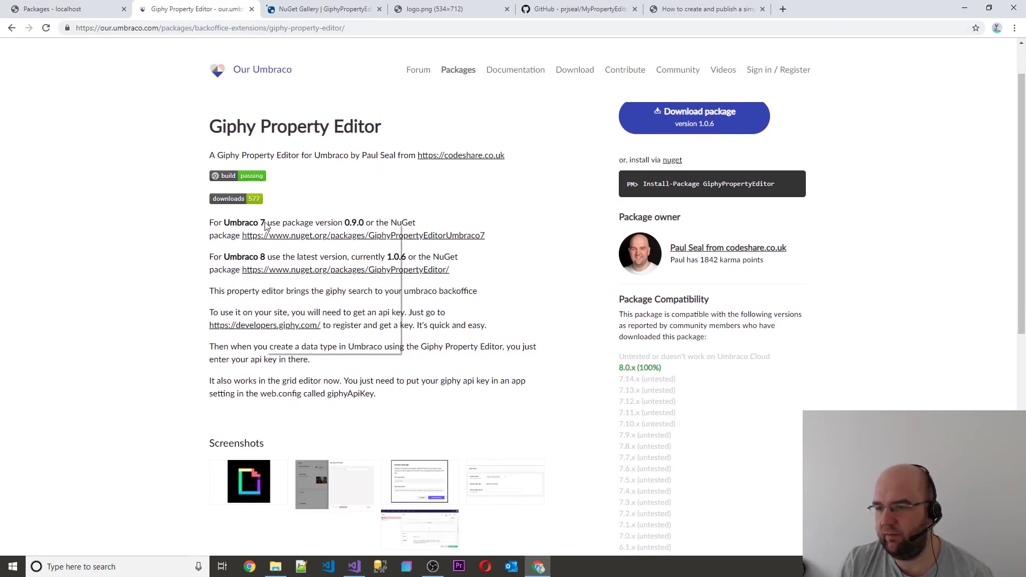
click(299, 346)
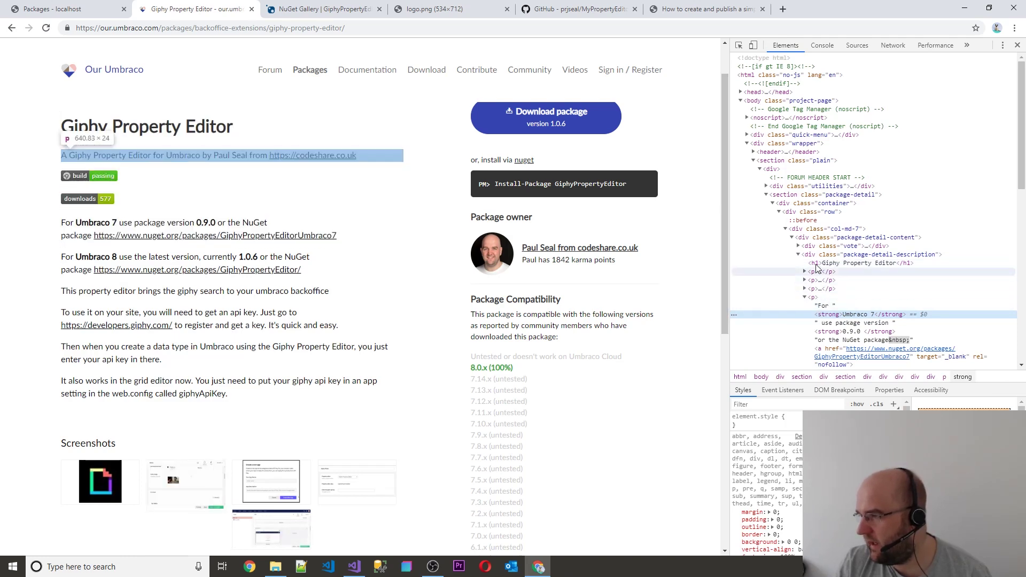
click(818, 255)
right_click(816, 255)
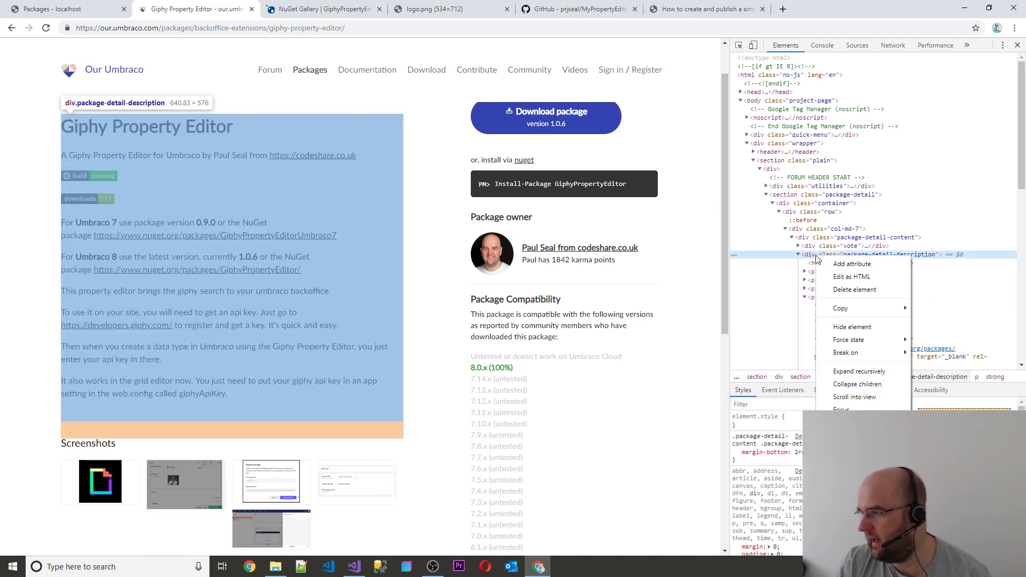
click(839, 277)
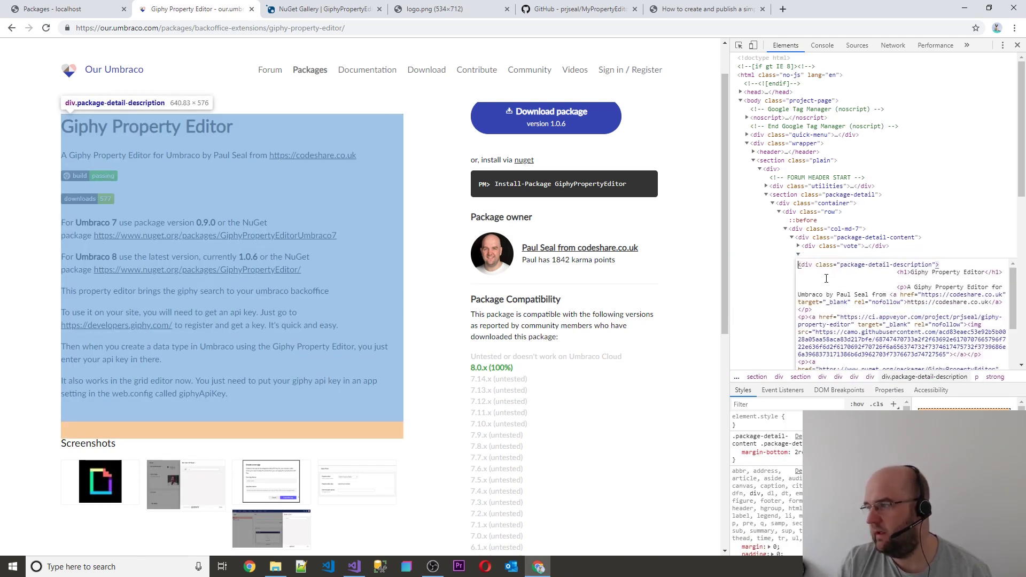
drag(826, 278, 891, 258)
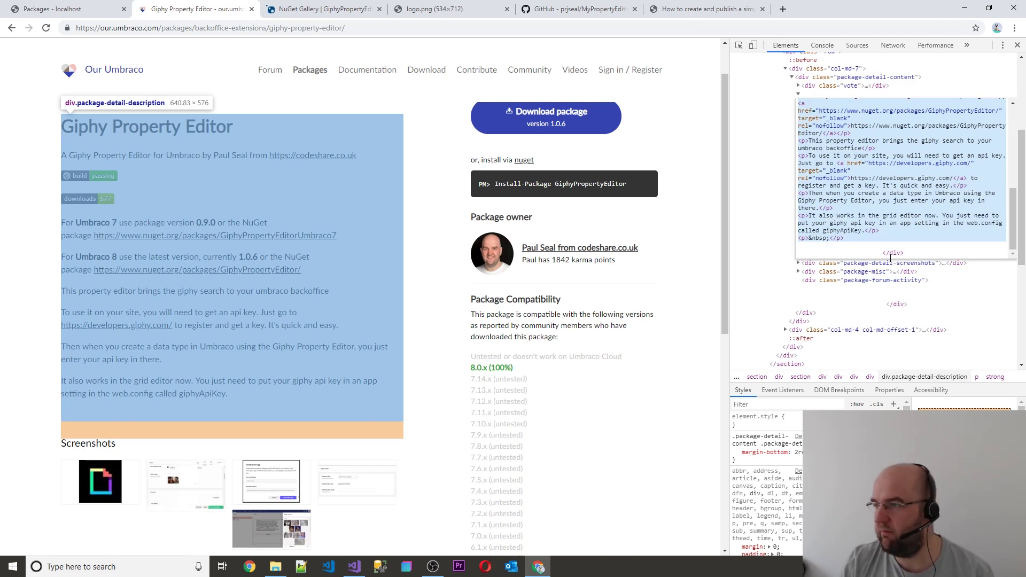
Paste the copied description HTML into the Package readme of My Property Editor
click(80, 9)
click(255, 360)
key(ctrl+v)
scroll(247, 368, up, 6)
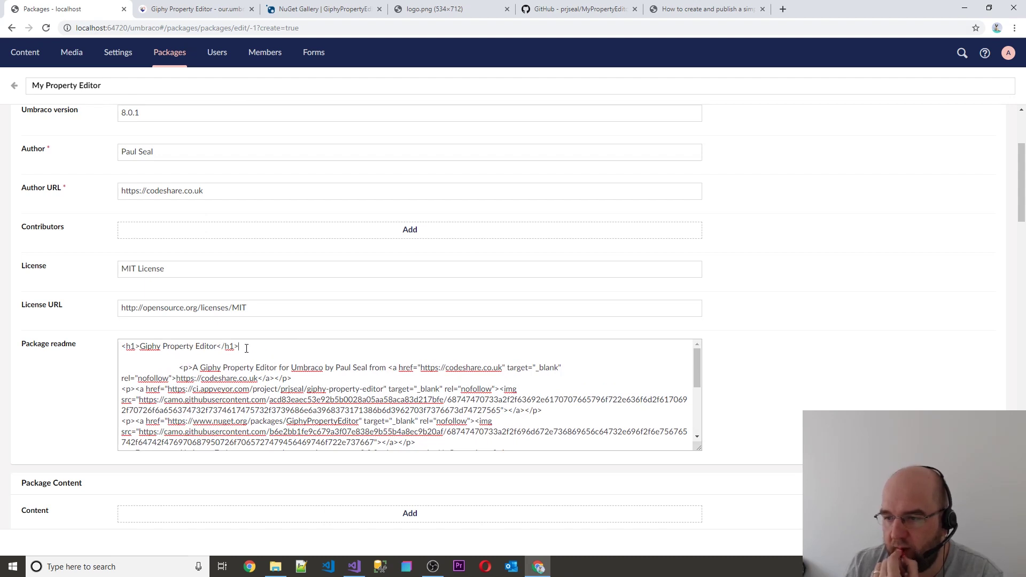
Delete the "Giphy Property Editor" h1 heading and the blank space before the first paragraph from the Package readme
drag(259, 348, 112, 349)
key(Delete)
key(Delete)
key(Delete)
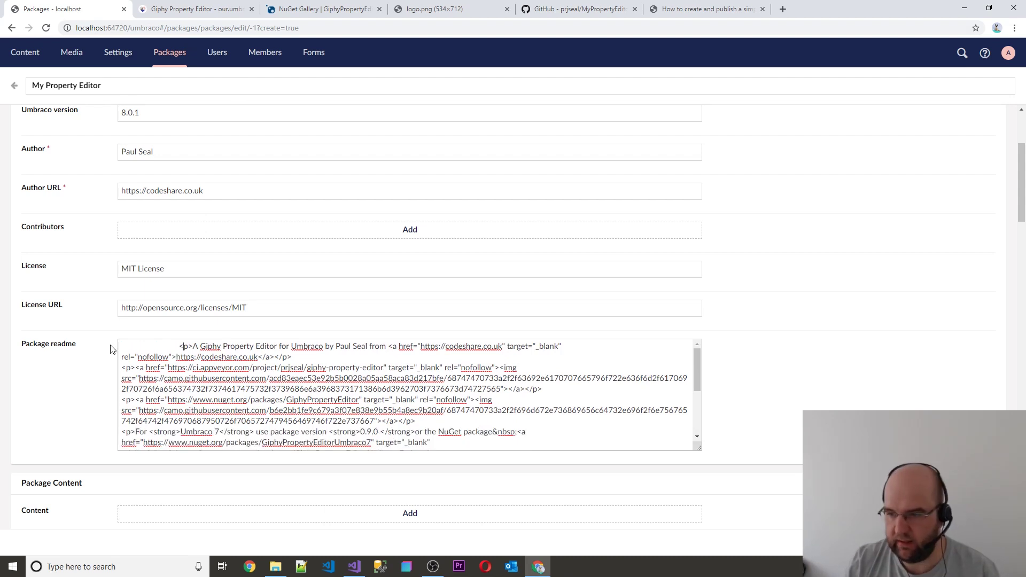
key(Delete)
key(Delete)
key(Delete)
key(Delete)
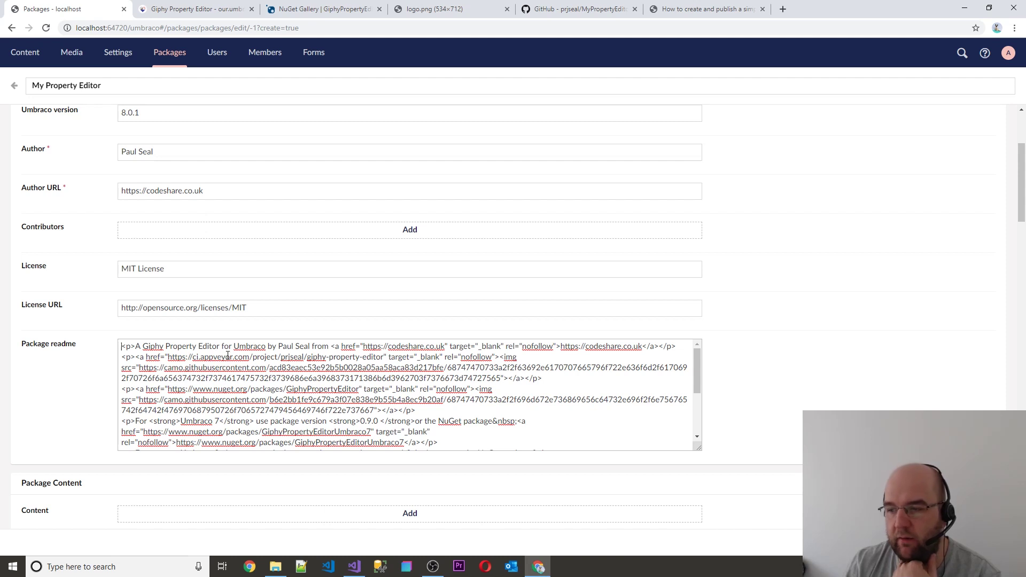
Pick the Blog page under Home as the package content, and remove it again
scroll(359, 362, down, 6)
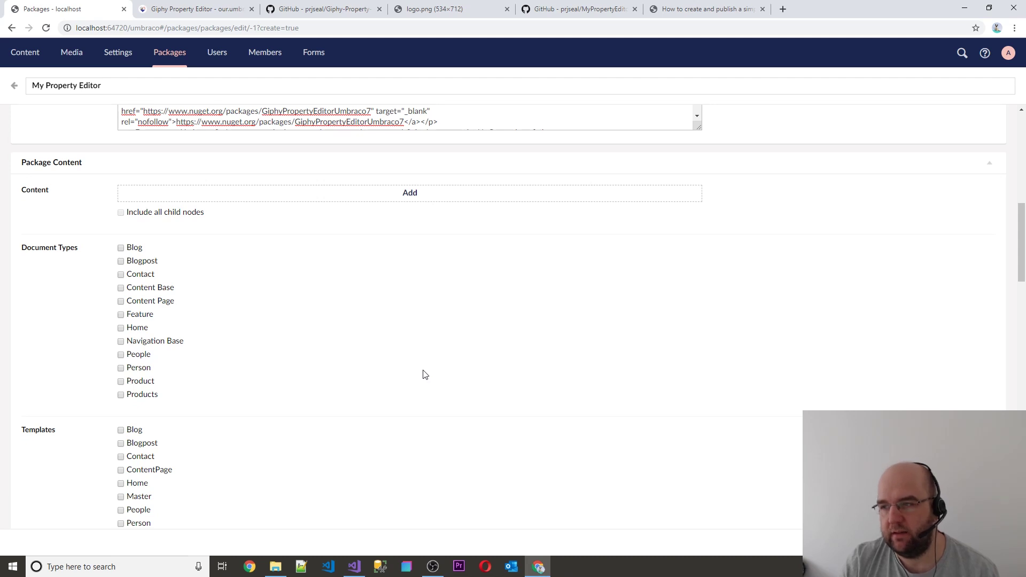
click(412, 194)
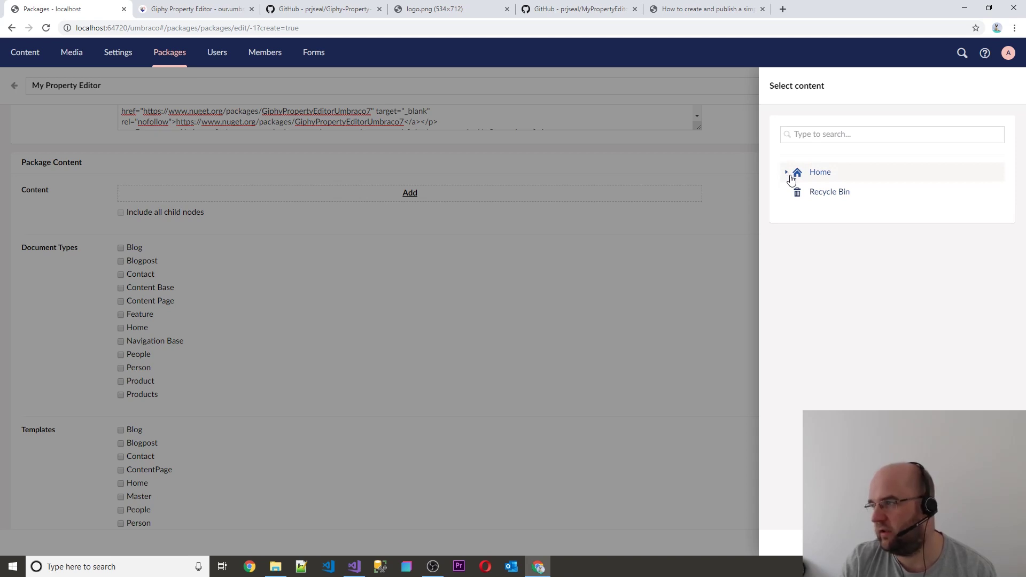
click(788, 174)
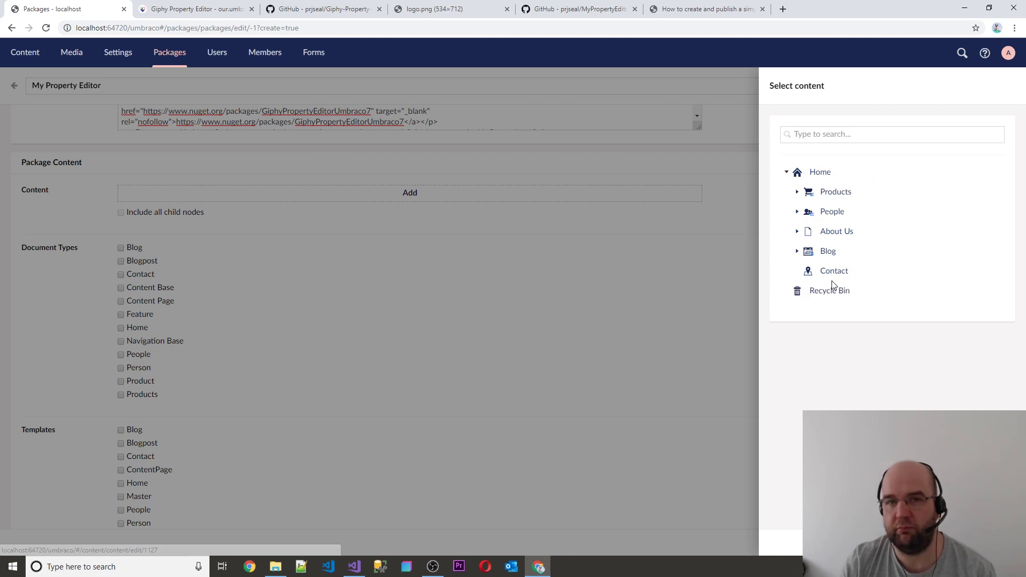
click(828, 252)
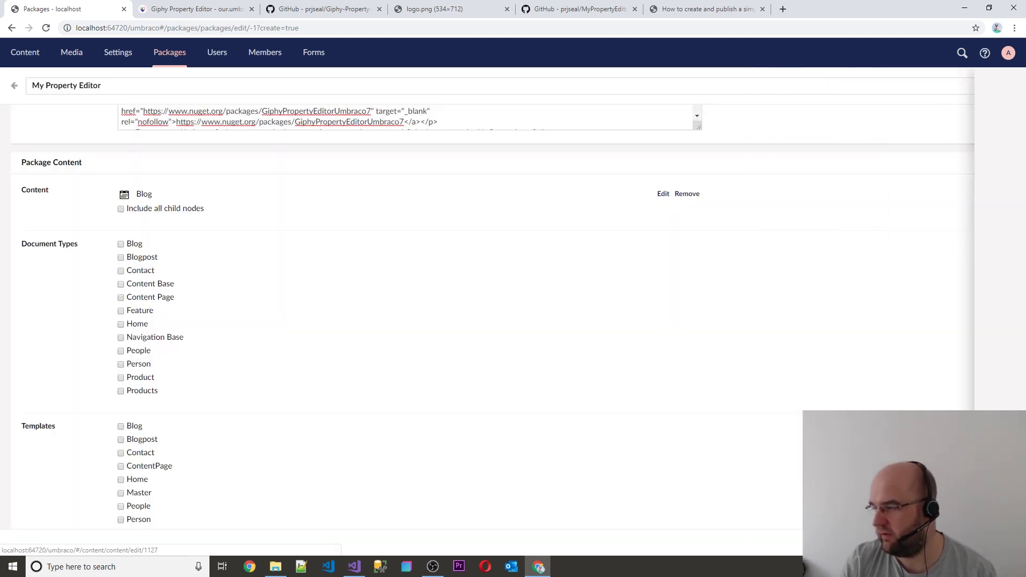
click(687, 195)
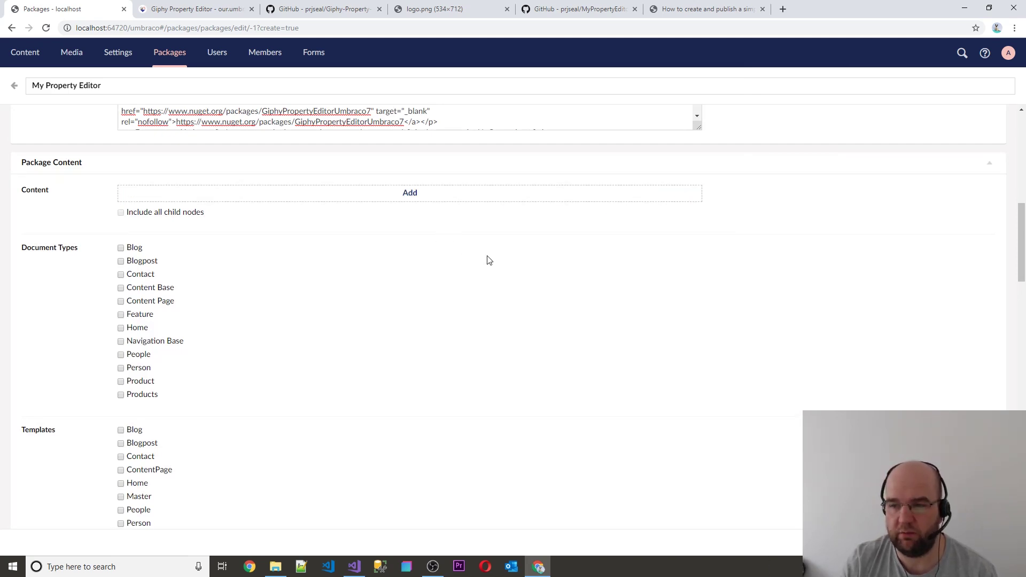
Add the MyPropertyEditor folder from App_Plugins to the package files
scroll(525, 259, down, 2)
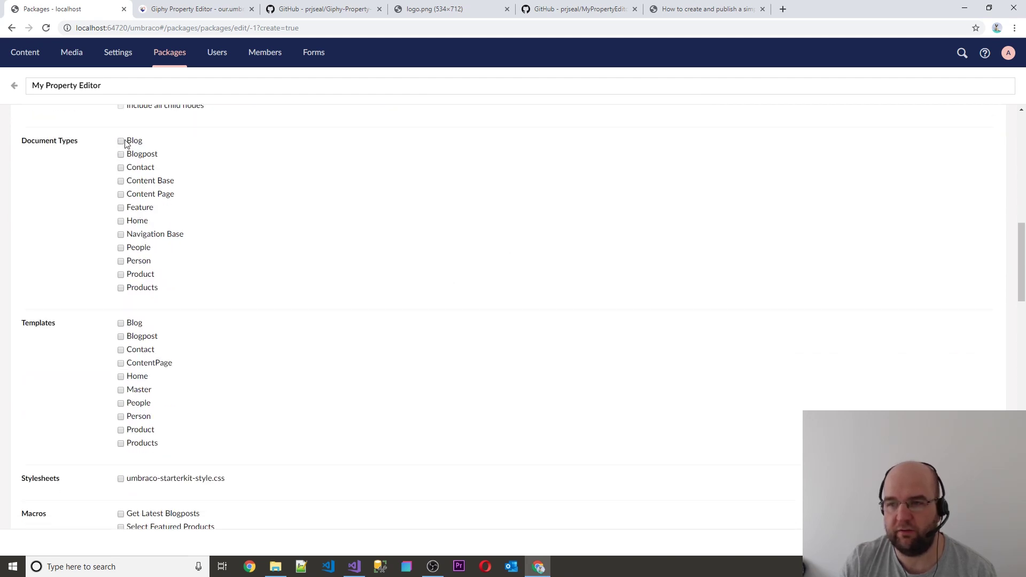
scroll(133, 182, down, 5)
scroll(173, 215, down, 3)
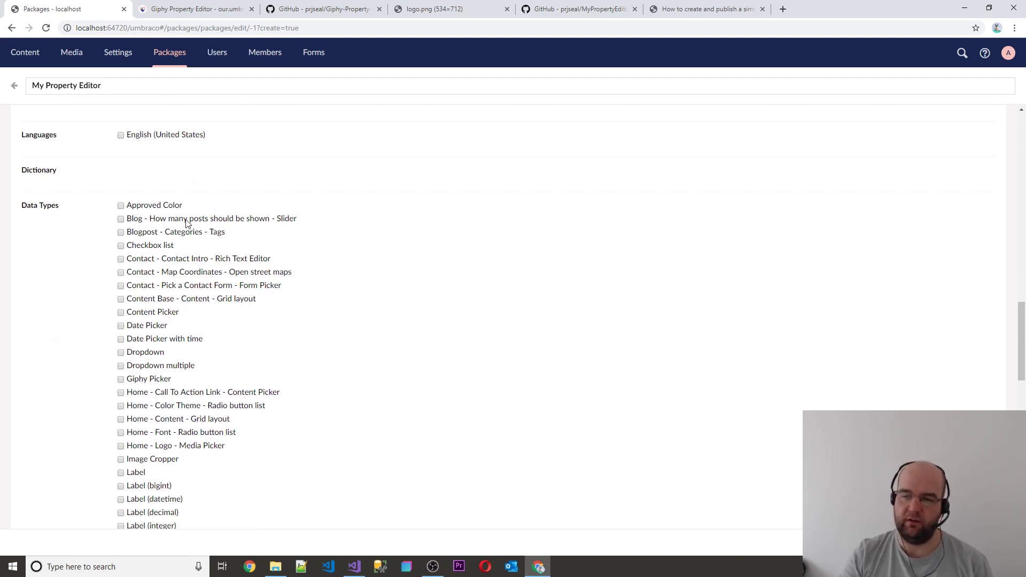
scroll(188, 223, down, 1)
scroll(202, 224, down, 13)
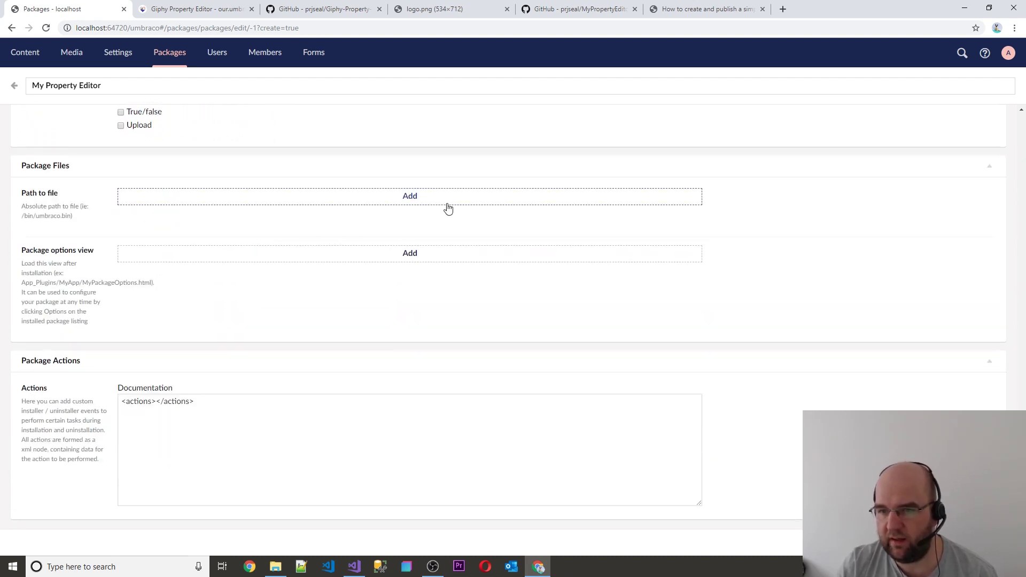
click(410, 199)
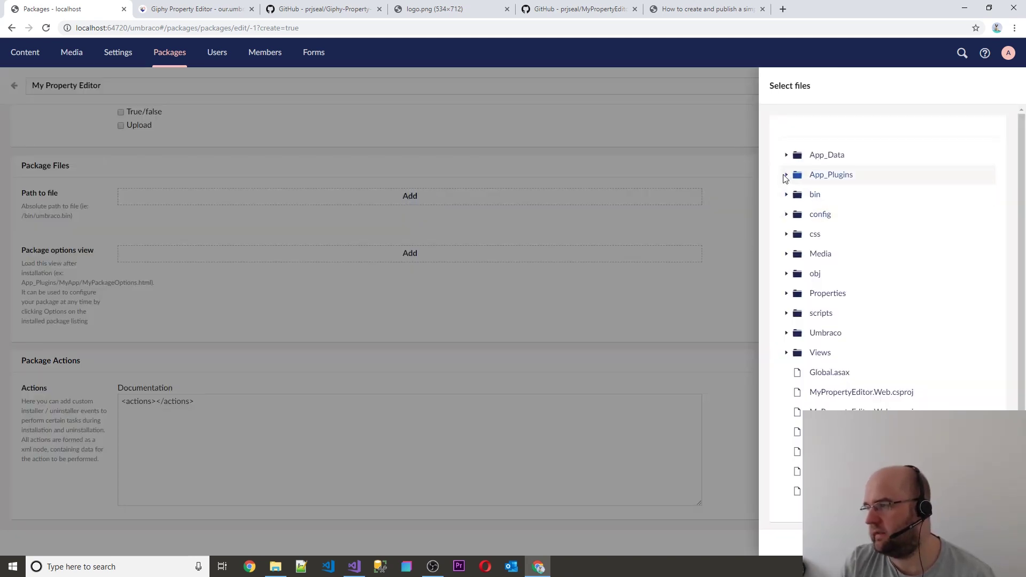
click(787, 176)
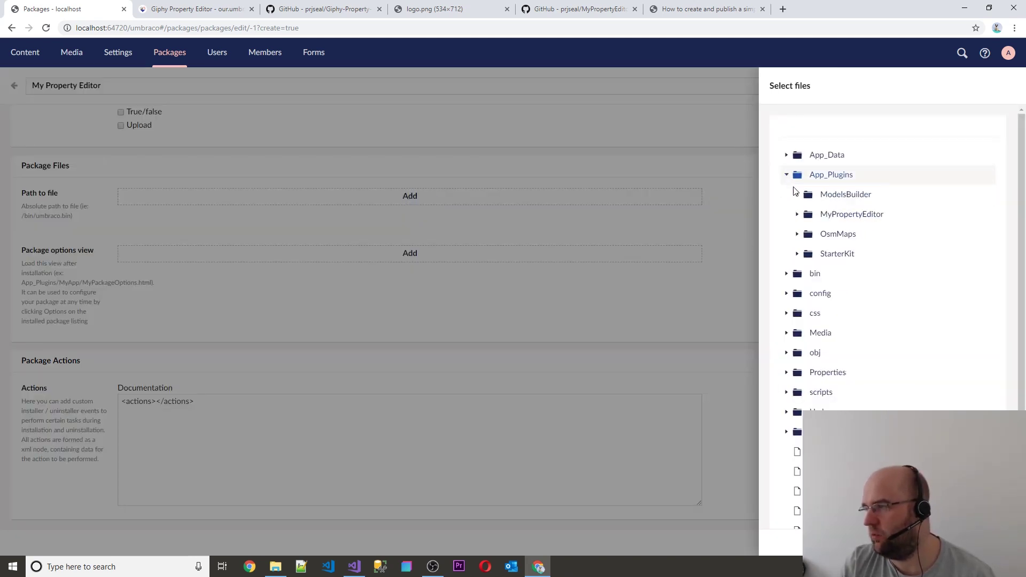
click(864, 216)
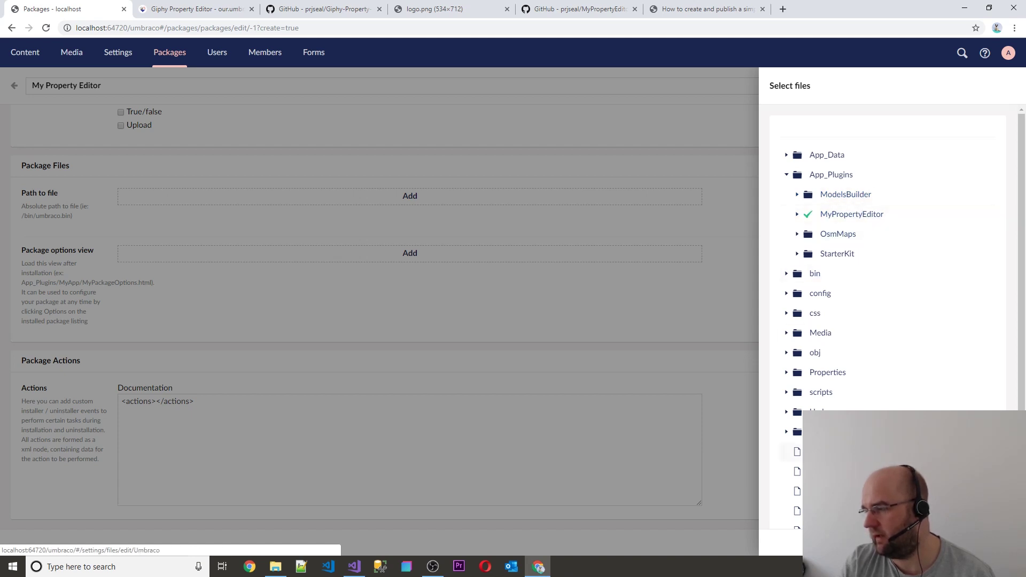
click(989, 542)
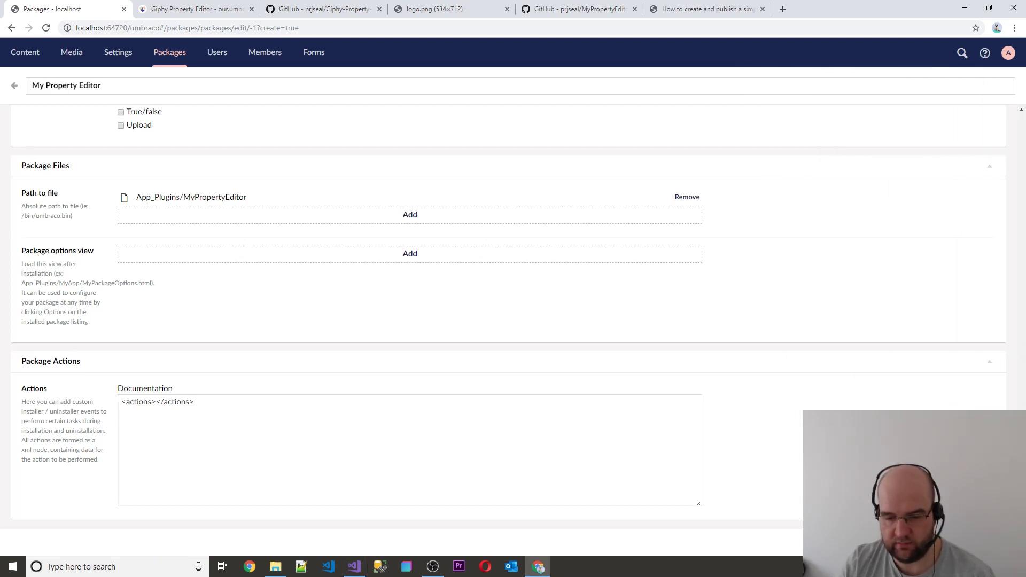
Switch to Visual Studio and examine the MyPropertyEditor plugin files in the solution, then return to the browser
key(alt+Tab)
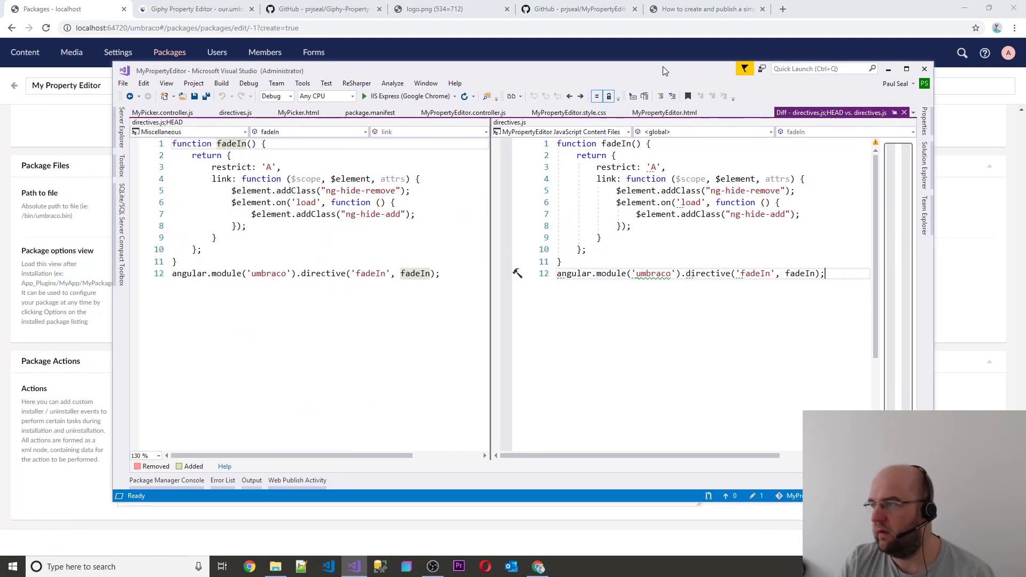
double_click(663, 67)
click(1017, 104)
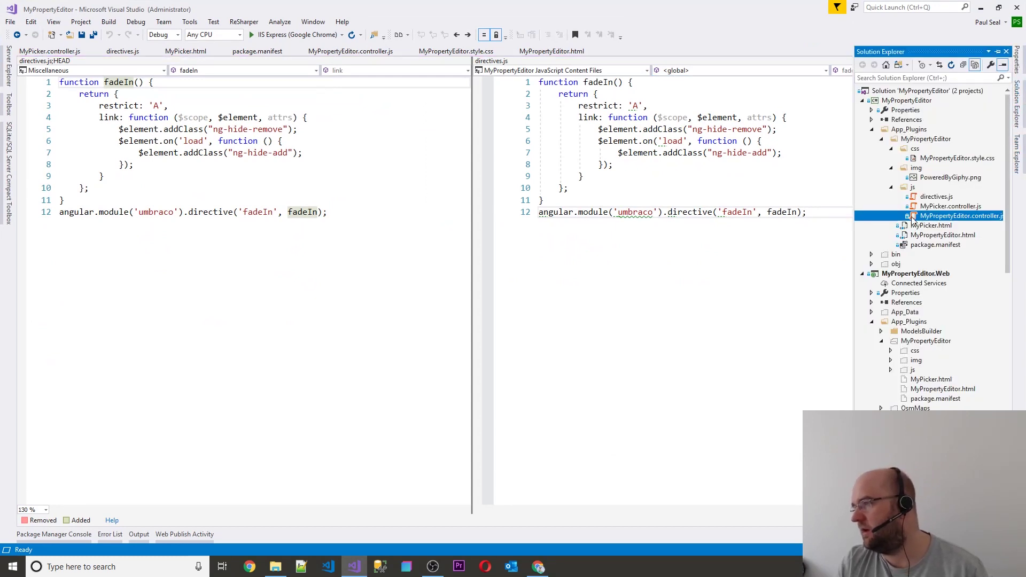
click(982, 10)
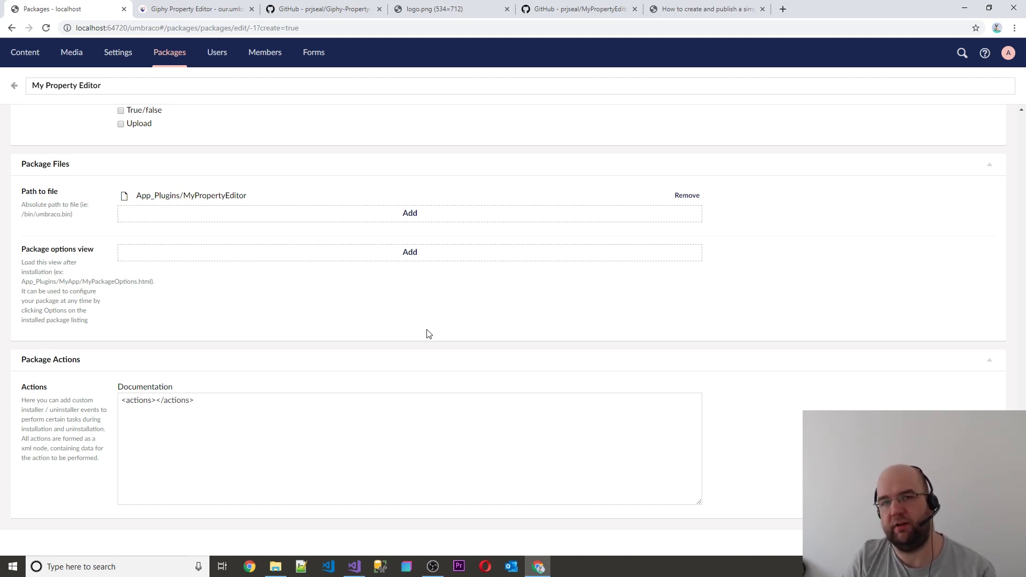
Look through the bin folder in the package file selection and close it without selecting anything
click(410, 213)
click(786, 195)
scroll(962, 331, down, 8)
scroll(931, 351, up, 6)
scroll(909, 267, up, 4)
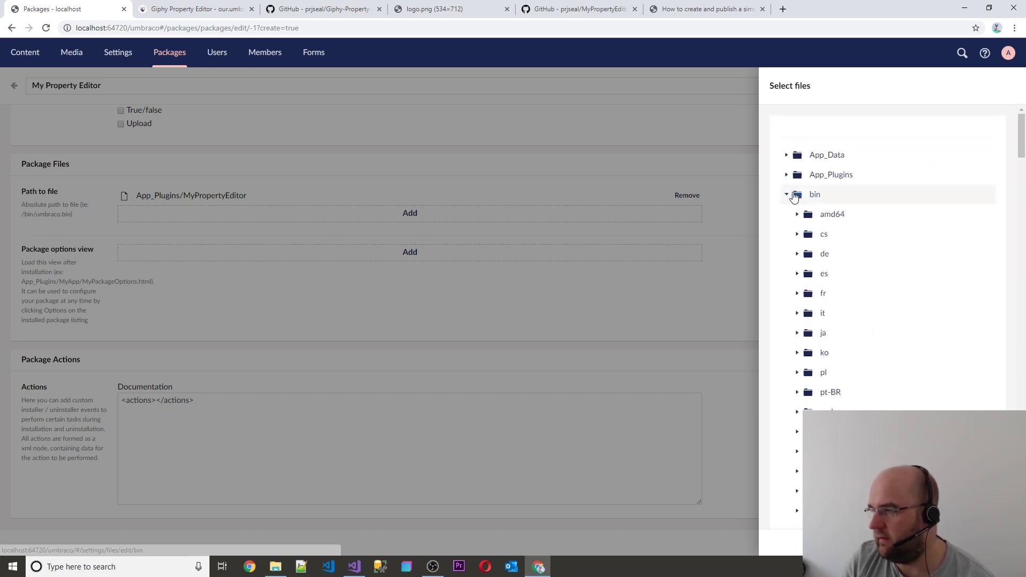
click(786, 195)
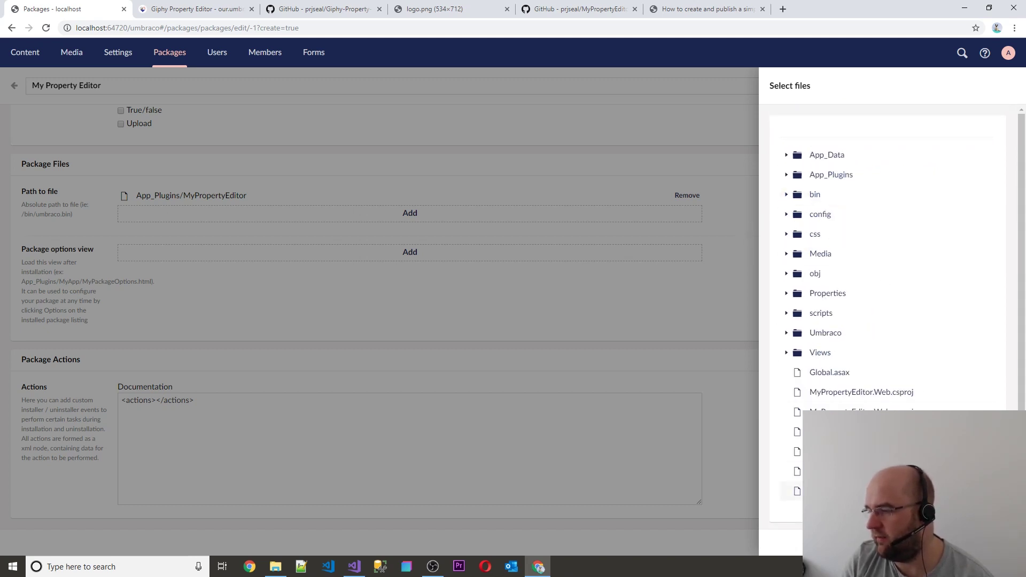
click(988, 543)
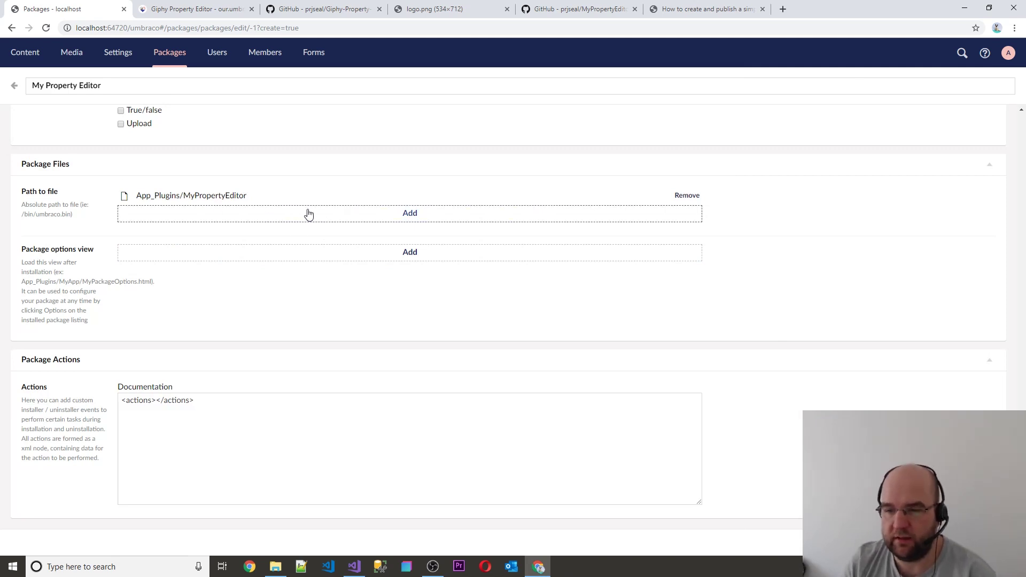
Review the package actions XML, the package properties and the readme of My Property Editor
click(156, 400)
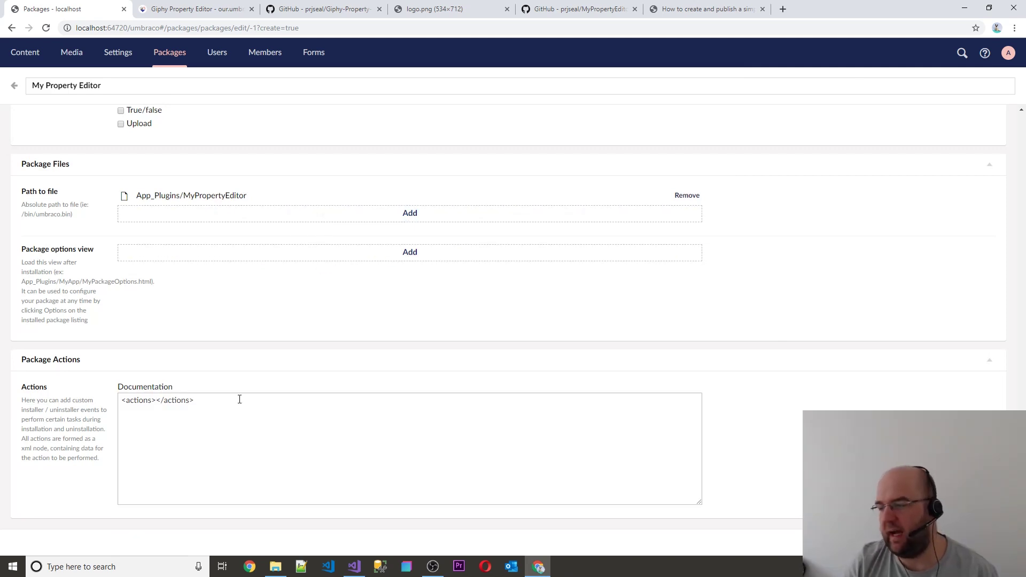
drag(235, 400, 120, 399)
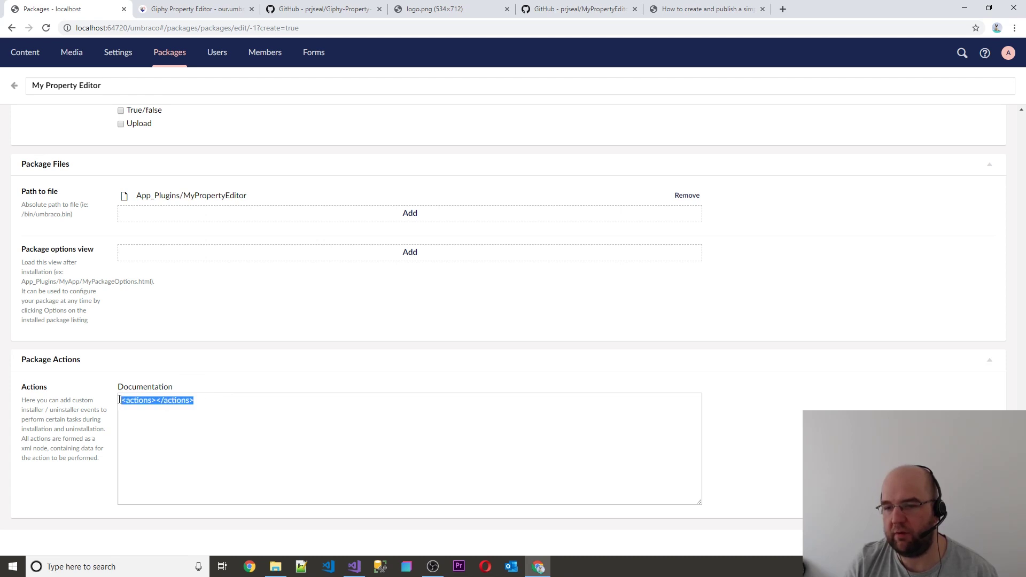
click(181, 405)
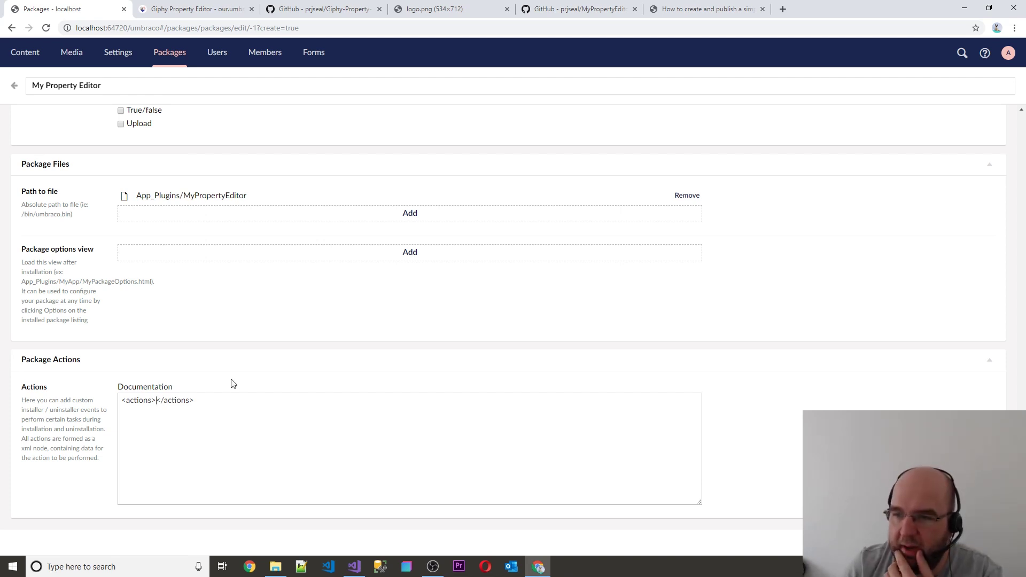
scroll(221, 206, up, 3)
scroll(221, 205, up, 20)
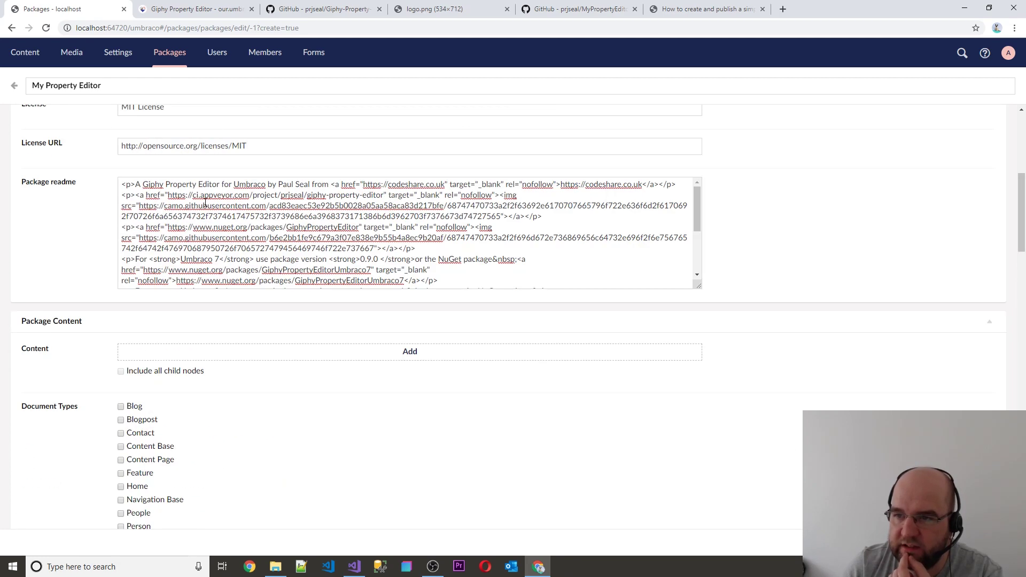
scroll(519, 221, up, 5)
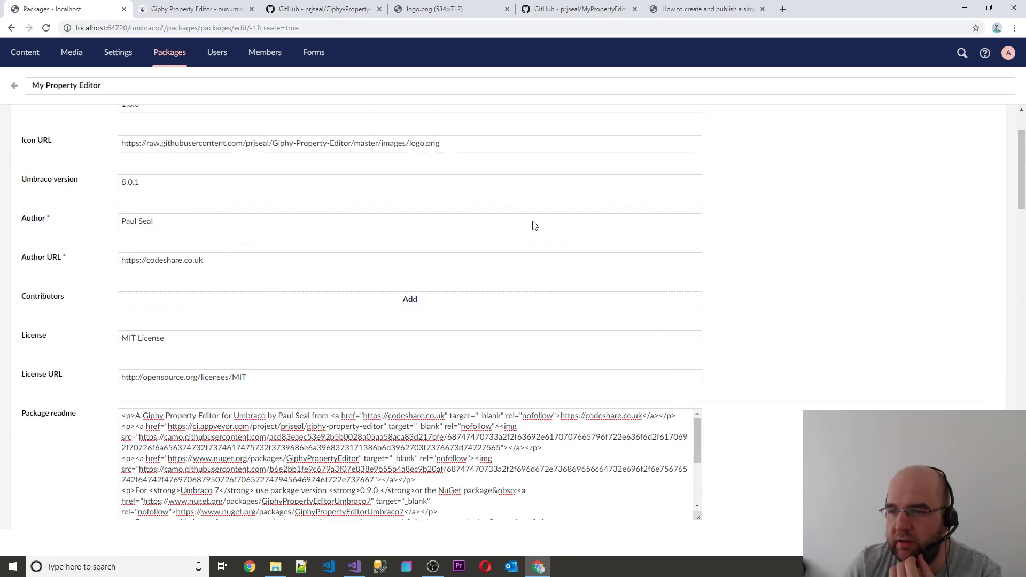
scroll(605, 232, down, 20)
scroll(613, 230, down, 10)
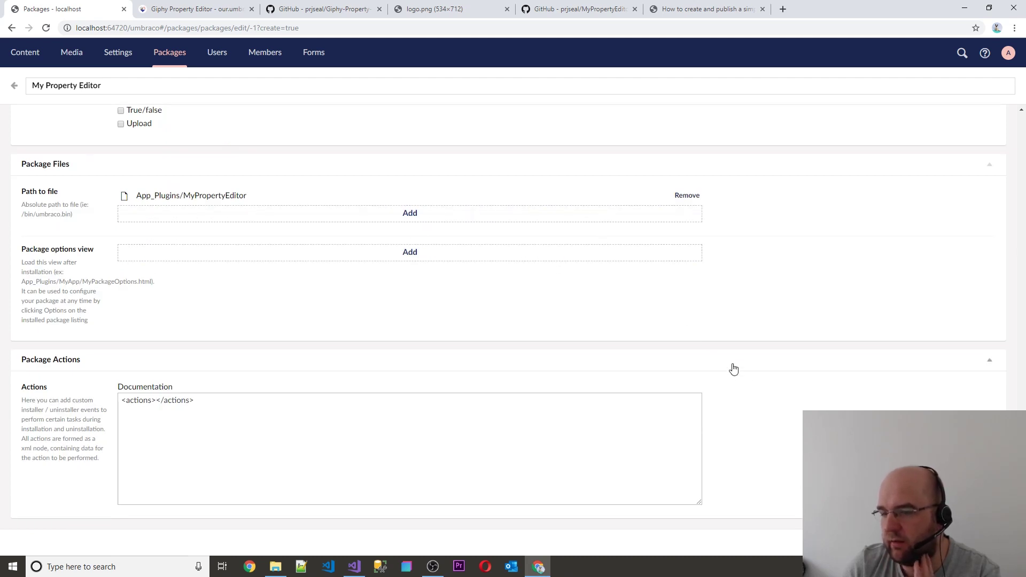
Create the package, download its zip file and show the file in its folder
key(ctrl+s)
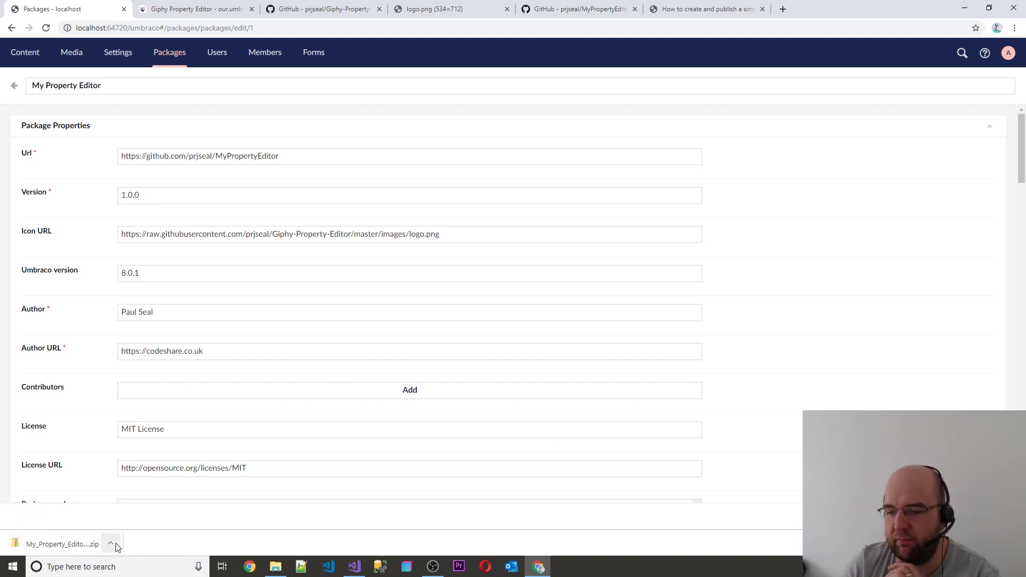
click(111, 544)
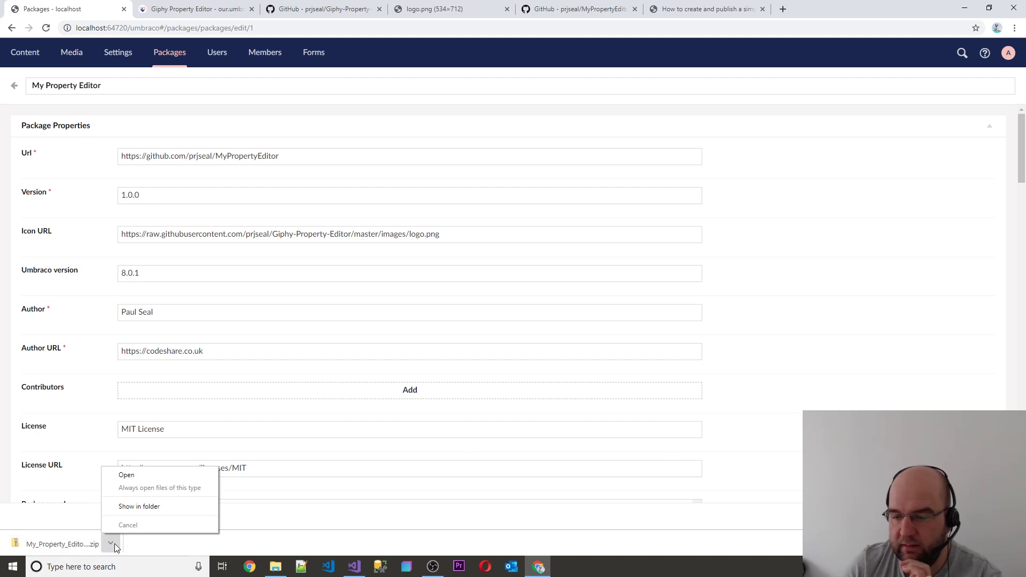
click(145, 506)
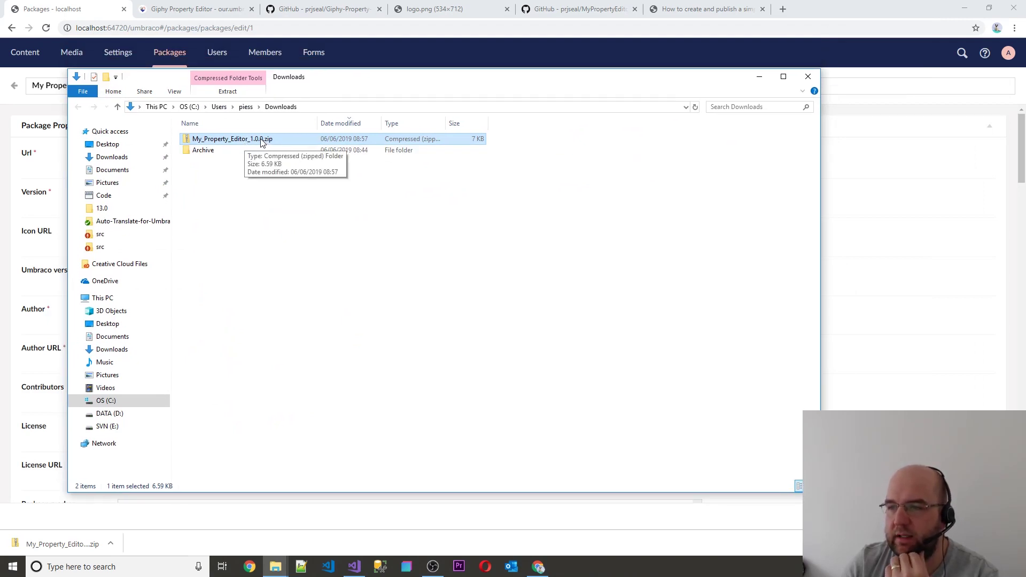
Open My_Property_Editor_1.0.0.zip and examine its package.xml in Notepad, then close it and put the folder window away
double_click(261, 140)
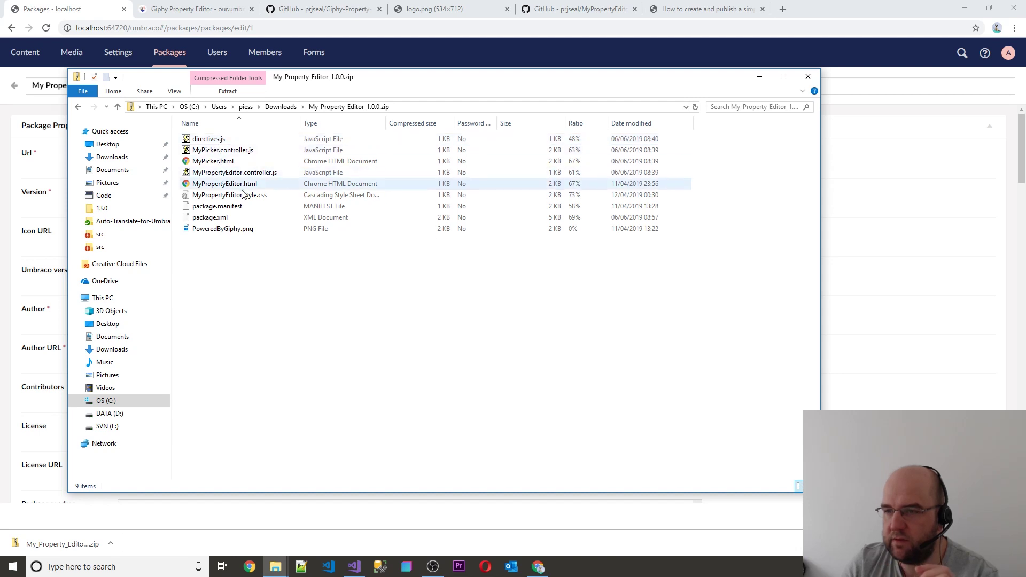
right_click(217, 220)
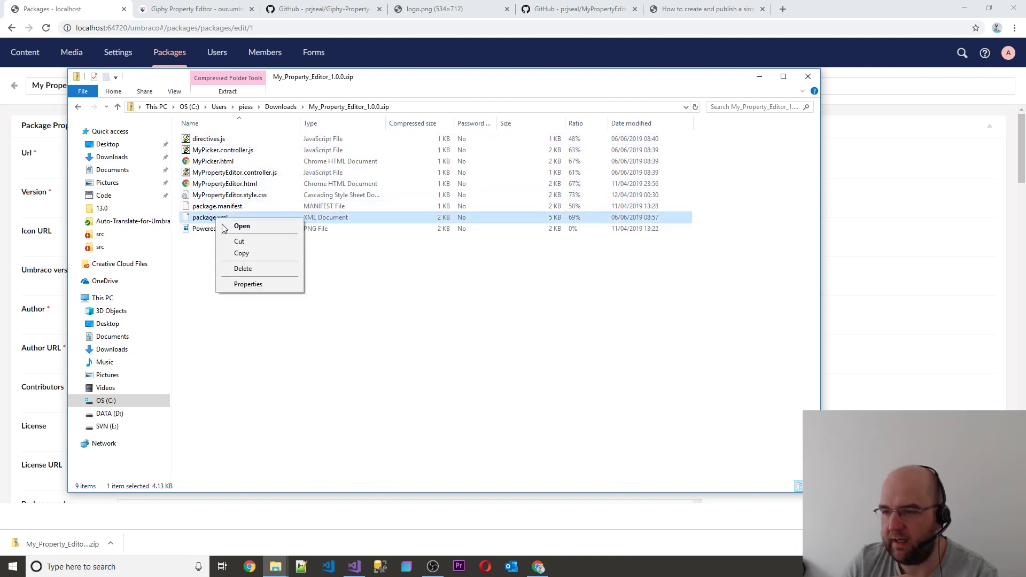
click(241, 227)
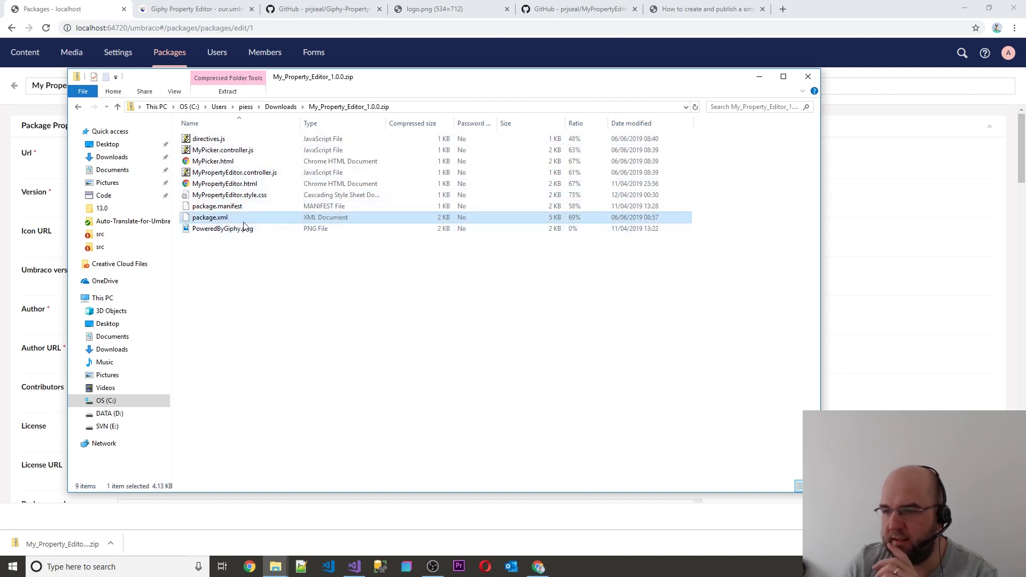
scroll(495, 307, down, 1)
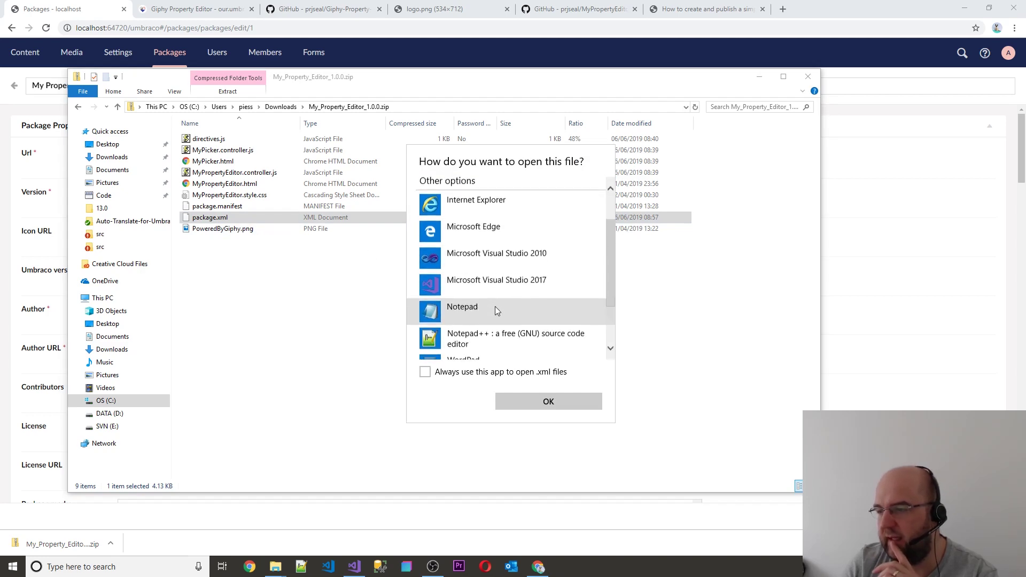
click(487, 308)
click(548, 401)
scroll(256, 191, down, 5)
scroll(256, 191, down, 8)
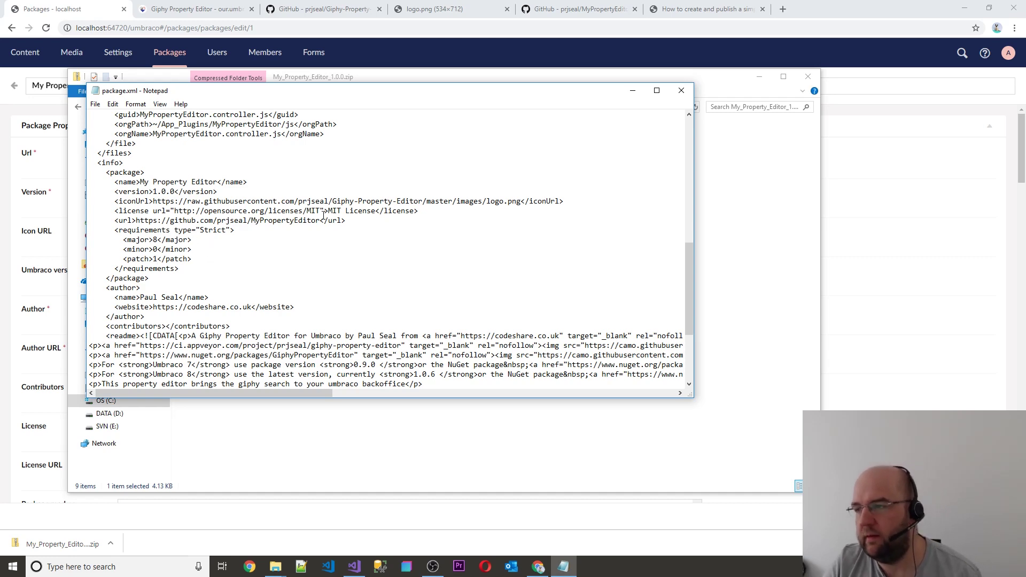
click(681, 90)
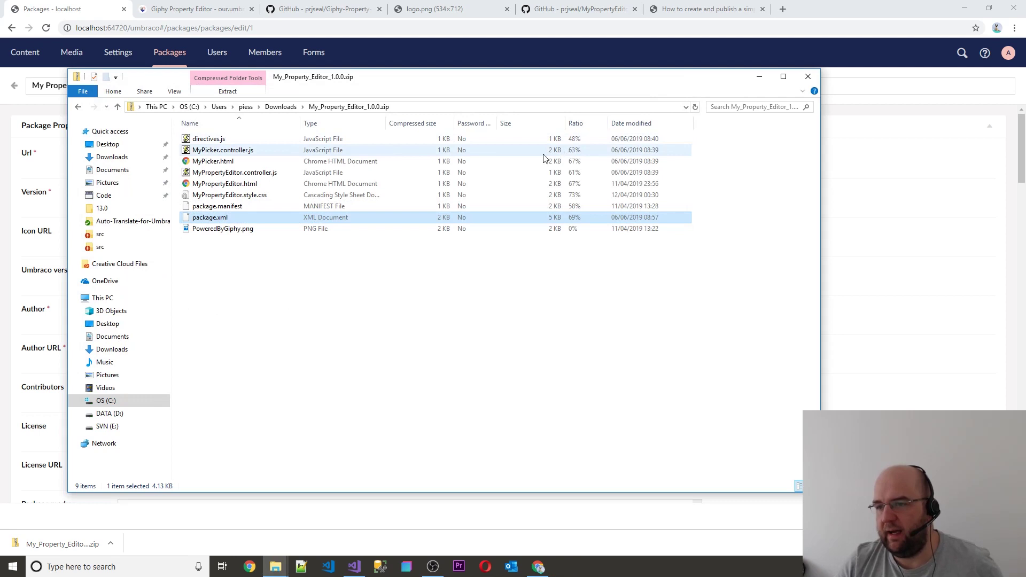
click(759, 76)
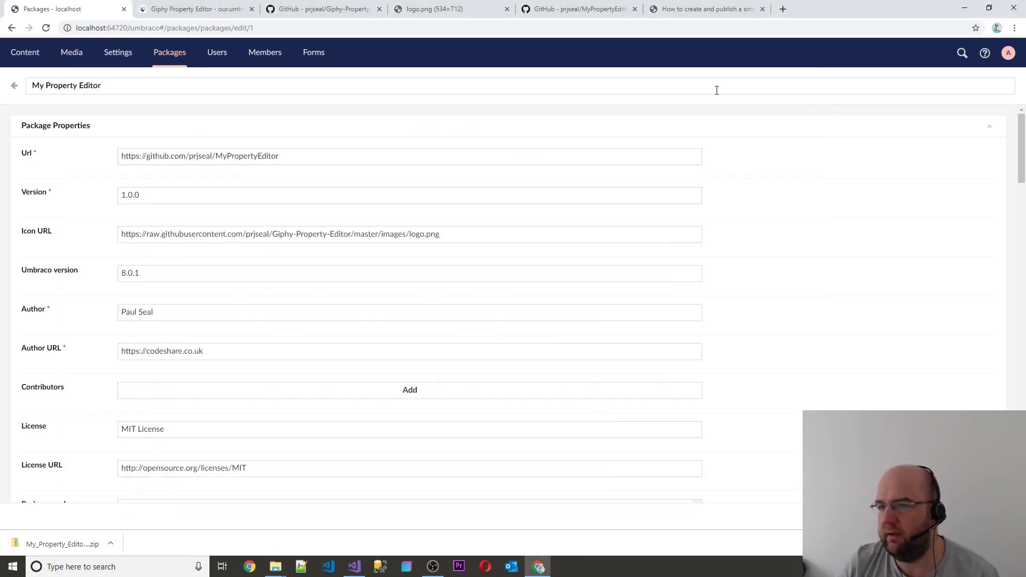
Switch to the Our Umbraco site, go to the packages section of the member profile and start adding a new package
click(195, 9)
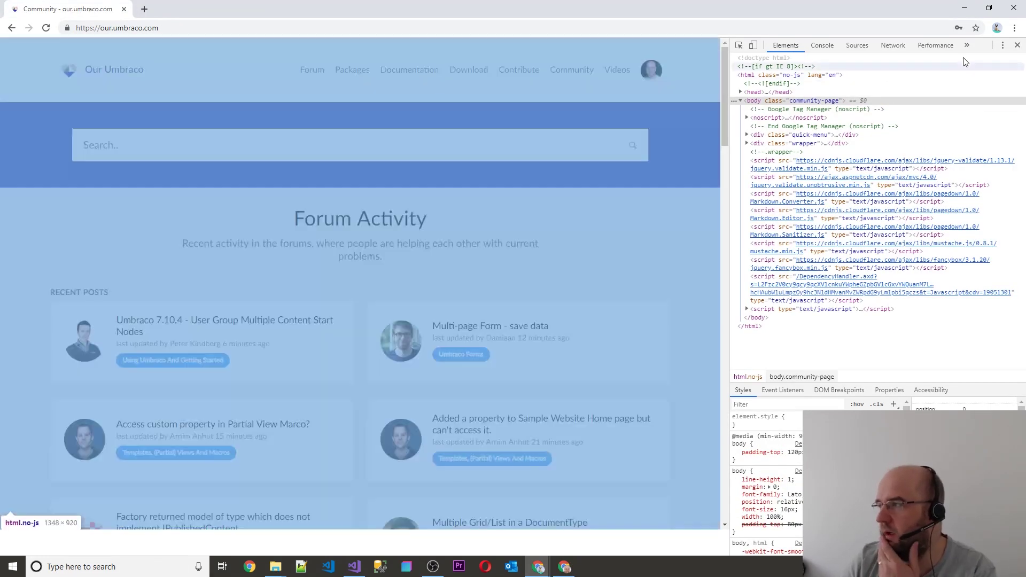
click(1018, 45)
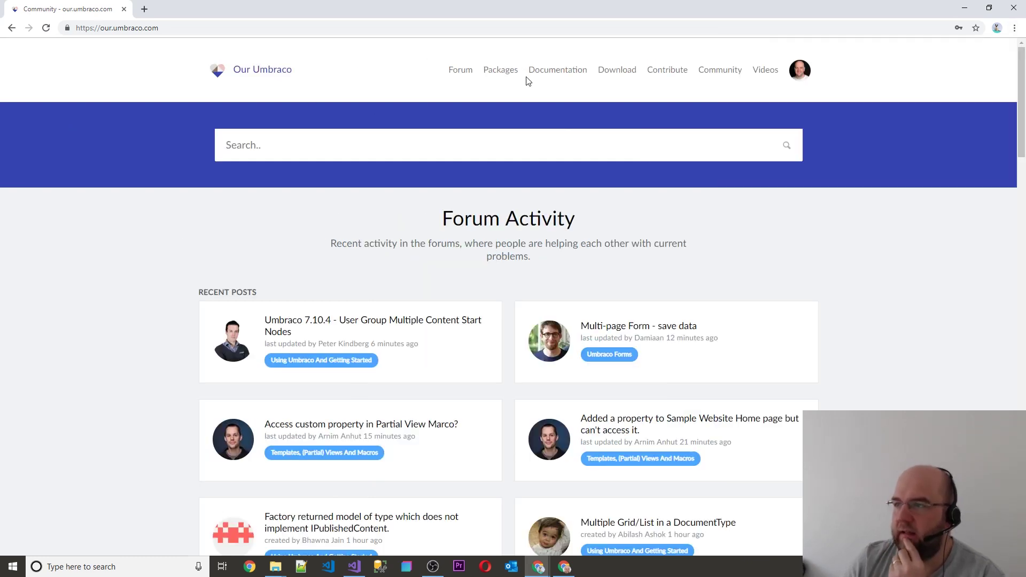
click(802, 72)
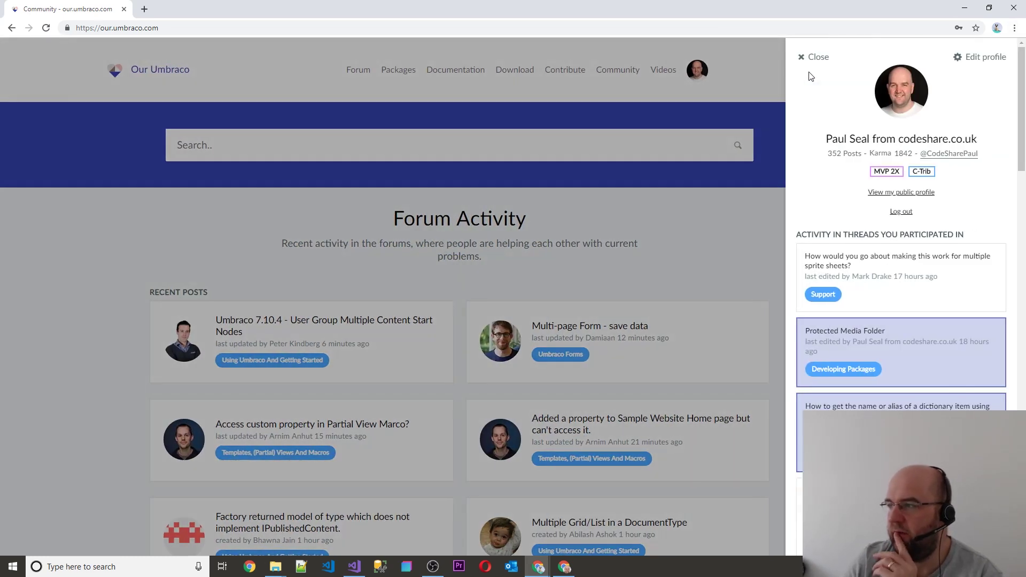
click(993, 59)
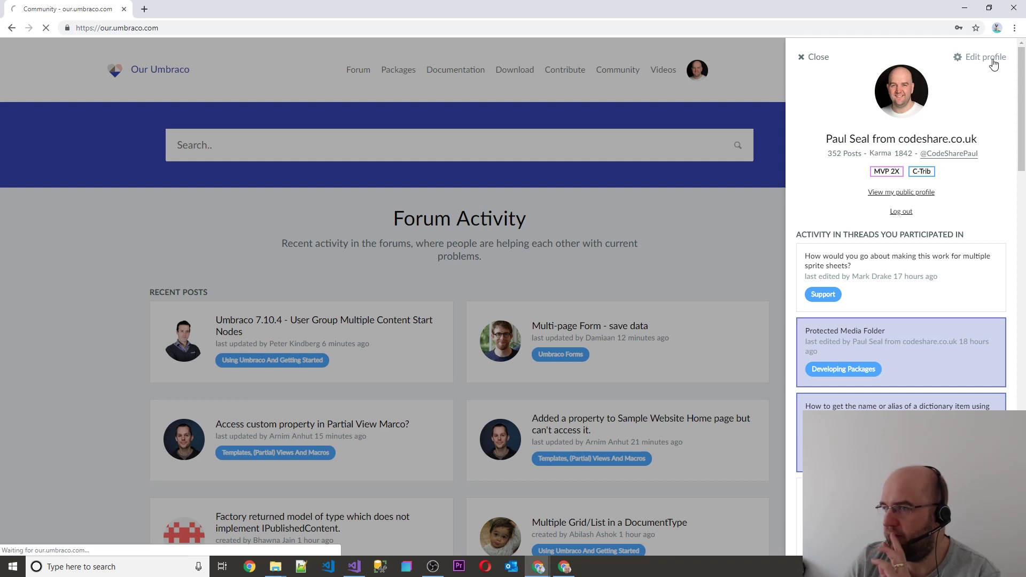
click(191, 152)
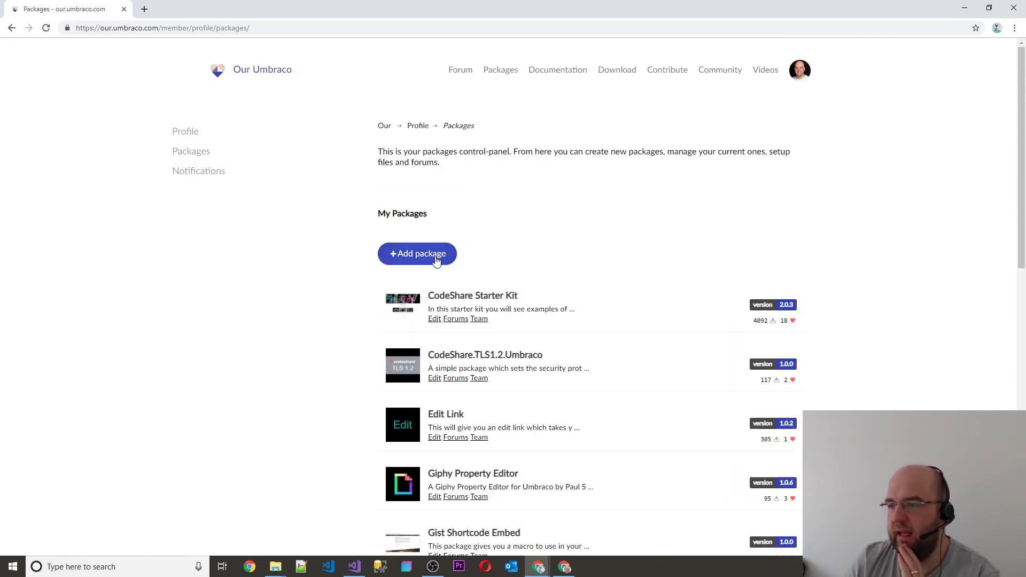
click(432, 260)
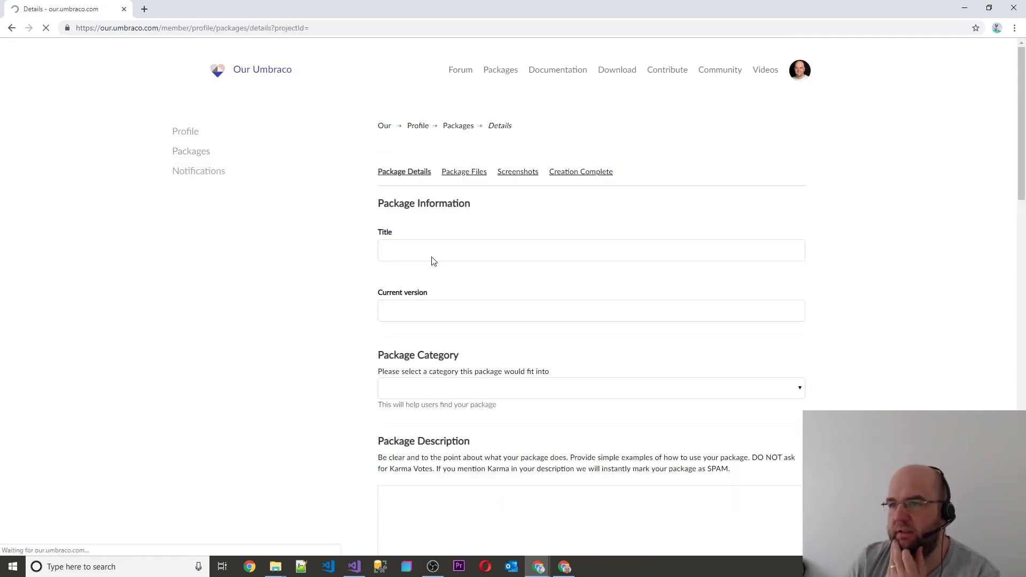
Start a new package from the profile's packages section with the title My Property Editor and current version 1.0.0
click(337, 29)
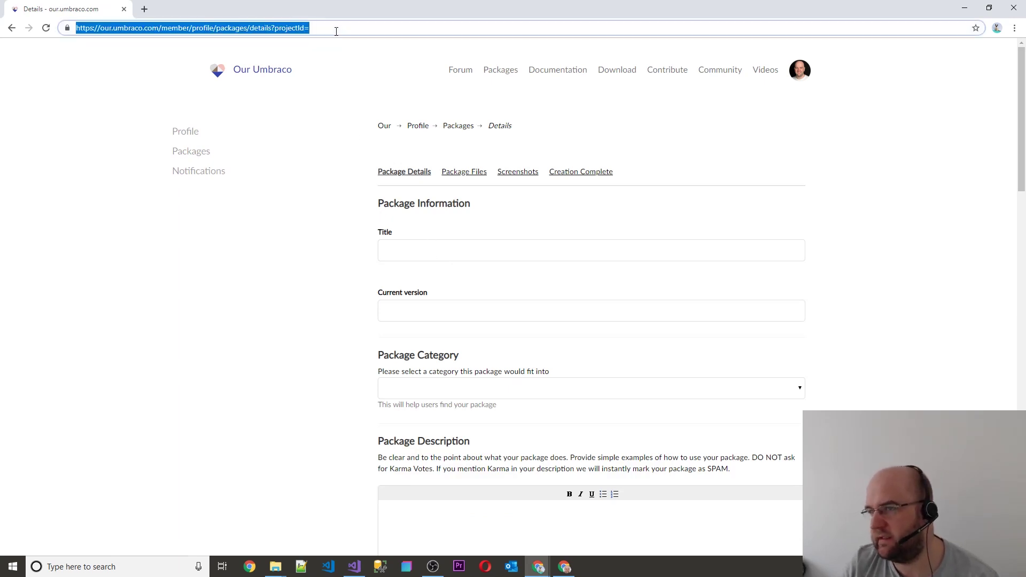
drag(337, 29, 30, 33)
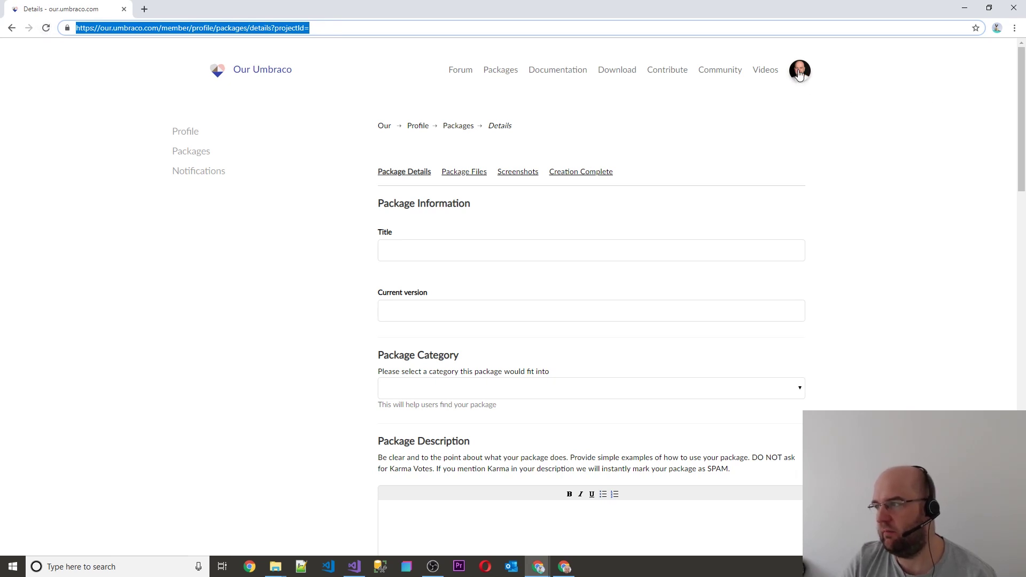
click(191, 152)
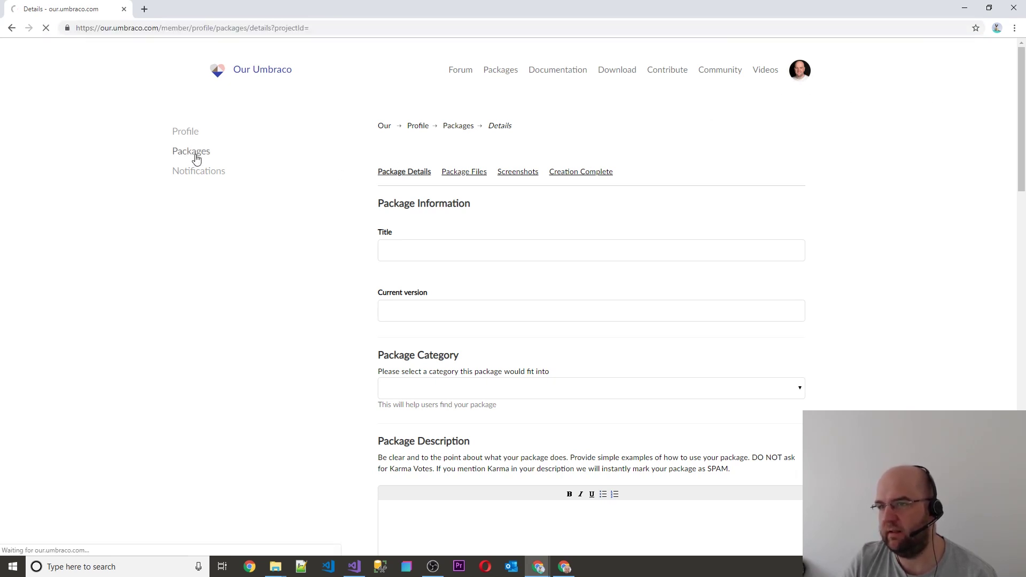
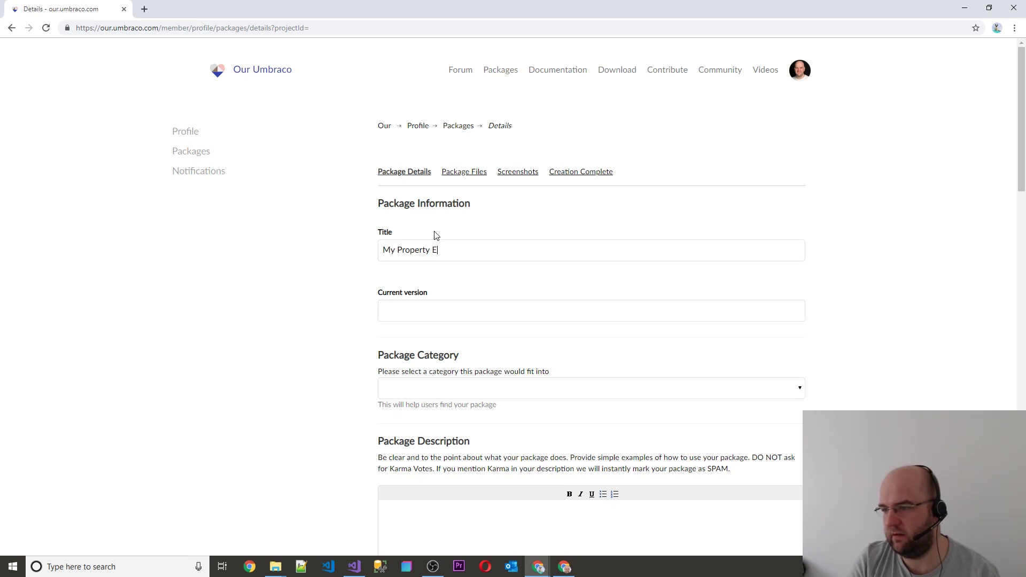
key(Tab)
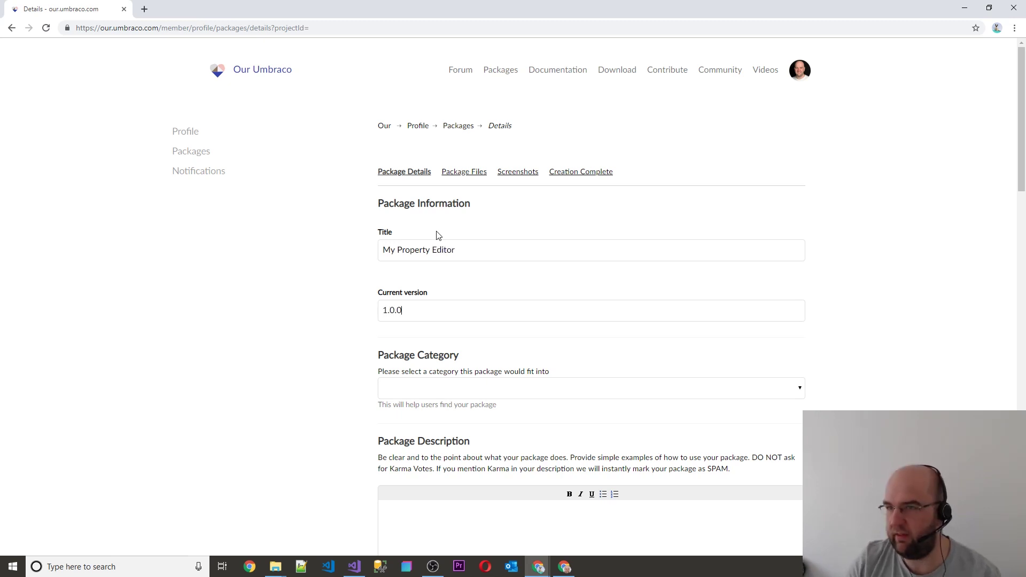
In the other browser window, browse the Our Umbraco packages and open the Giphy Property Editor package page for reference
key(alt+Tab)
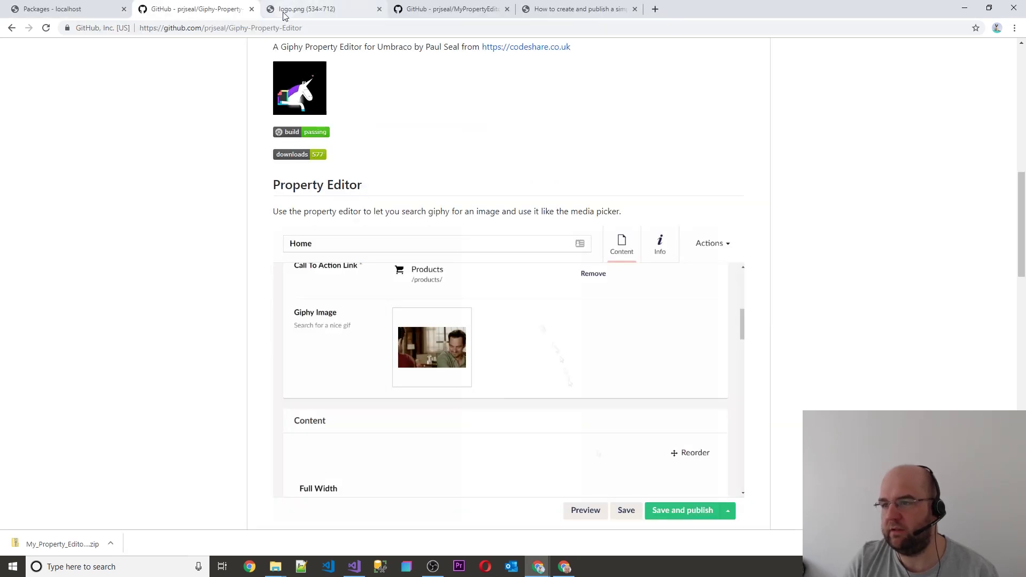
scroll(486, 197, up, 10)
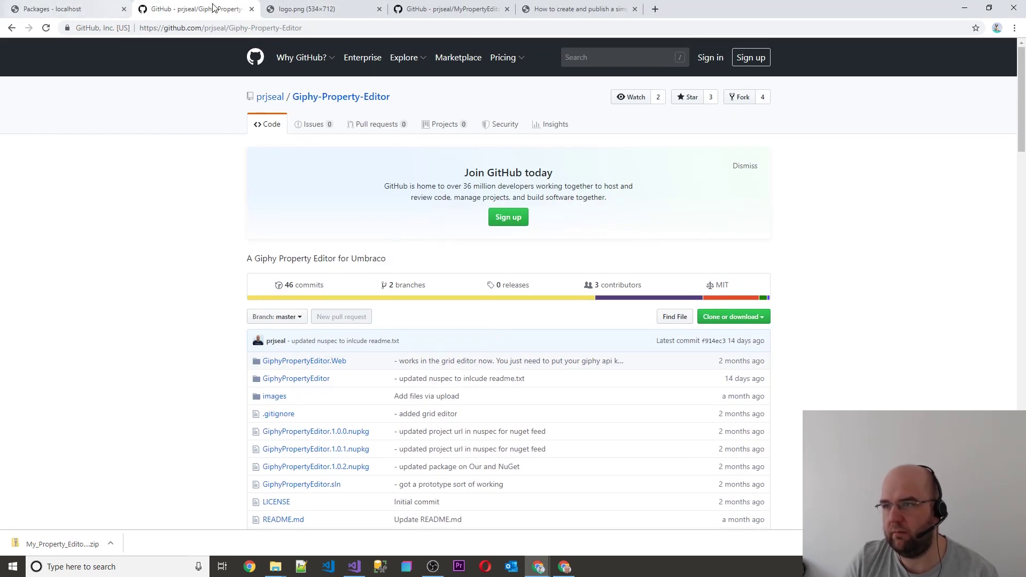
click(14, 29)
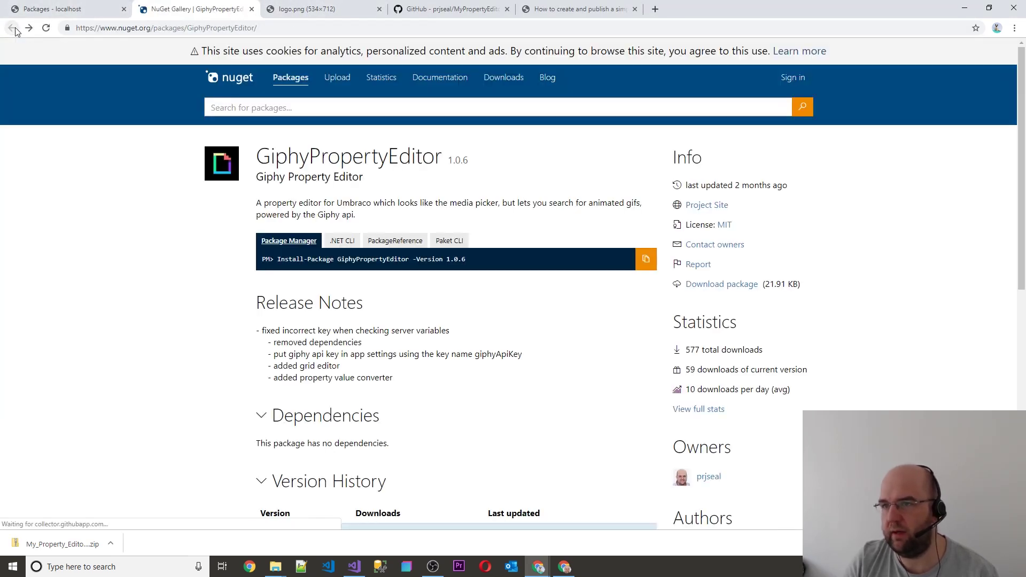
click(165, 30)
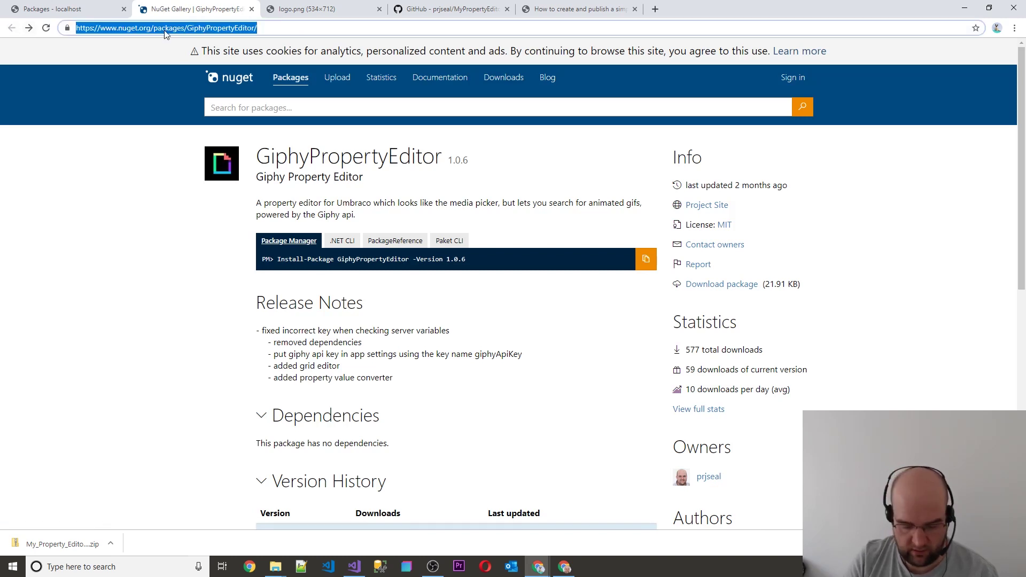
text(our.)
key(Return)
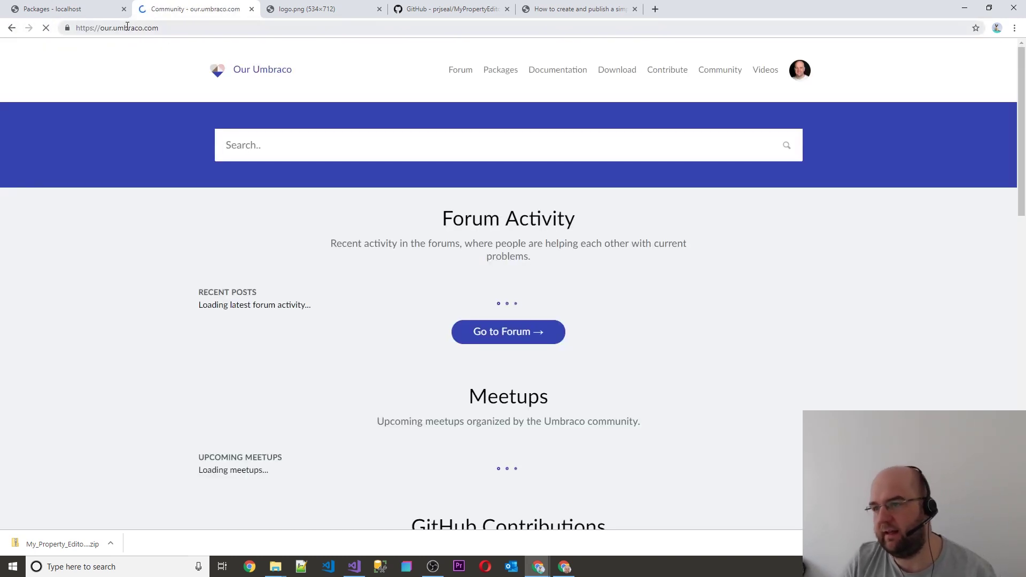
click(510, 72)
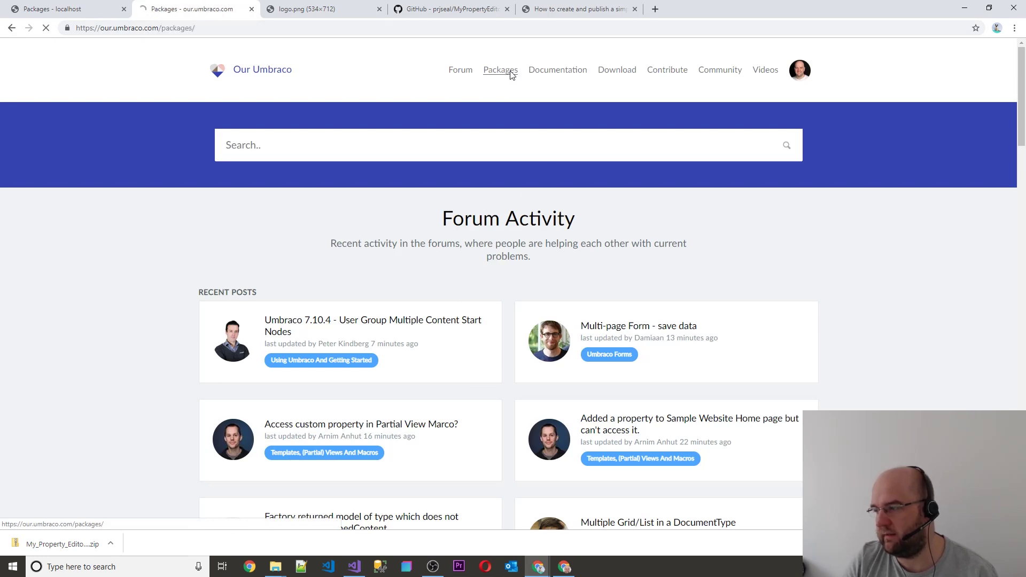
scroll(558, 191, down, 8)
scroll(559, 190, down, 8)
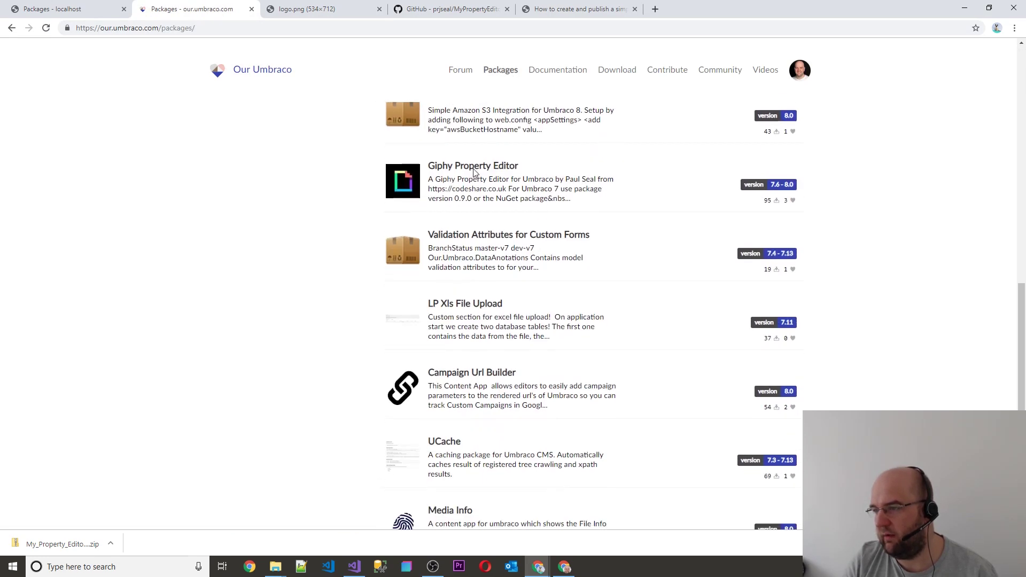
click(472, 166)
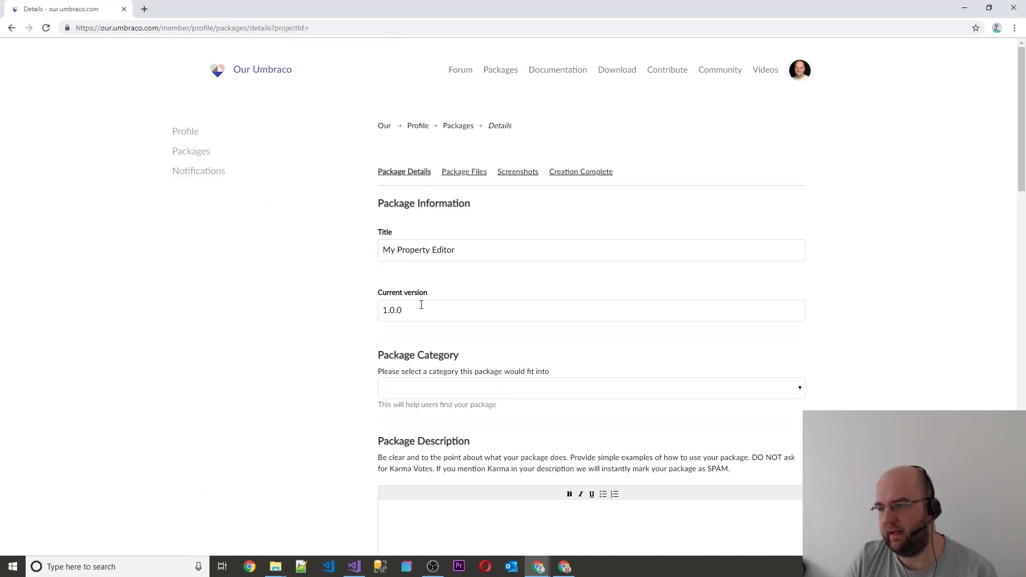
Set the new package's category to Backoffice extensions
scroll(500, 324, down, 2)
click(489, 284)
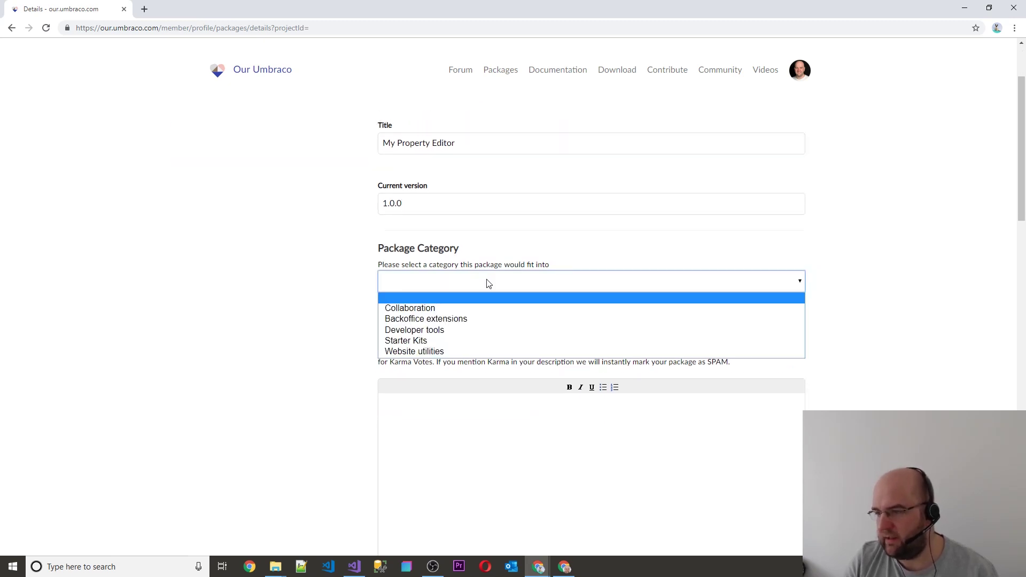
click(478, 319)
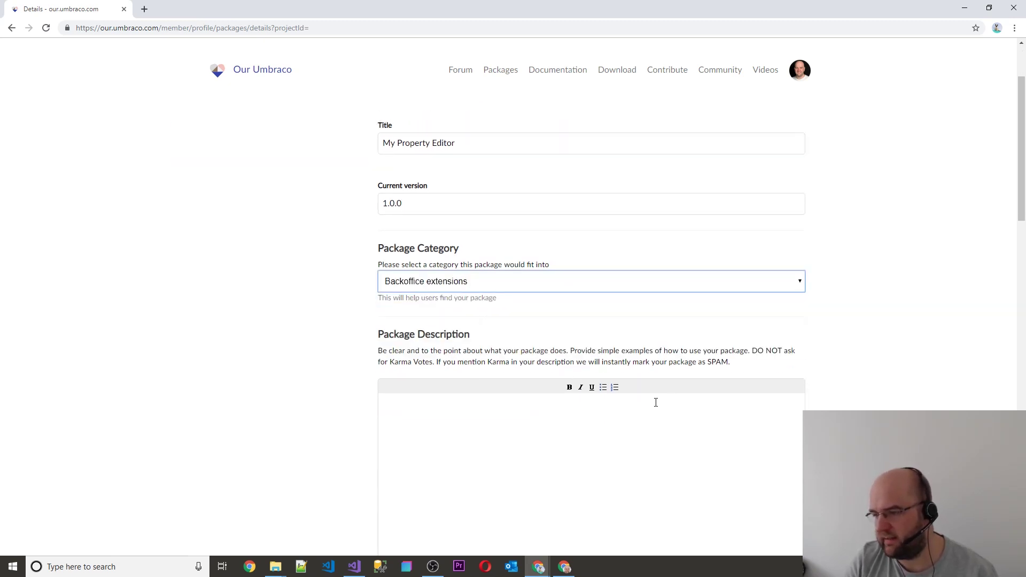
Copy the entire package readme HTML from the My Property Editor package in the local Umbraco backoffice and return to the empty package description
scroll(656, 403, down, 3)
click(484, 289)
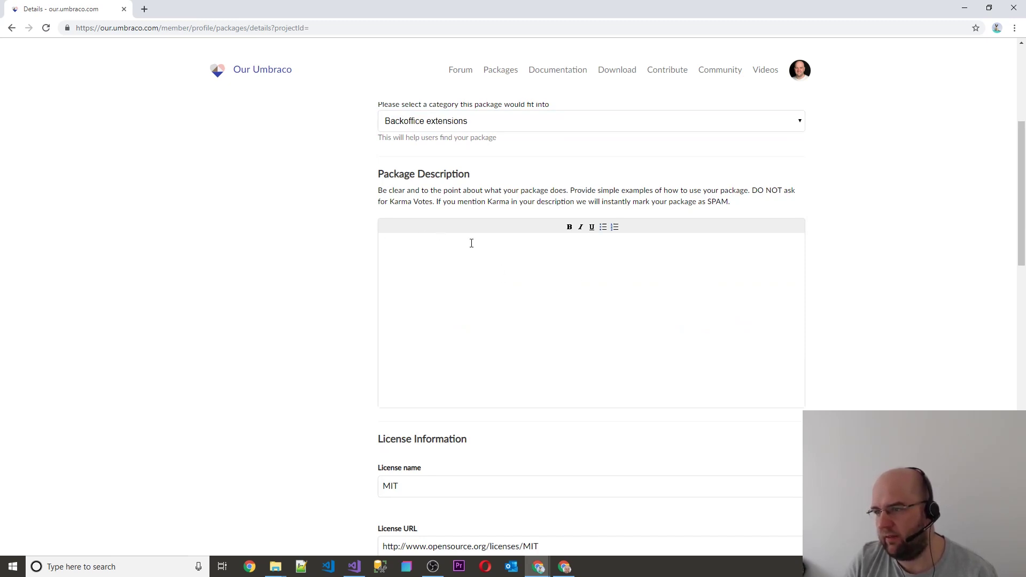
key(alt+Tab)
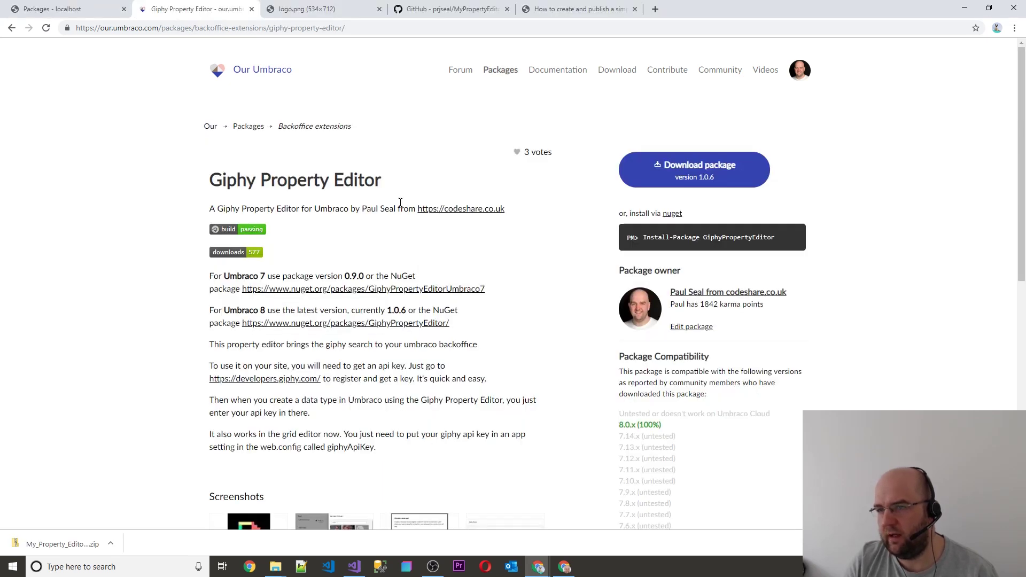
click(85, 7)
scroll(312, 233, down, 7)
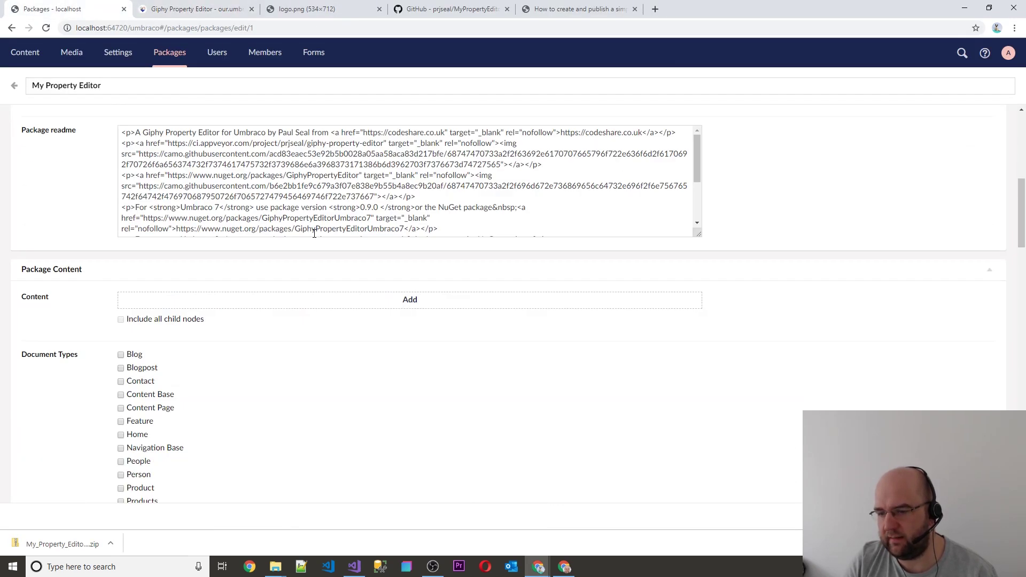
click(240, 196)
key(ctrl+a)
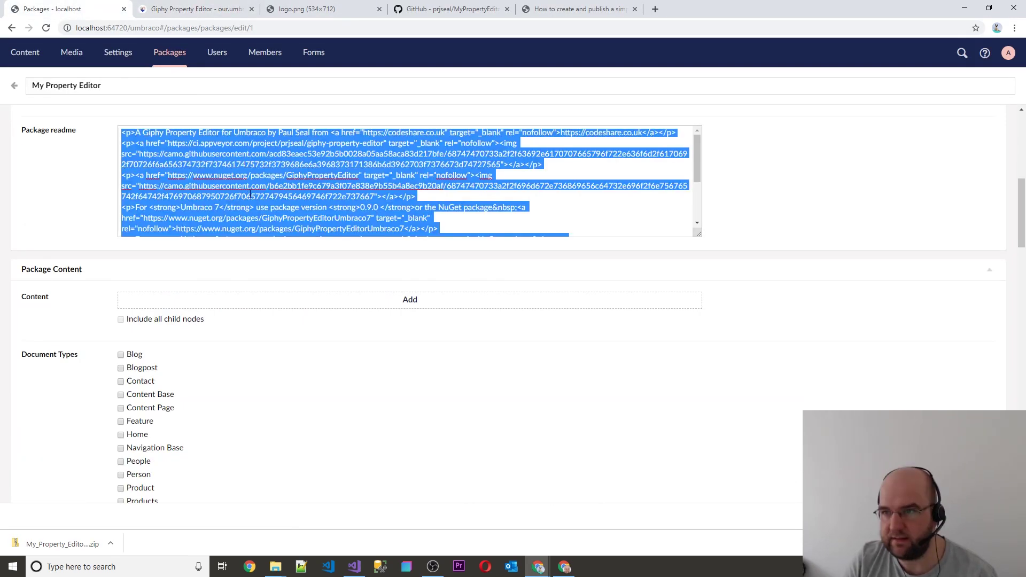
click(143, 5)
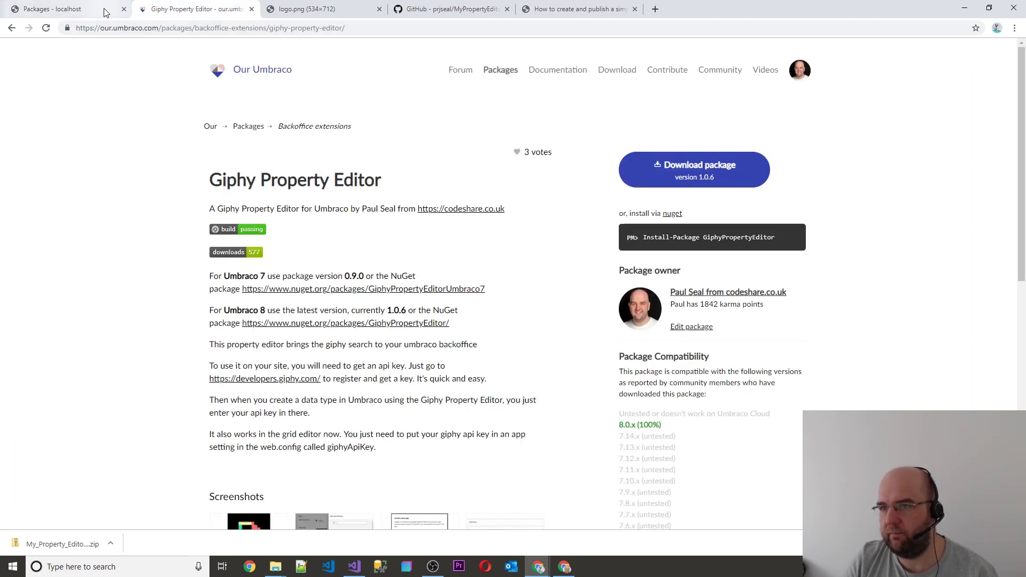
key(alt+Tab)
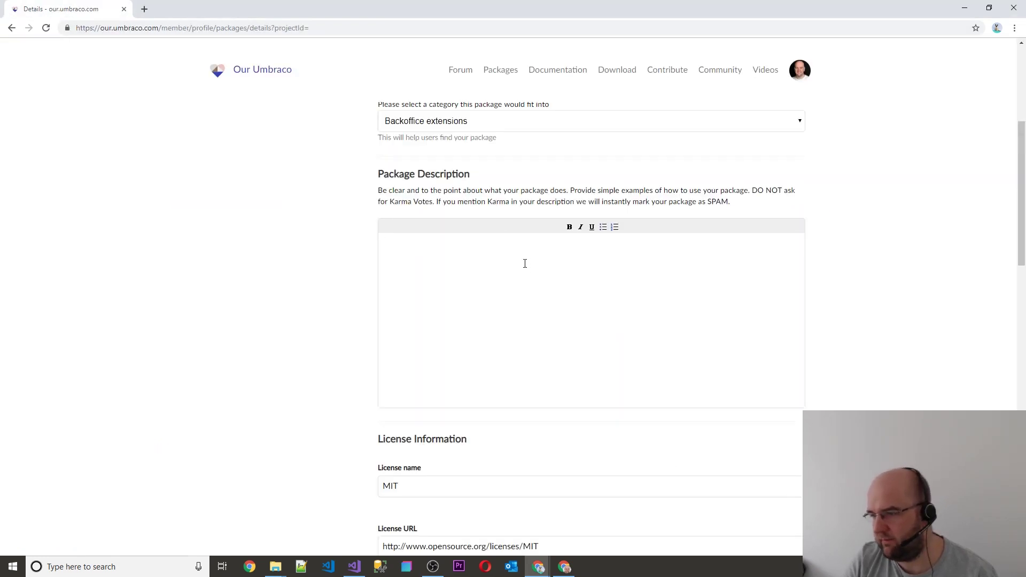
Inspect the package description's placeholder text and edit the editor body's HTML, replacing the placeholder paragraph with the copied readme
right_click(389, 243)
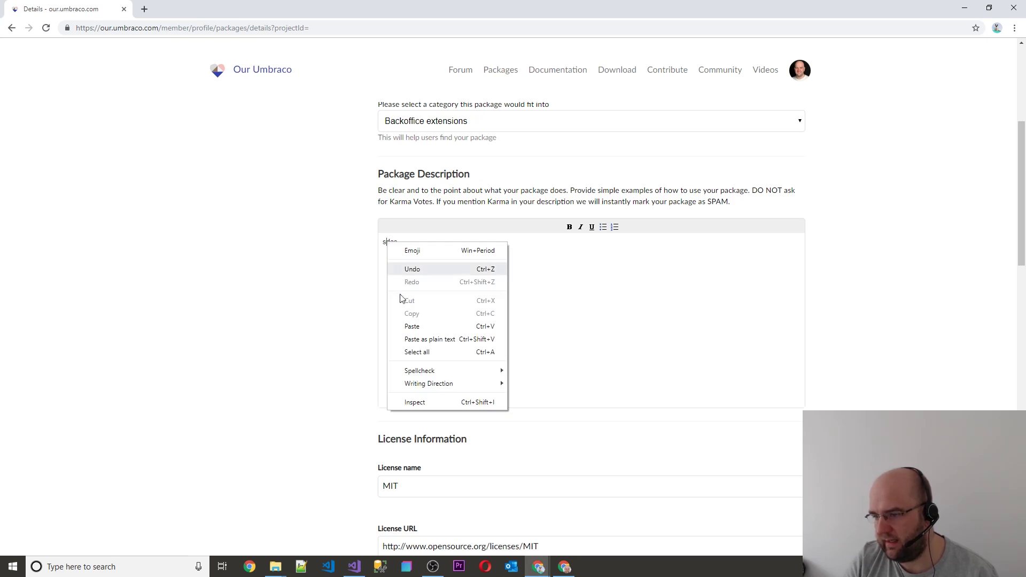
click(422, 402)
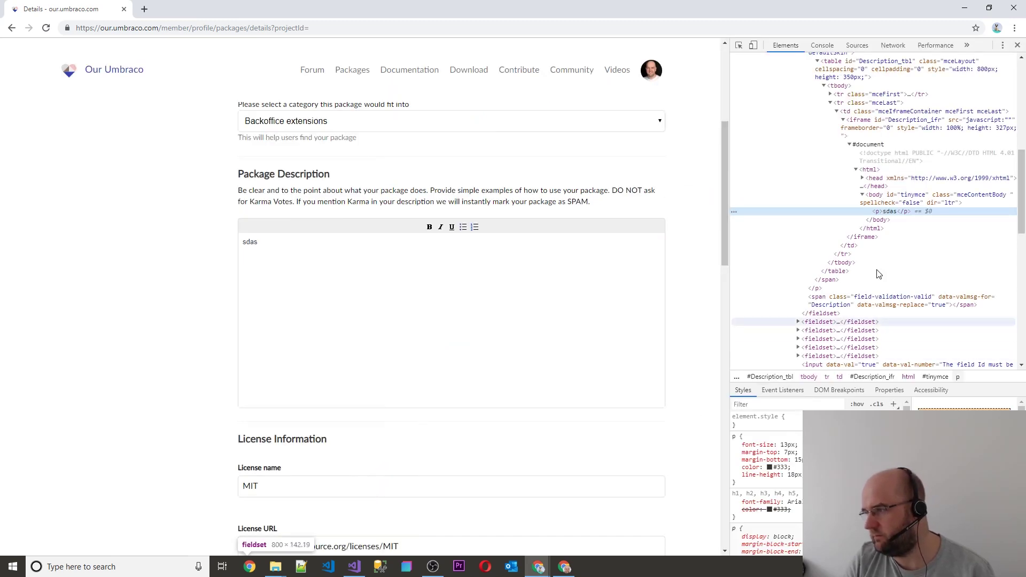
right_click(907, 199)
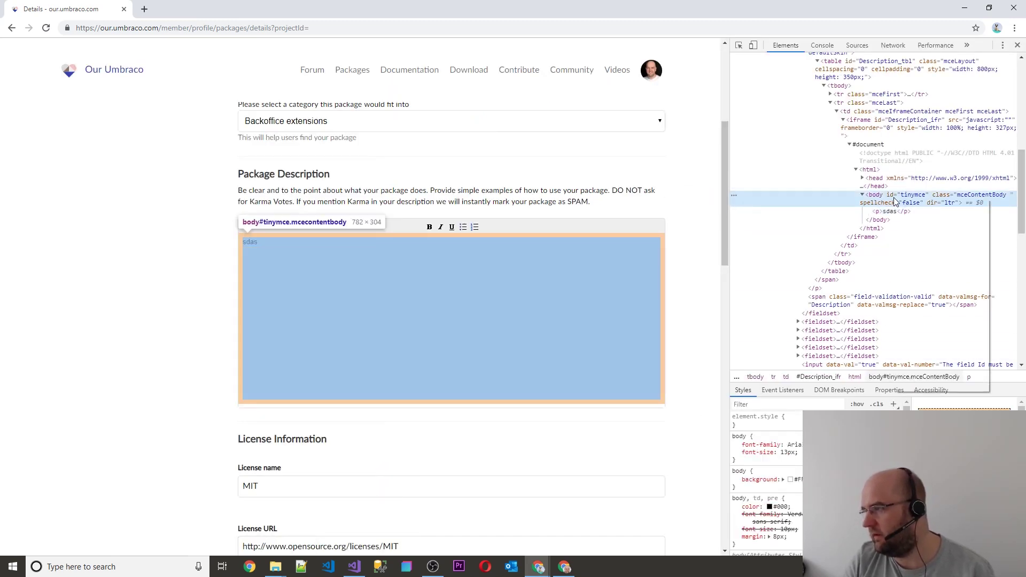
click(915, 232)
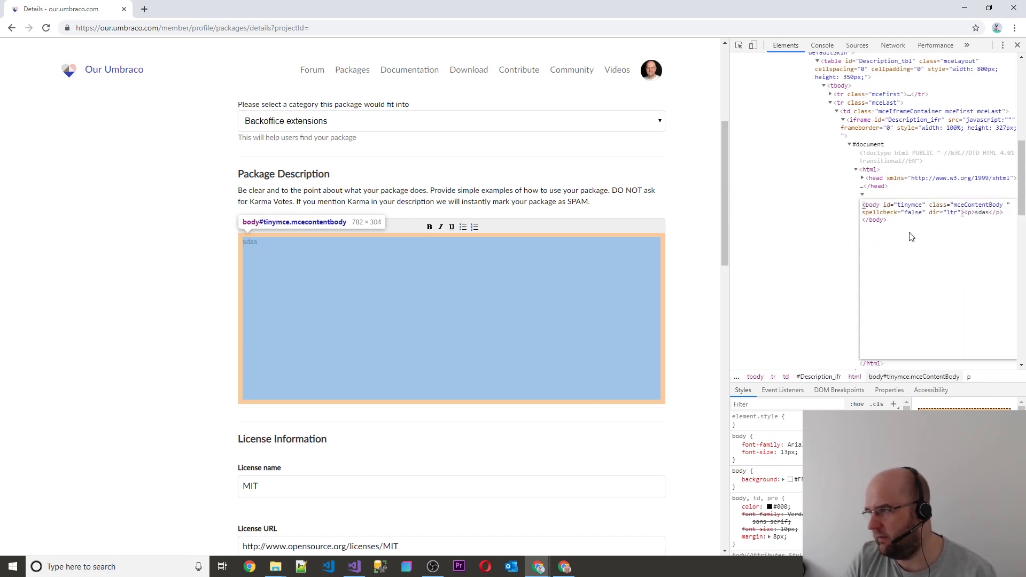
click(902, 219)
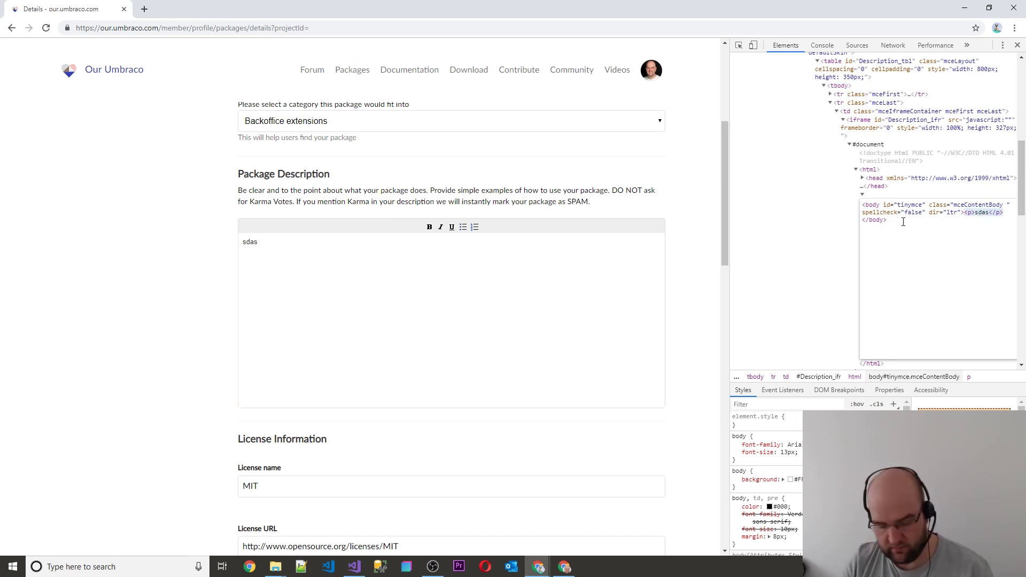
key(ctrl+v)
key(ctrl+Return)
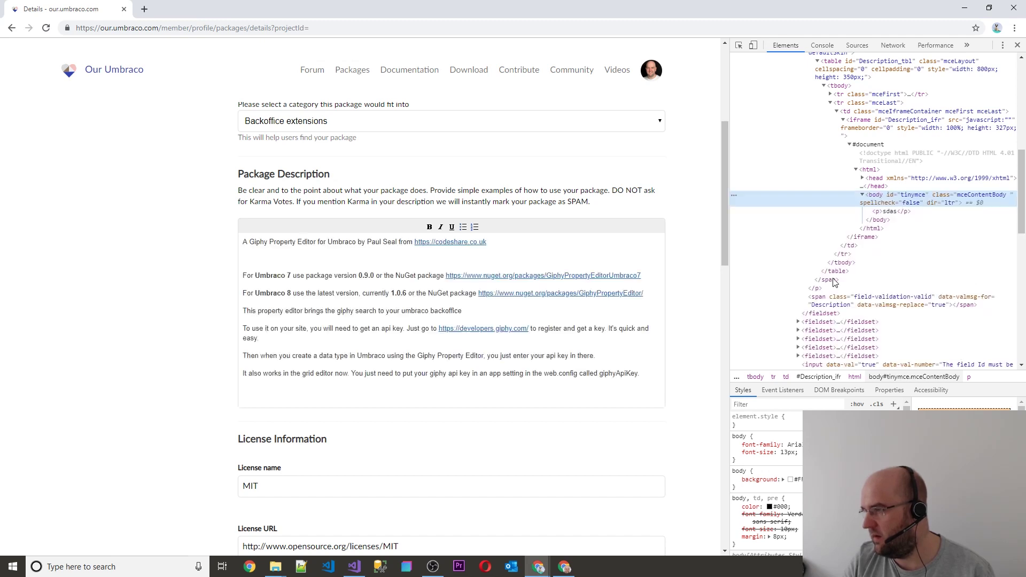
scroll(479, 311, down, 1)
scroll(479, 311, up, 1)
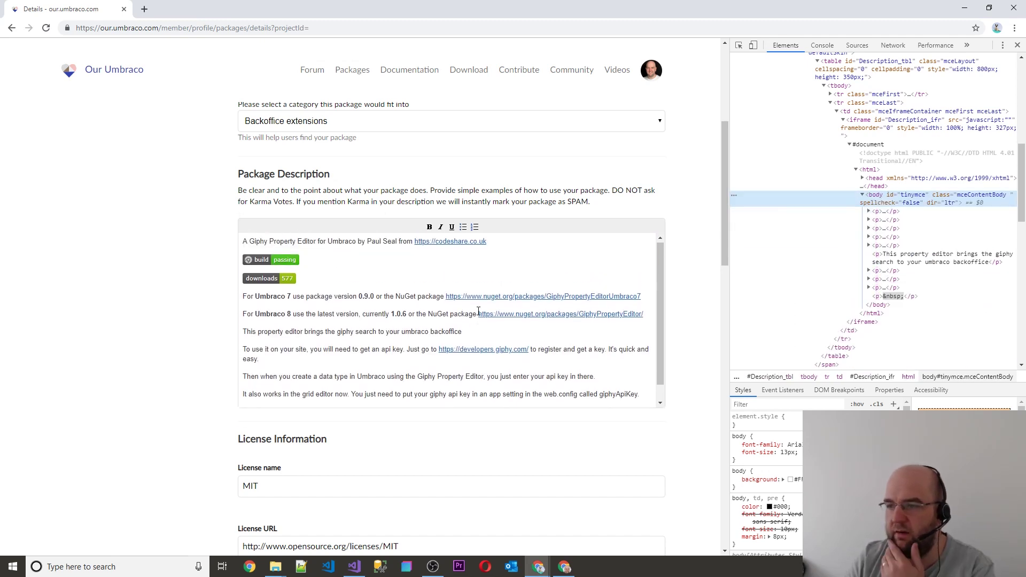
Copy the address of the MyPropertyEditor GitHub repository and enter it as the Package URL
scroll(479, 311, down, 4)
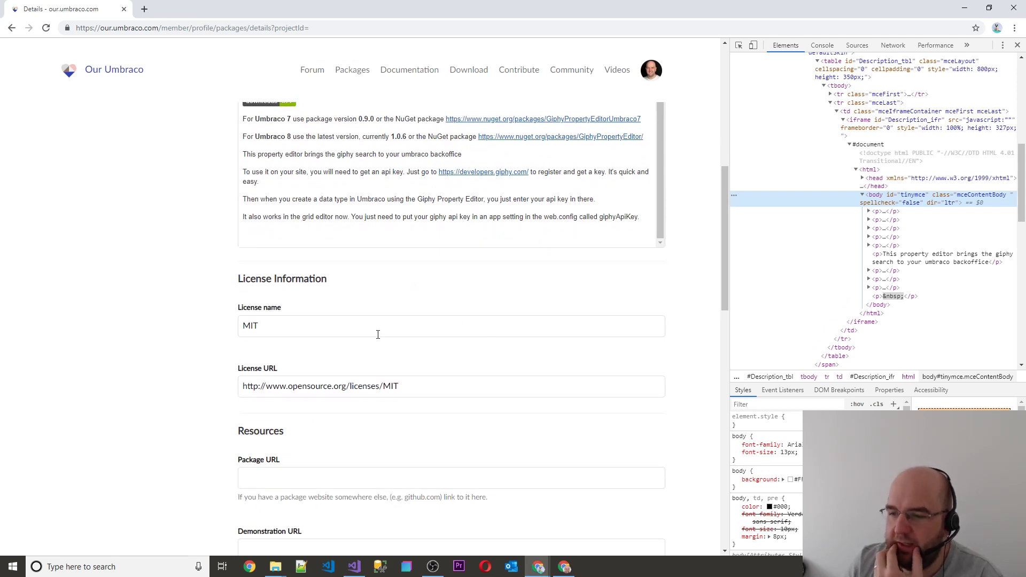
scroll(374, 182, up, 5)
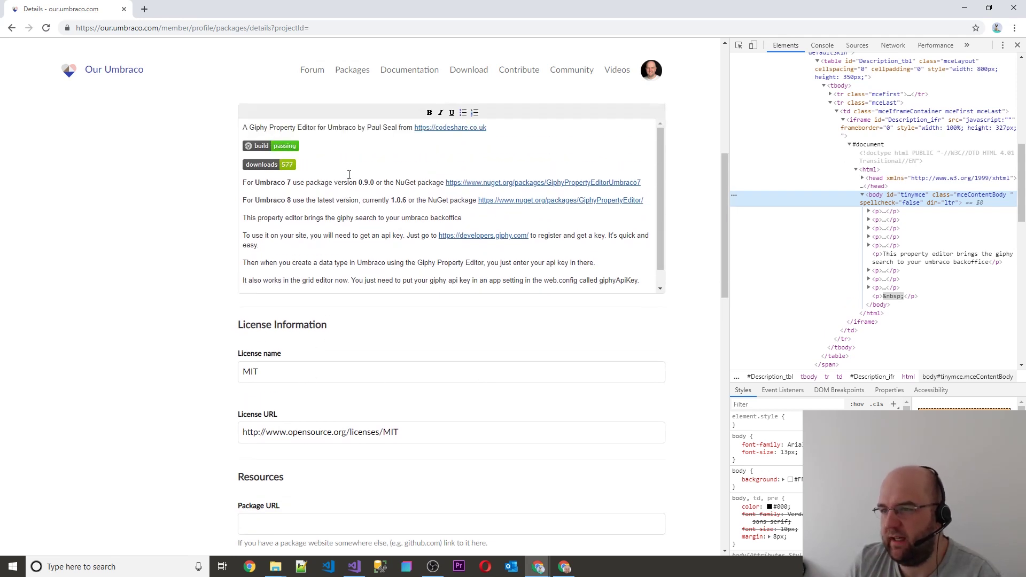
scroll(443, 224, down, 5)
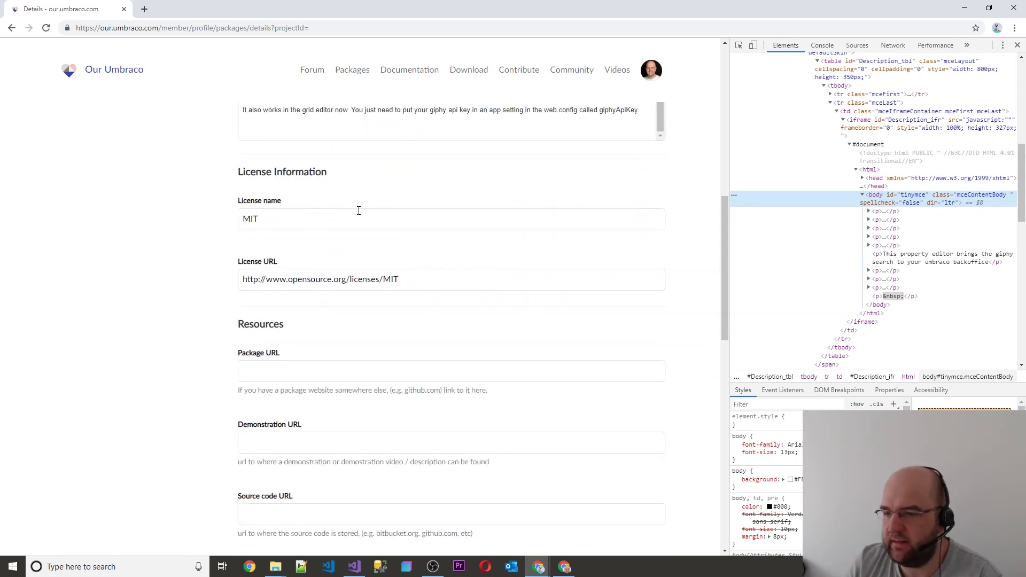
scroll(360, 211, down, 2)
scroll(367, 200, up, 1)
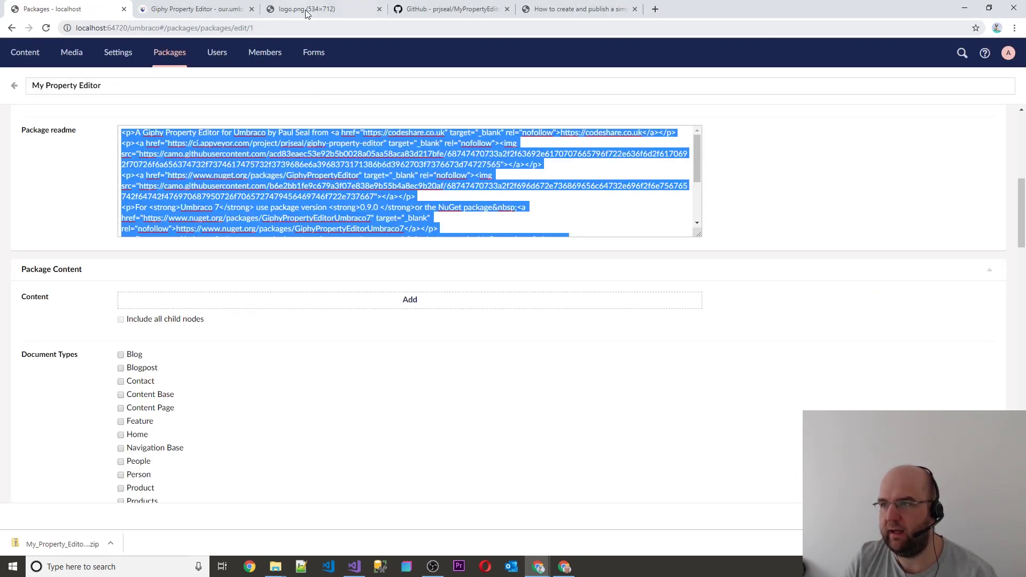
click(432, 9)
key(ctrl+c)
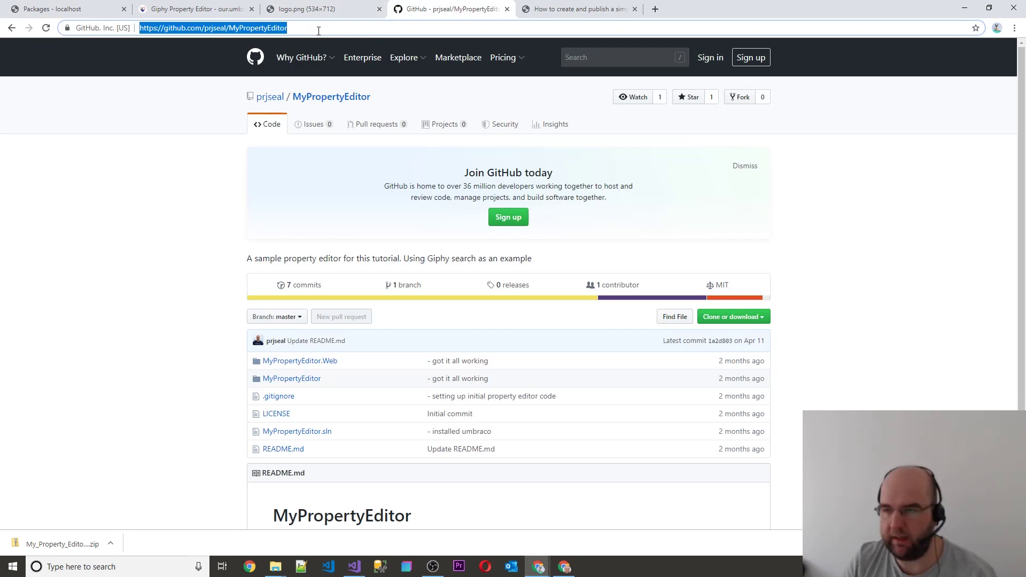
key(alt+Tab)
key(ctrl+v)
Enter the same MyPropertyEditor repository address as the Demonstration URL and the Source code URL
click(294, 382)
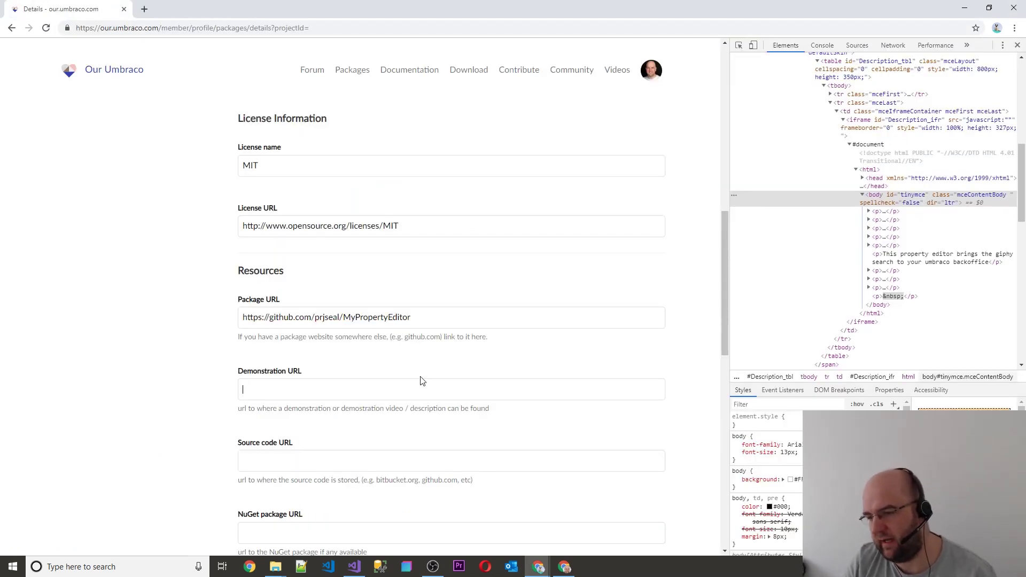
key(ctrl+v)
click(310, 463)
key(ctrl+v)
scroll(374, 454, down, 4)
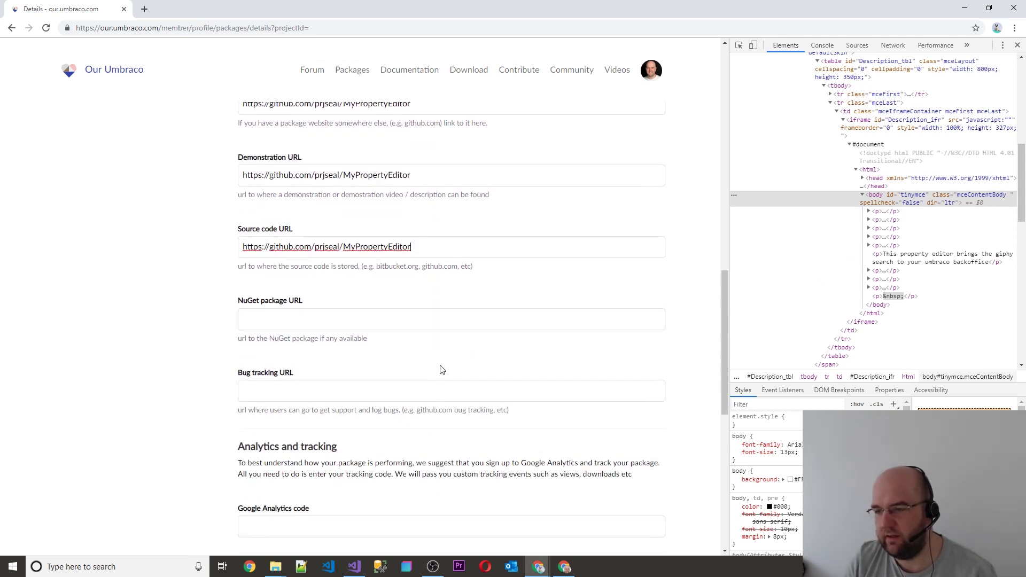
Leave the NuGet, bug tracking and analytics fields blank, mark the package as open for collaboration, and continue to the package files
click(331, 319)
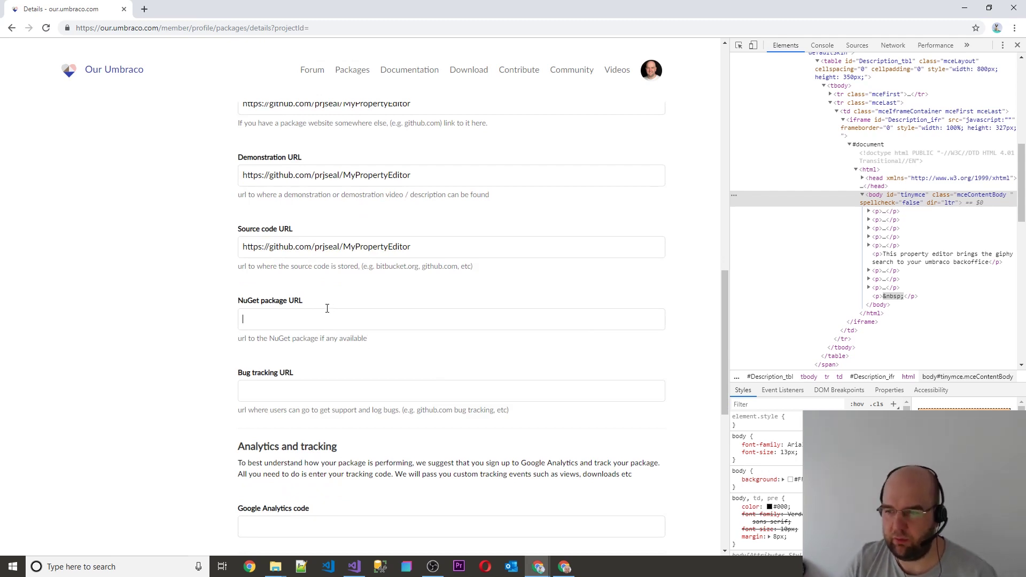
scroll(361, 358, down, 2)
click(333, 290)
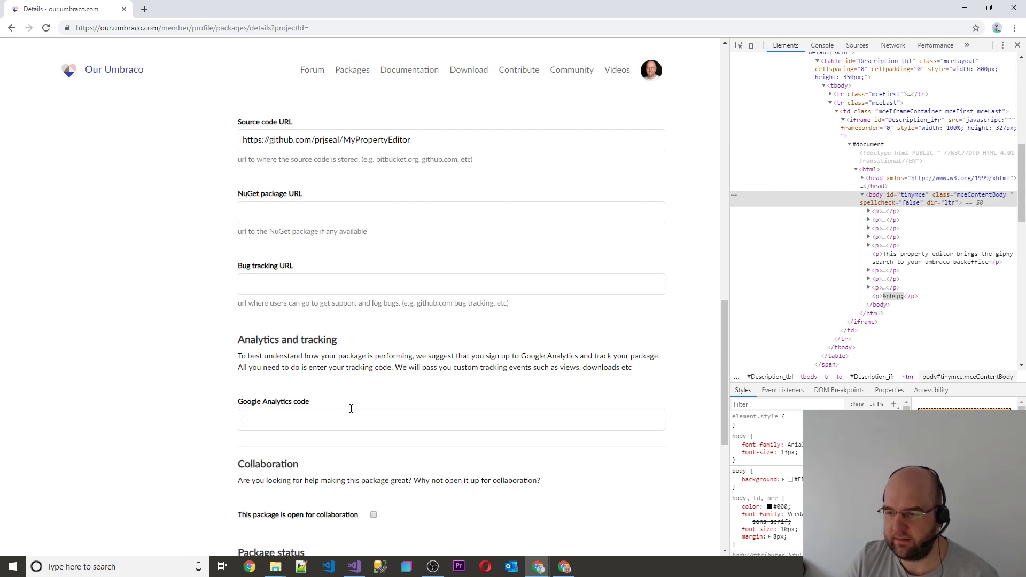
scroll(347, 410, down, 4)
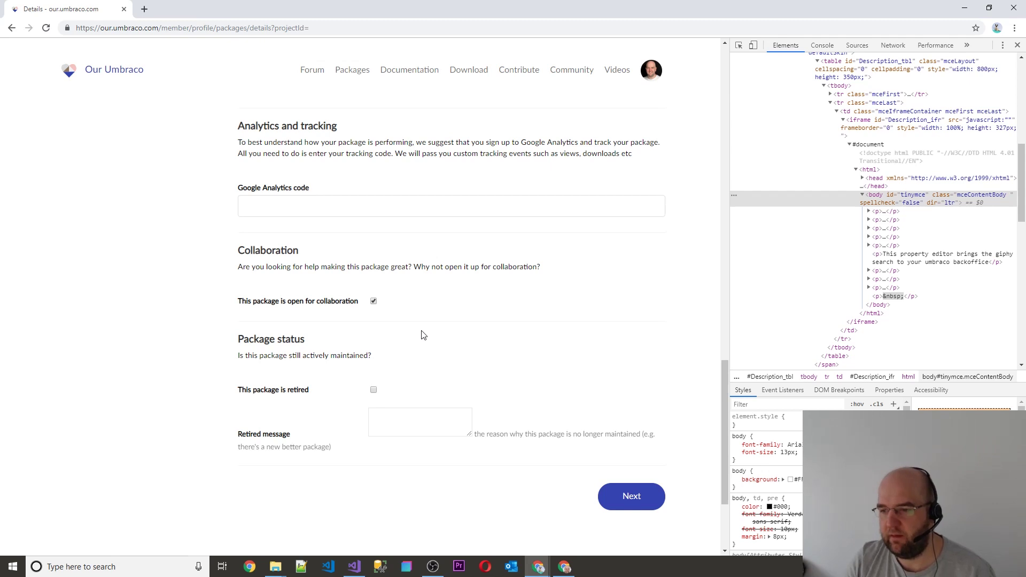
scroll(591, 394, down, 2)
click(632, 395)
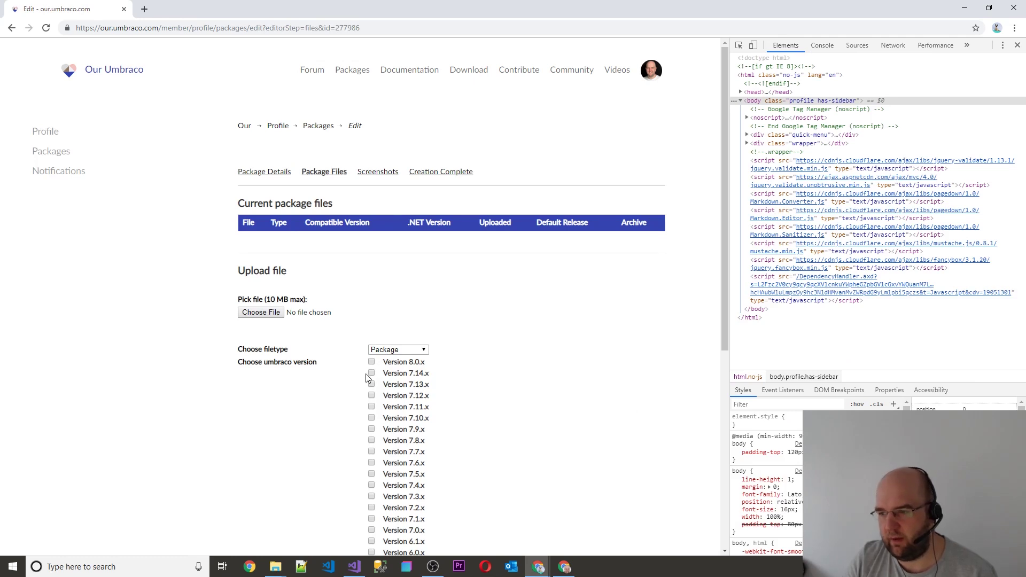
Mark the upload as a Package for Umbraco version 8.0.x and choose My_Property_Editor_1.0.0.zip from Downloads as its file
click(425, 350)
click(434, 351)
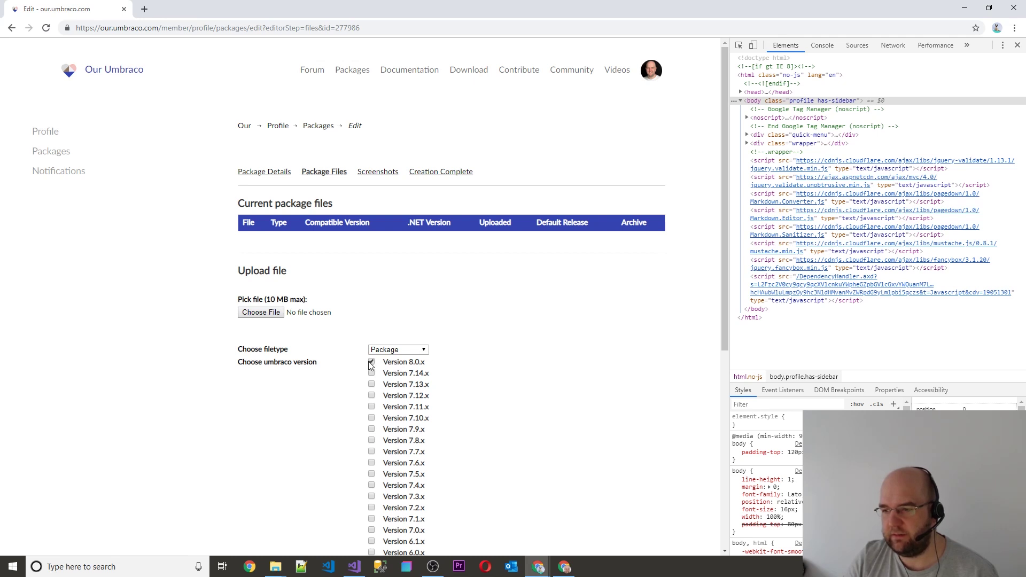
click(266, 313)
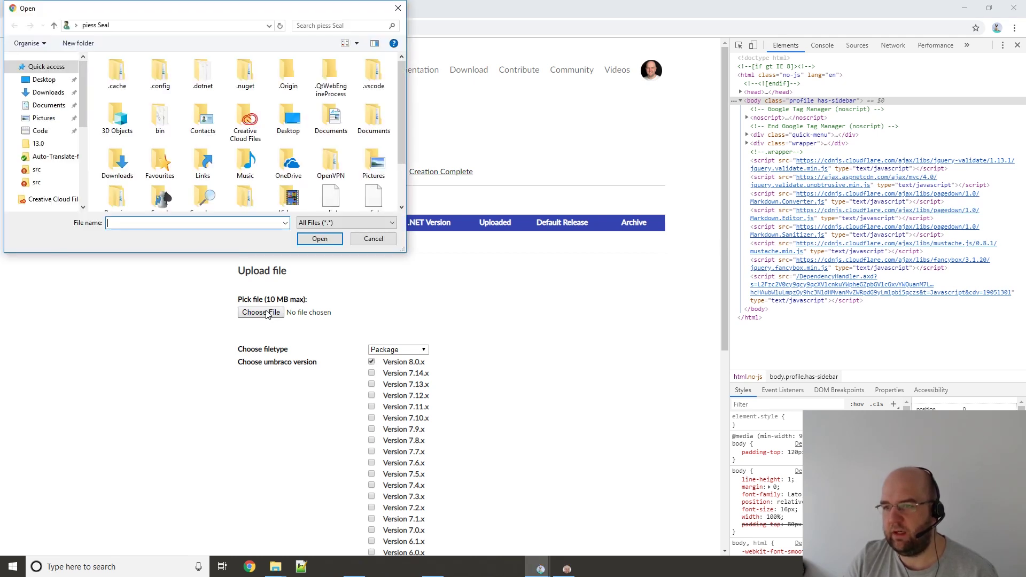
click(53, 95)
double_click(196, 92)
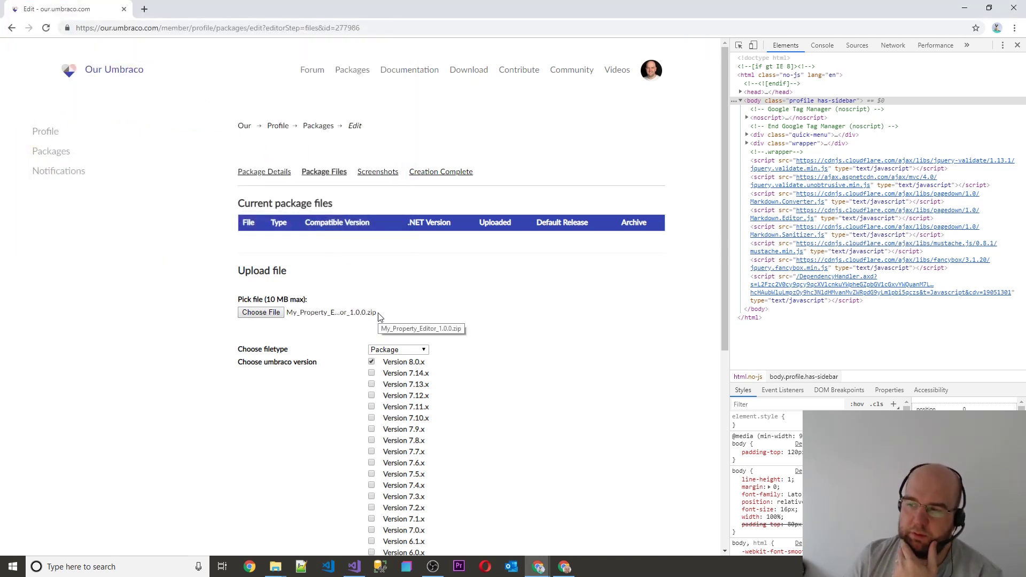
Set the supported .NET runtime to 4.7.2 and save the package file
scroll(419, 321, down, 4)
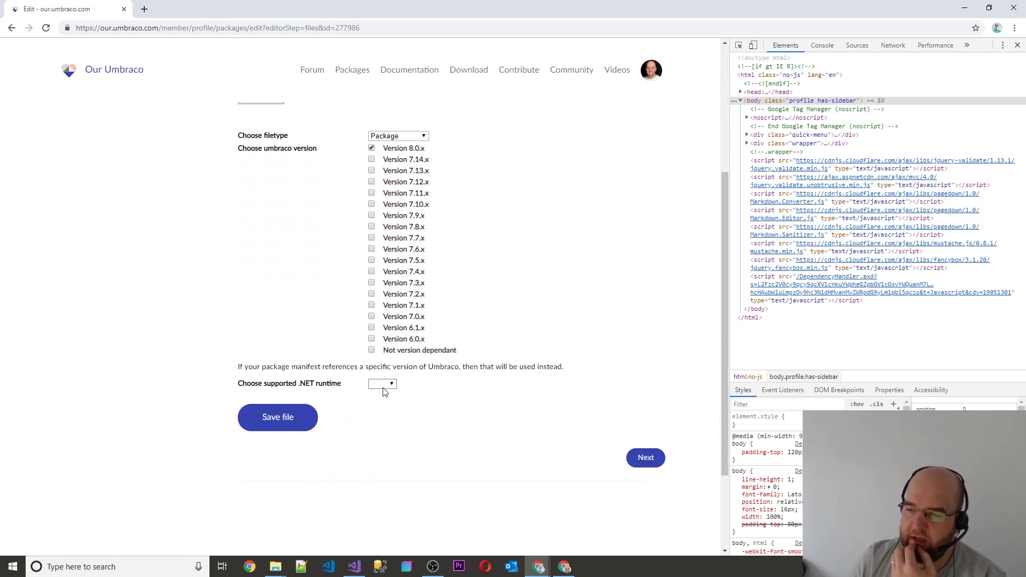
click(389, 385)
click(388, 503)
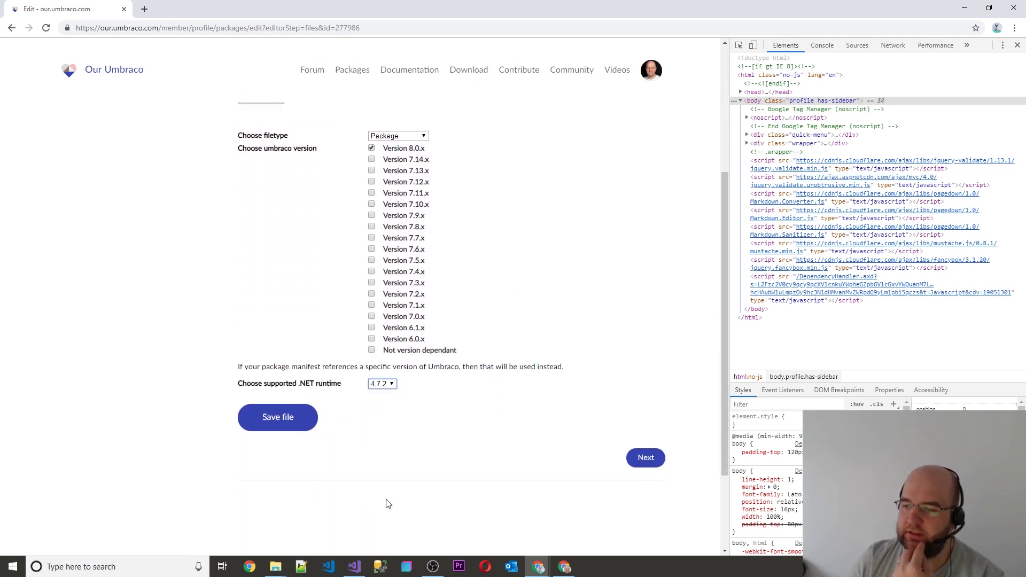
click(464, 402)
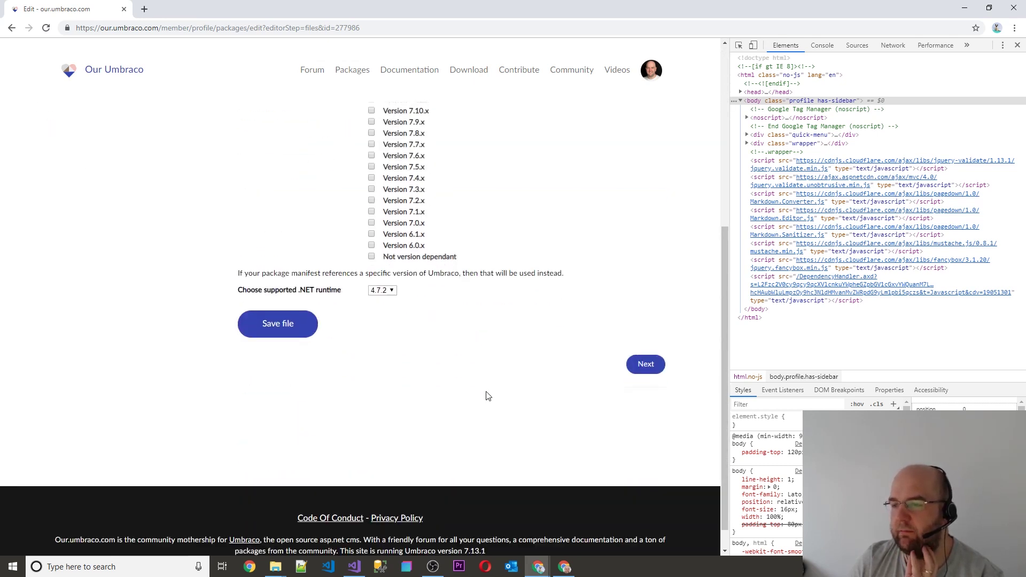
scroll(488, 395, up, 2)
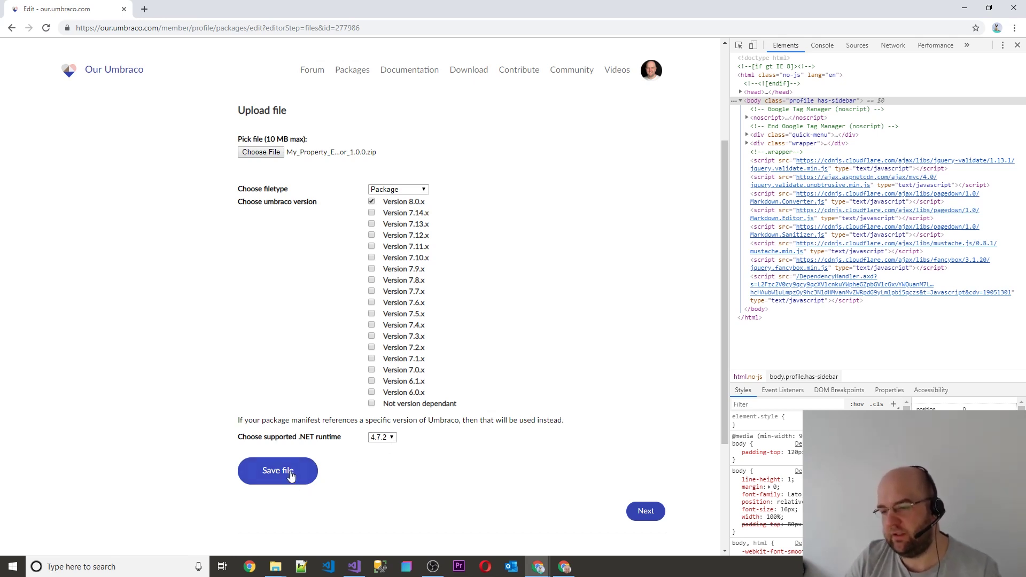
click(273, 471)
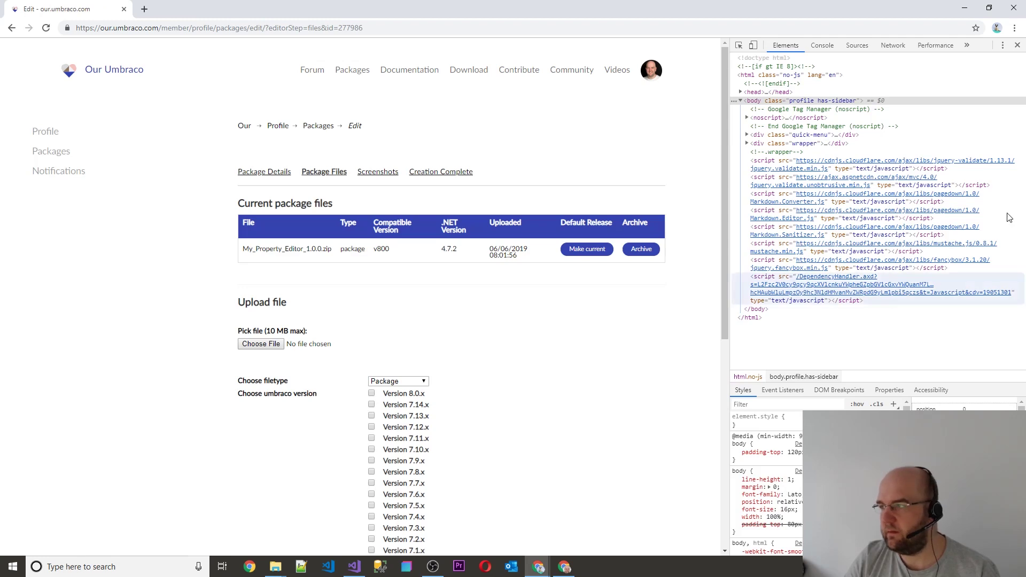
Close the developer tools, make the uploaded package file the current default release, and continue to the screenshots stage
click(1017, 45)
scroll(528, 185, down, 2)
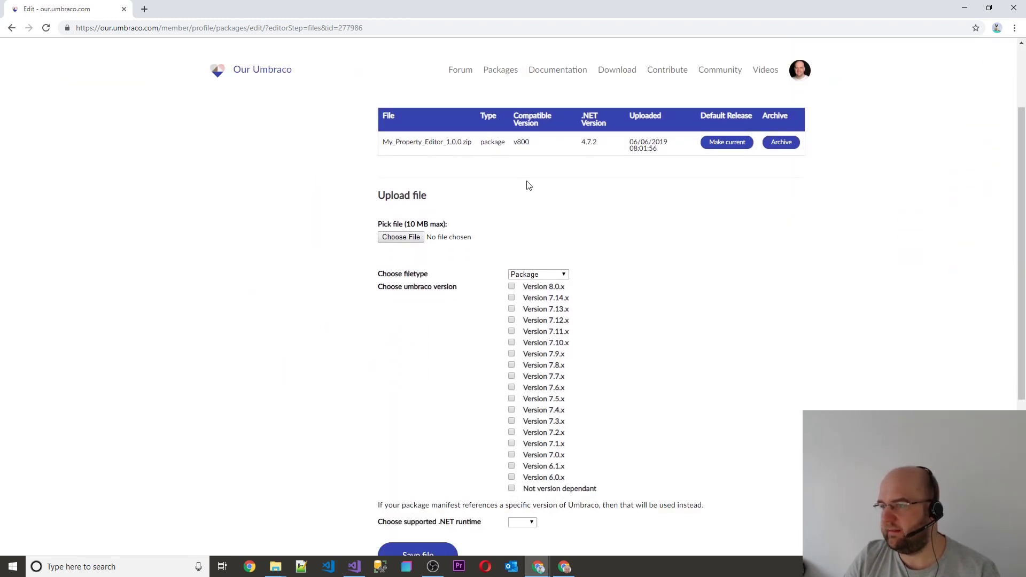
scroll(721, 187, up, 2)
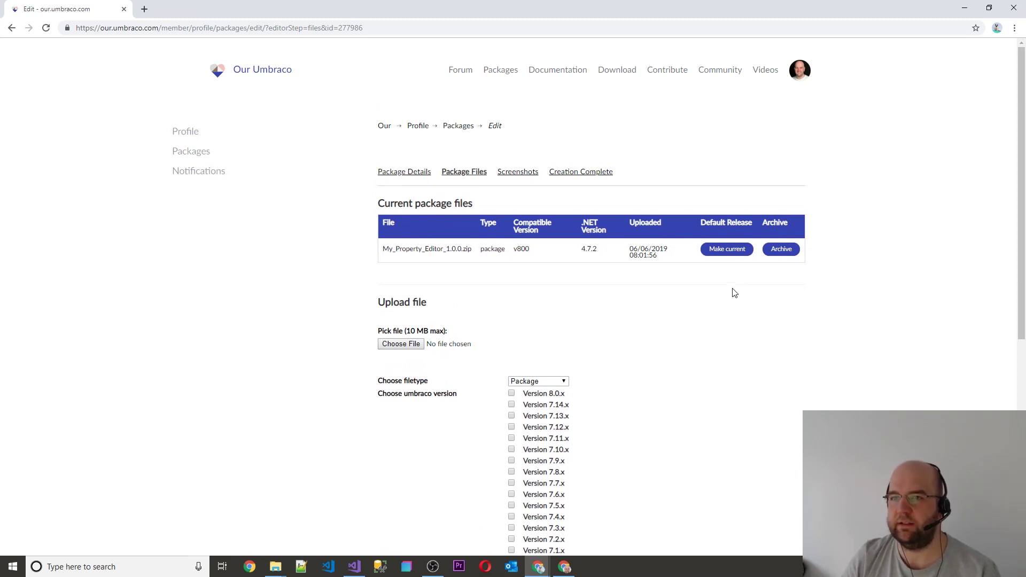
scroll(630, 301, down, 1)
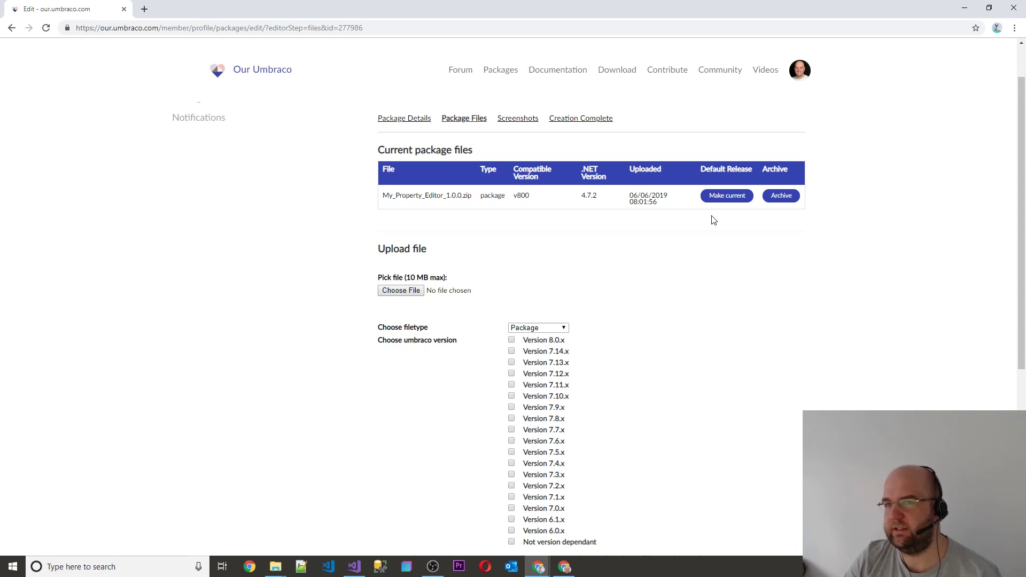
click(726, 196)
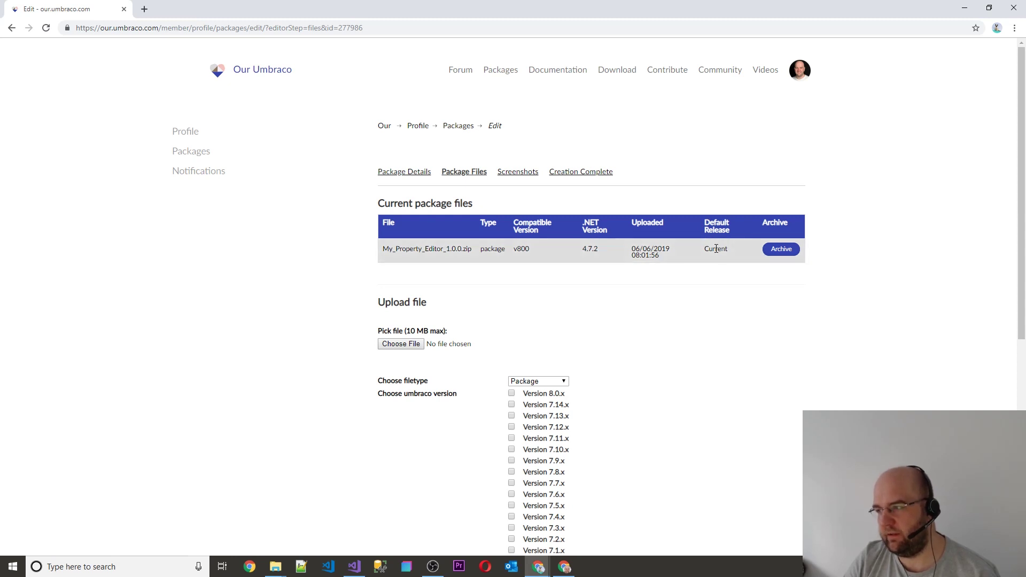
scroll(701, 231, down, 3)
scroll(674, 163, up, 1)
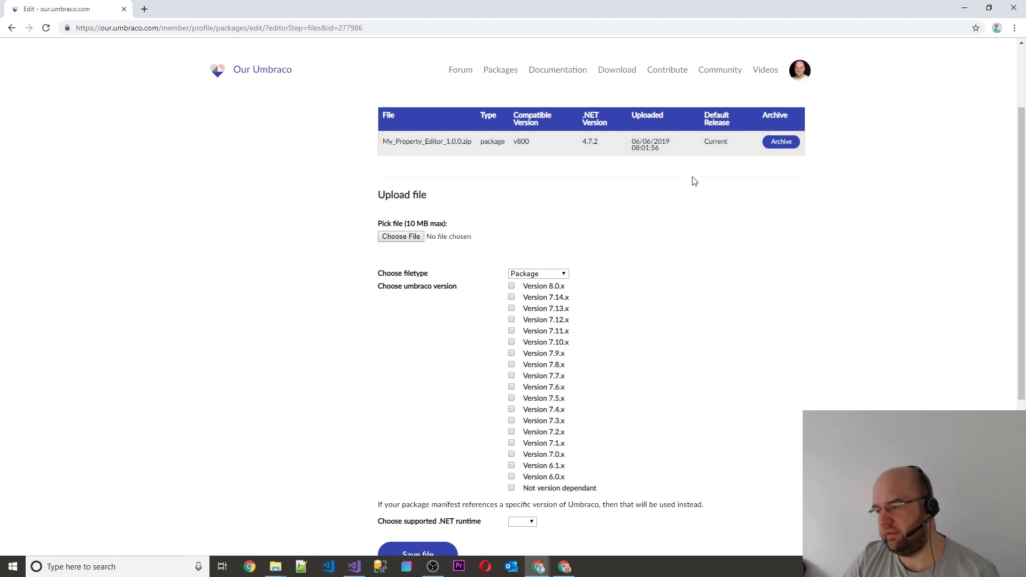
scroll(697, 198, down, 4)
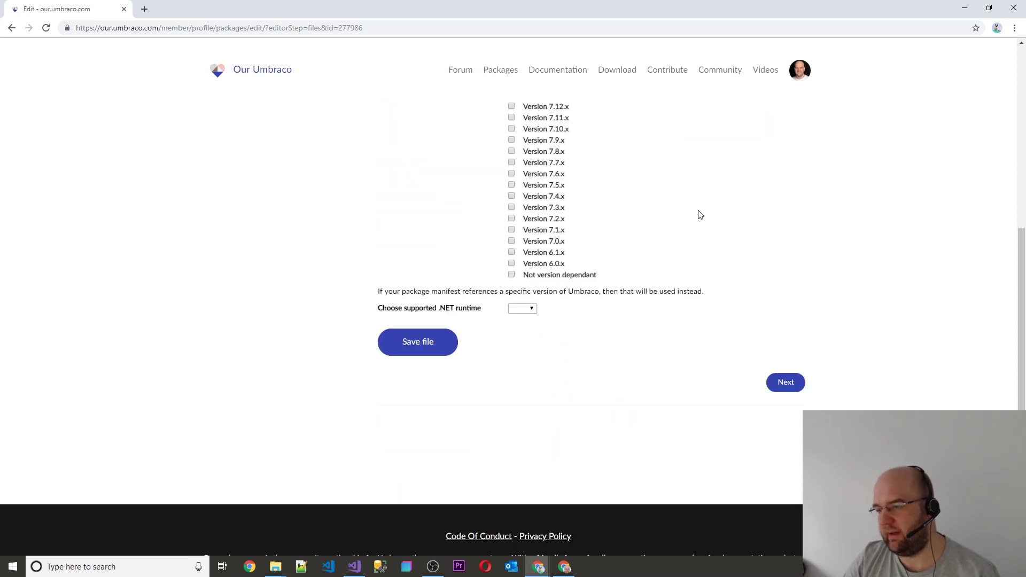
click(787, 384)
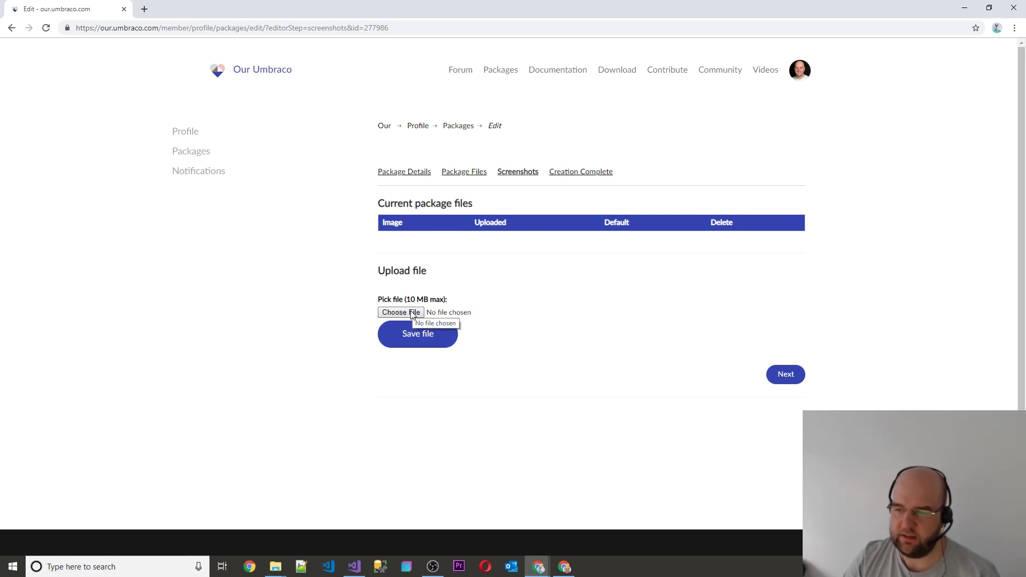
Save the logo image from the other browser window to Downloads as logo.png and return to the screenshots page
key(alt+Tab)
click(574, 9)
click(441, 11)
click(340, 7)
right_click(482, 205)
click(517, 224)
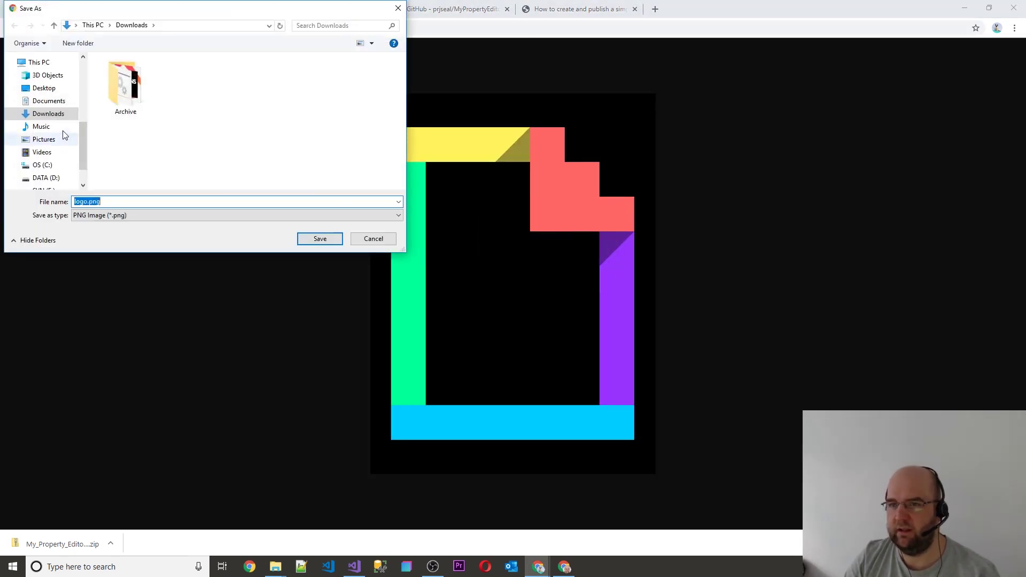
click(320, 240)
key(alt+Tab)
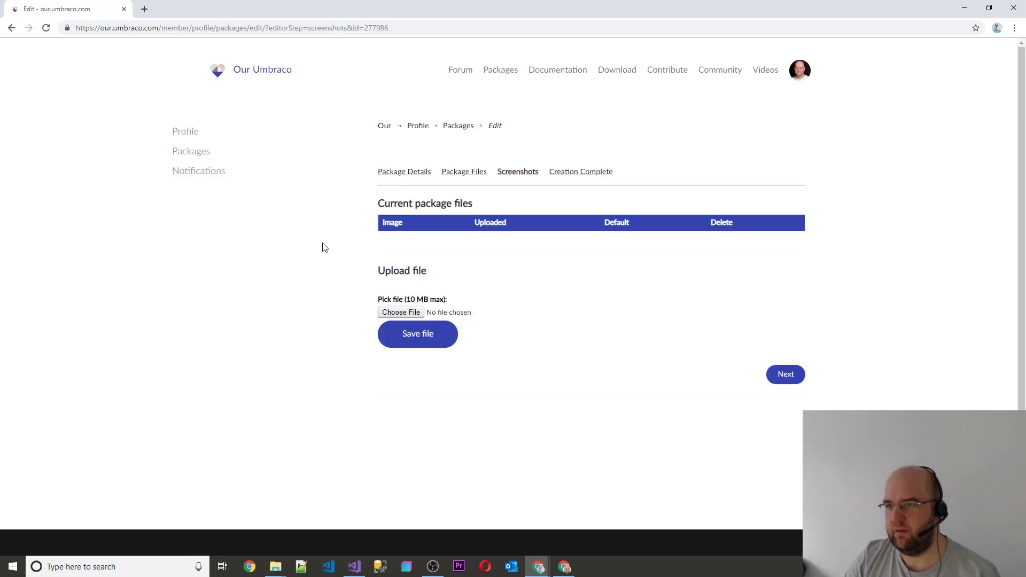
Upload logo.png as a package screenshot and make it the current default image
click(401, 312)
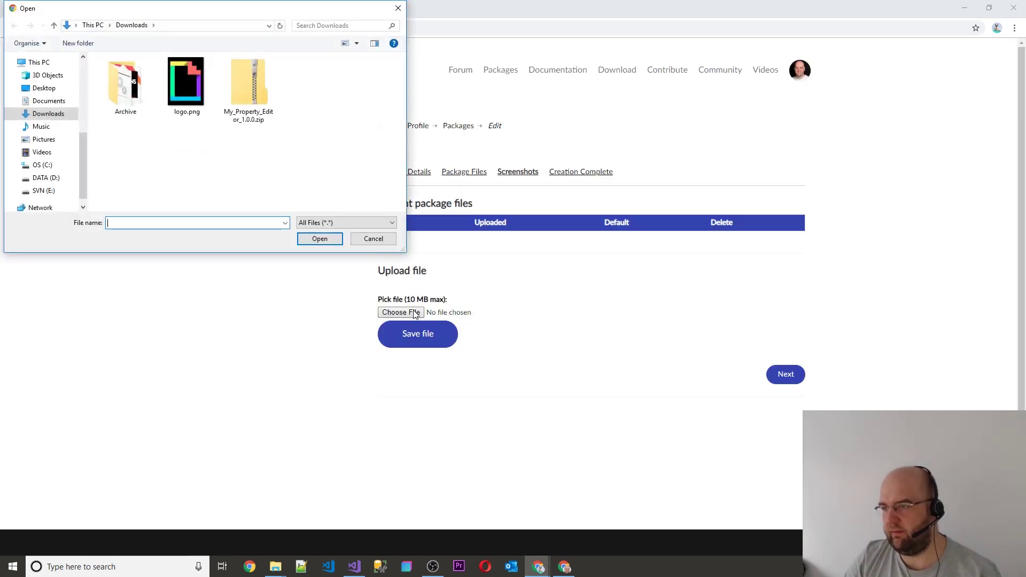
double_click(198, 85)
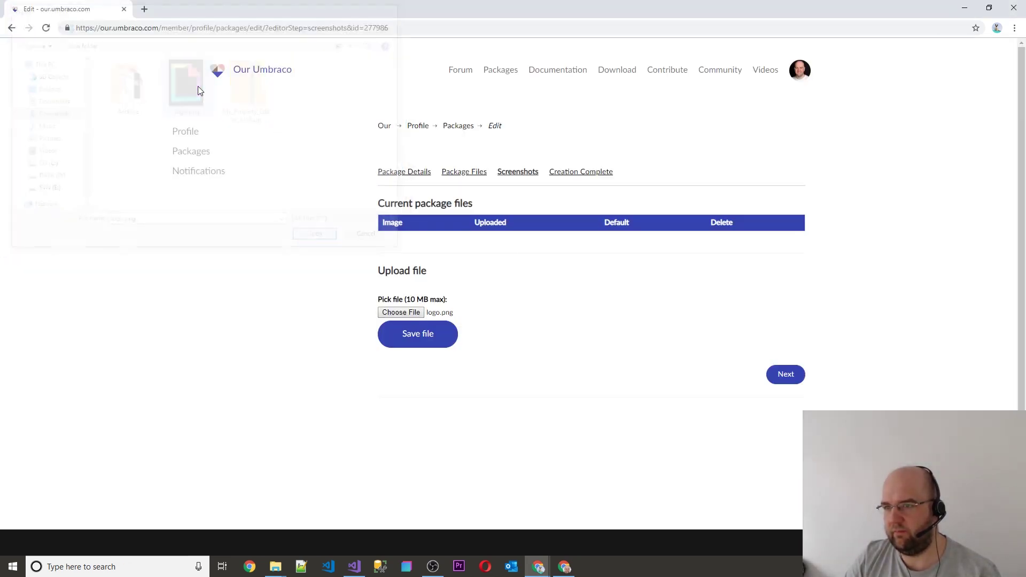
click(421, 335)
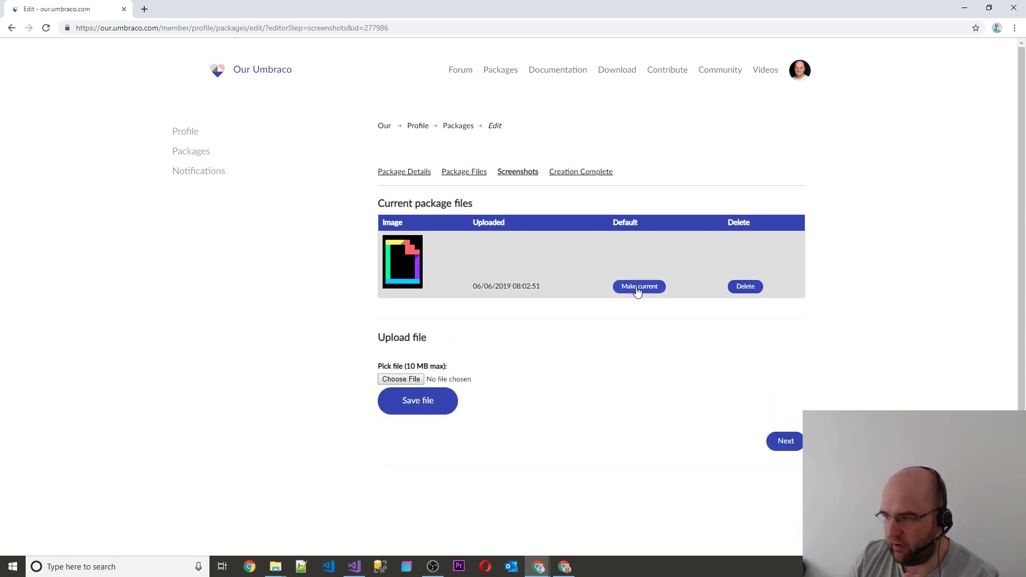
click(638, 287)
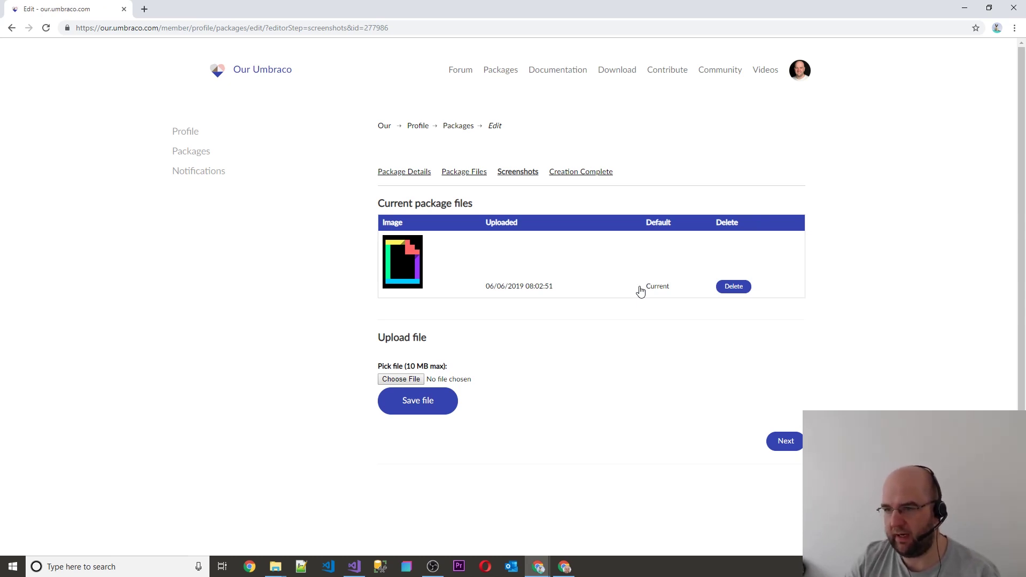
Continue to the completion stage, mark the package as live and save it
click(786, 445)
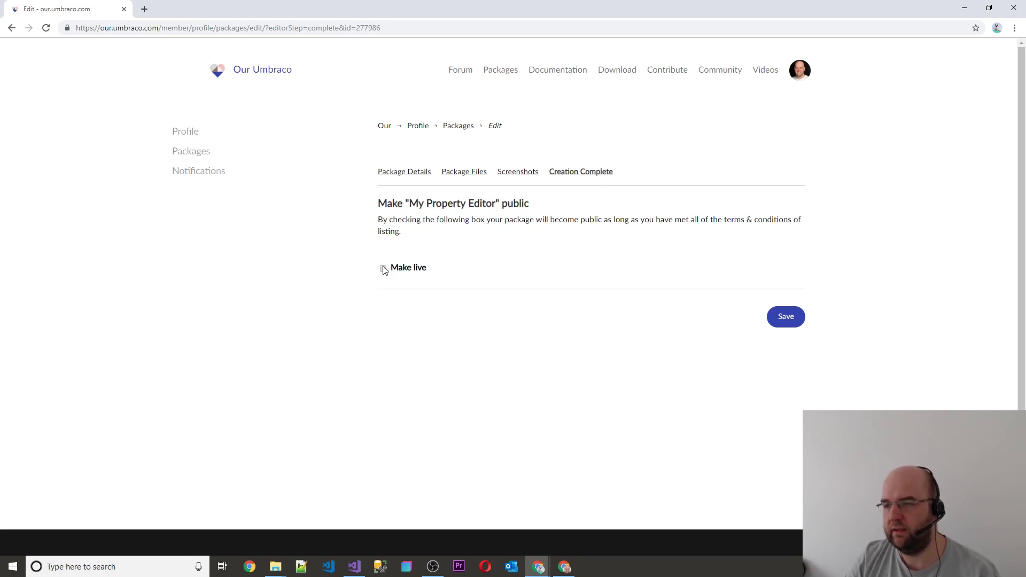
click(787, 319)
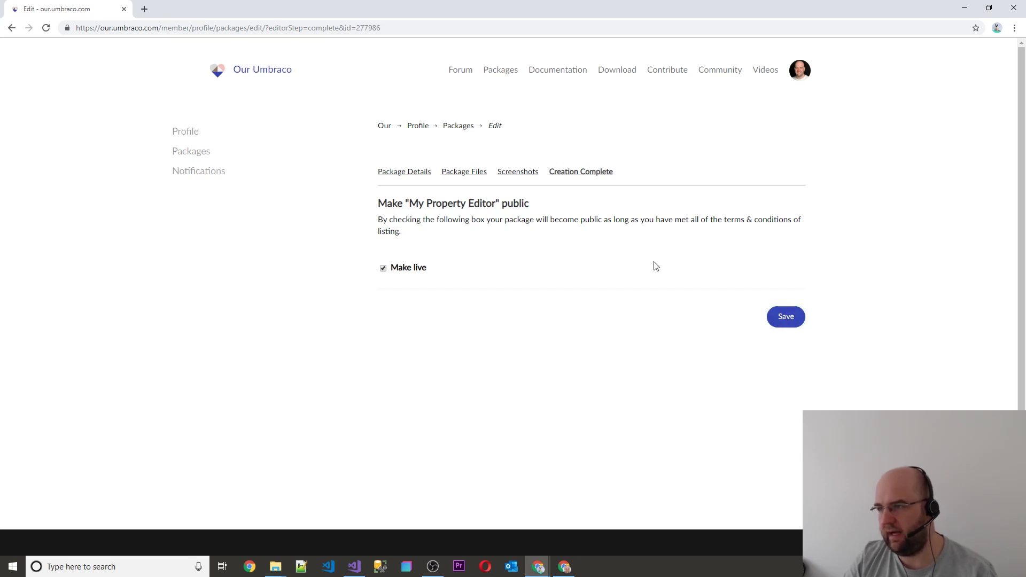
Open the My Property Editor listing on the public packages page and check its description and download release
click(507, 71)
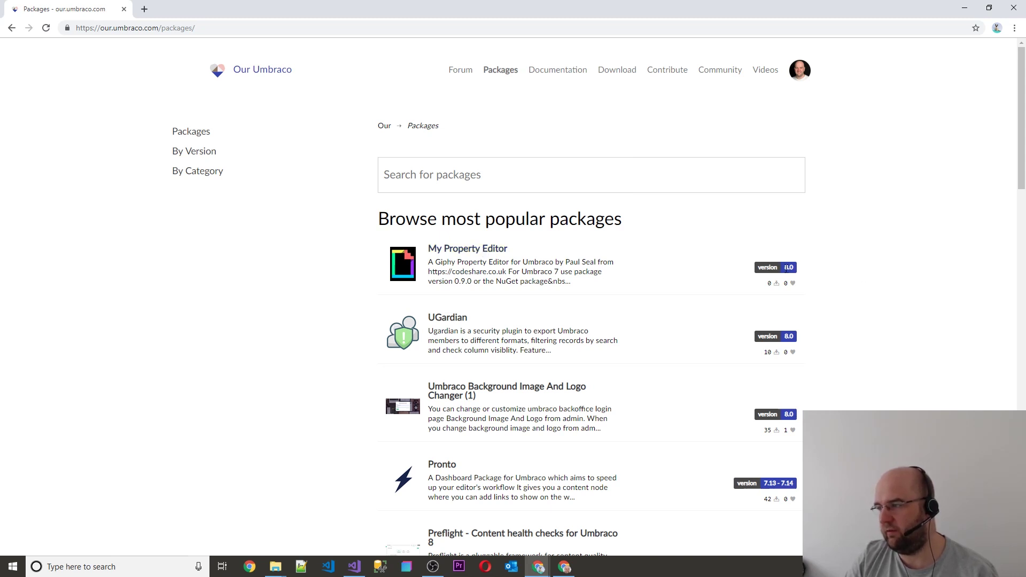
click(458, 258)
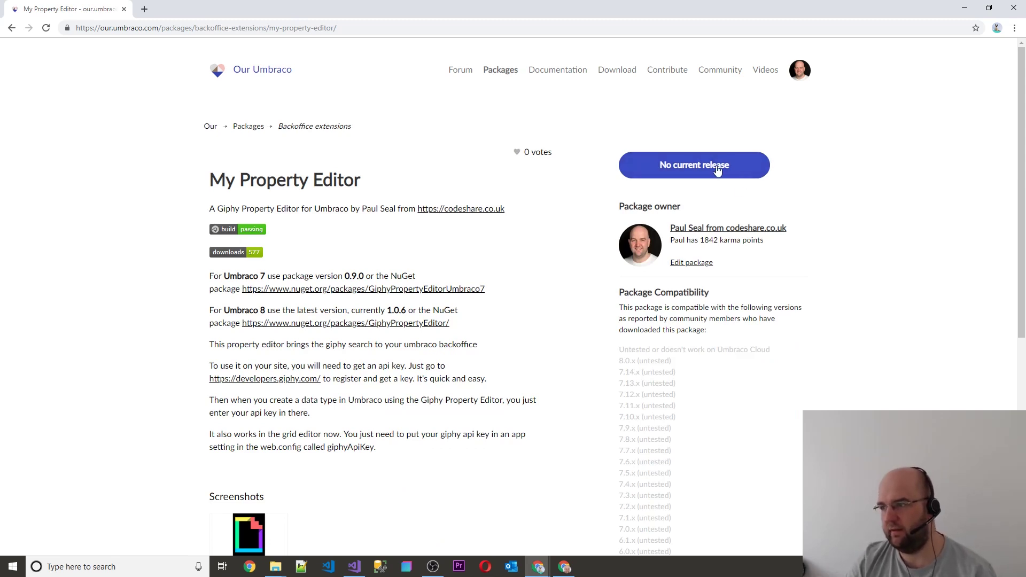
key(alt+Tab)
key(alt+Tab)
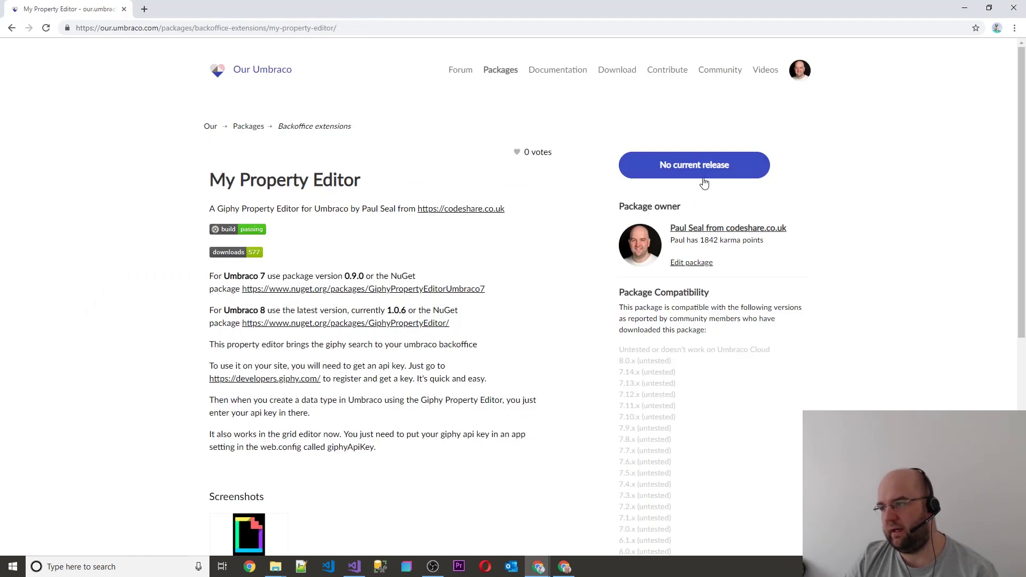
click(799, 75)
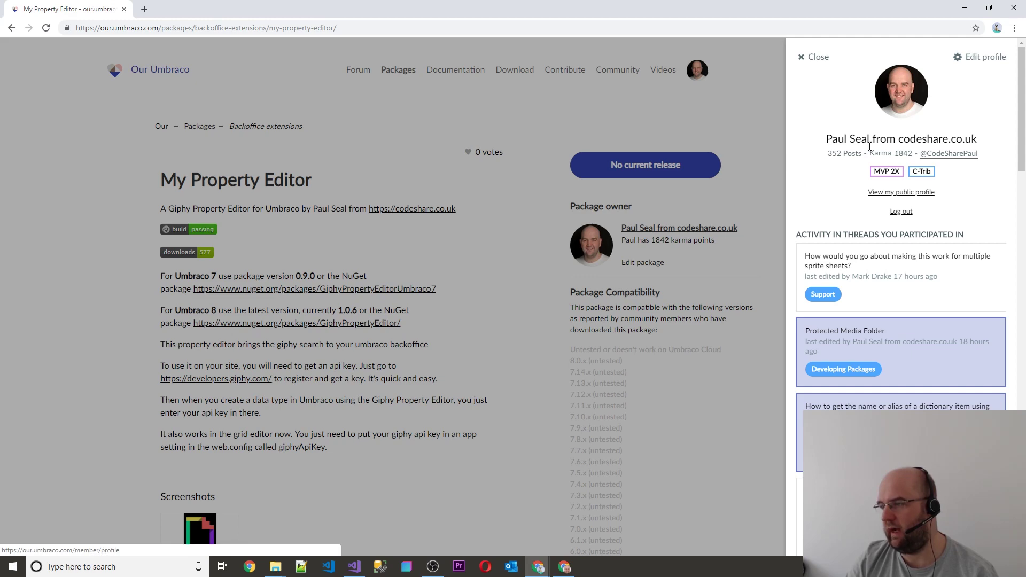
click(767, 192)
Open My Property Editor for editing and check the default release in its package files
click(700, 264)
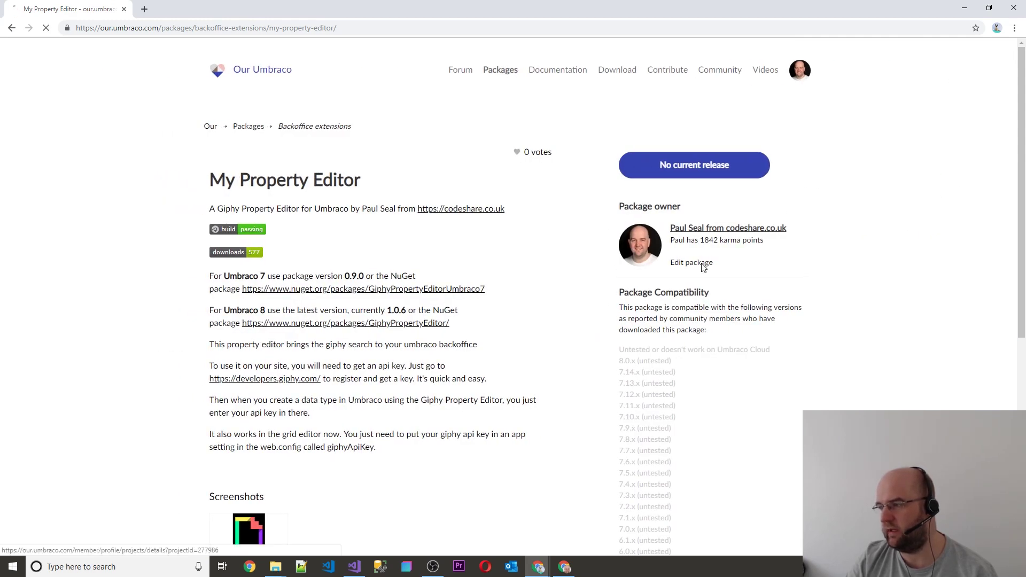
scroll(647, 235, down, 1)
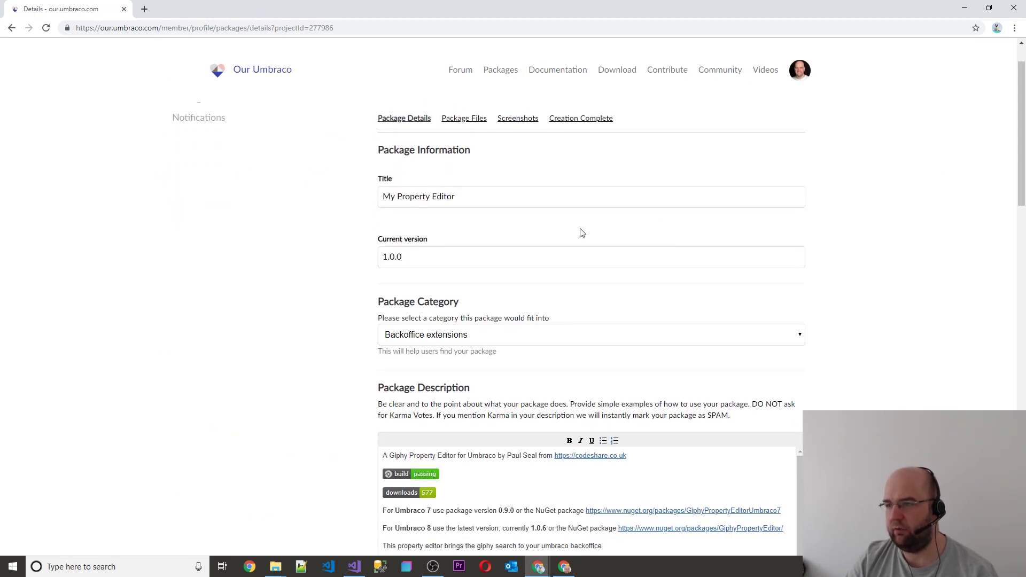
click(475, 120)
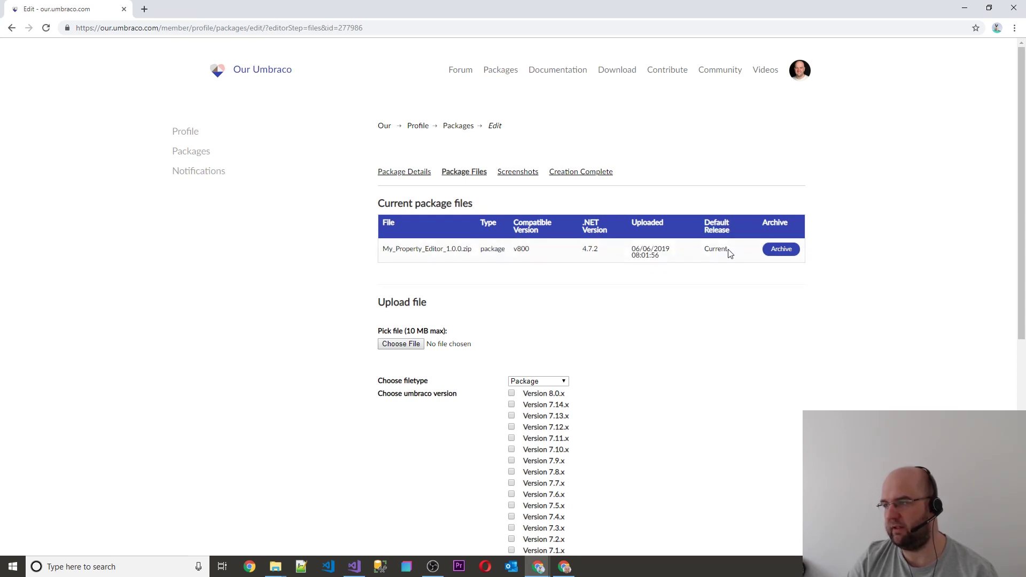
scroll(740, 291, down, 2)
scroll(739, 292, down, 5)
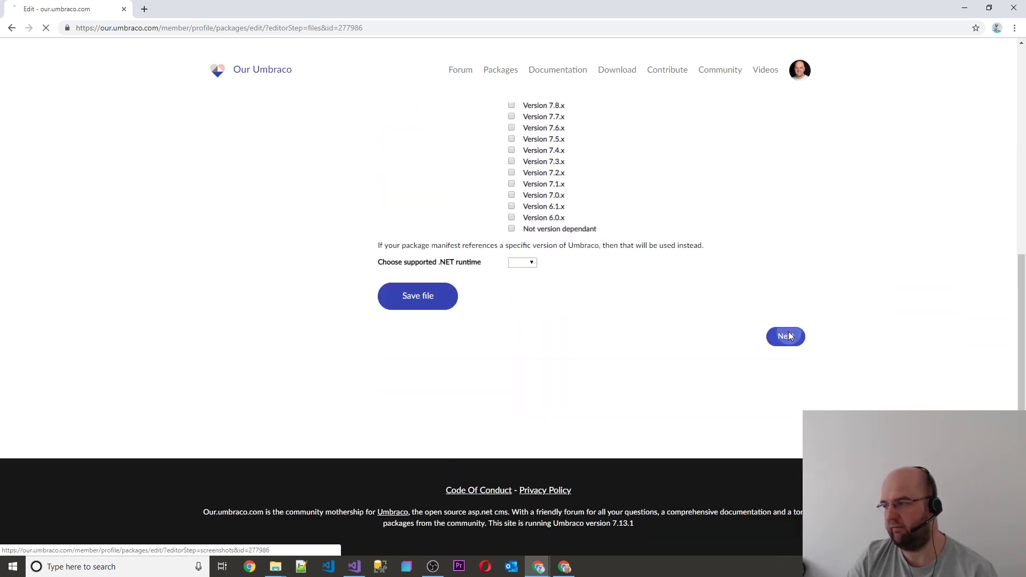
Continue through the remaining stages, save the package as live and reopen its public listing
click(789, 337)
click(785, 441)
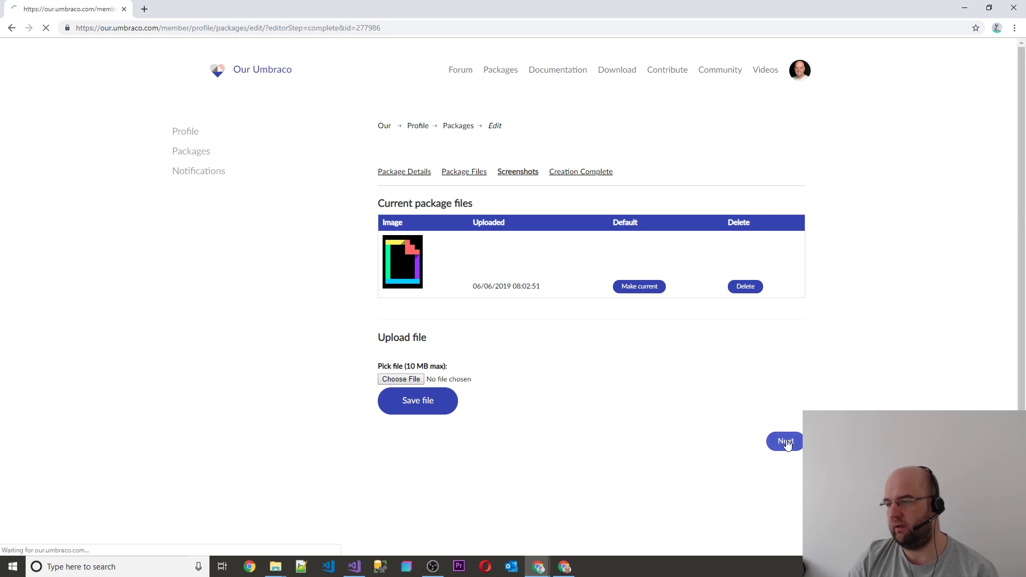
click(785, 318)
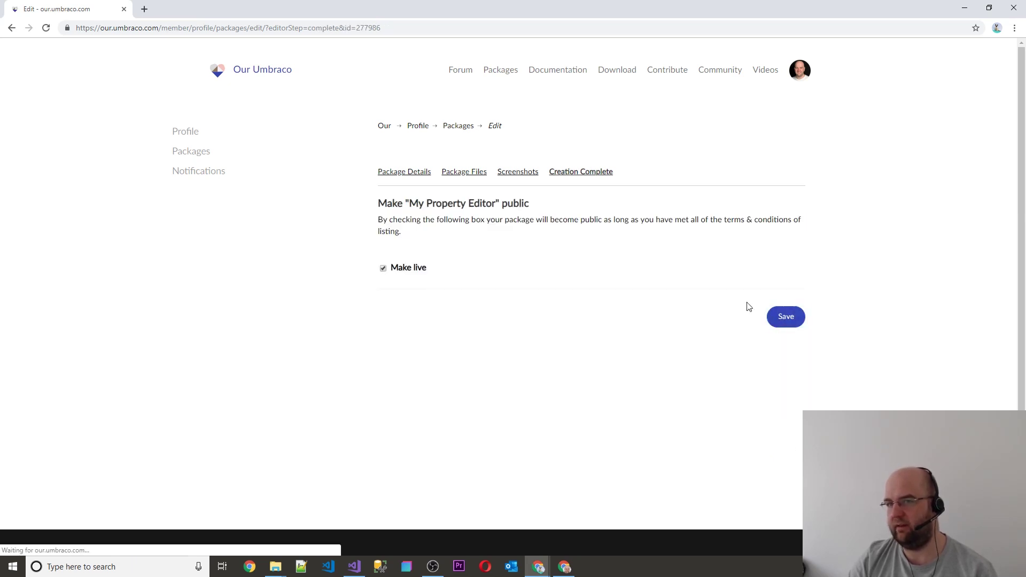
click(500, 70)
click(494, 255)
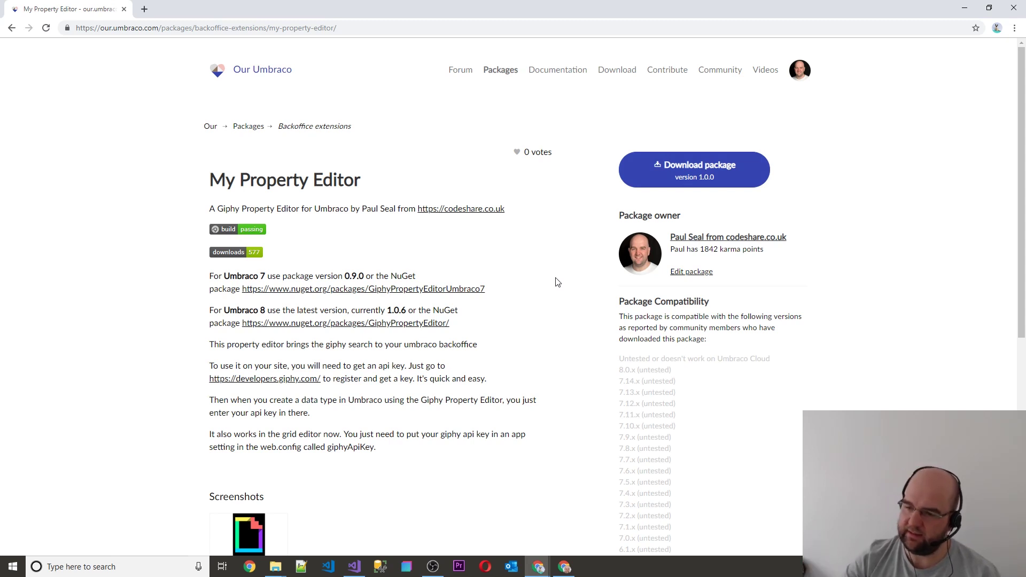
Download version 1.0.0 of the package from its listing and check the zip in the Downloads folder
click(691, 177)
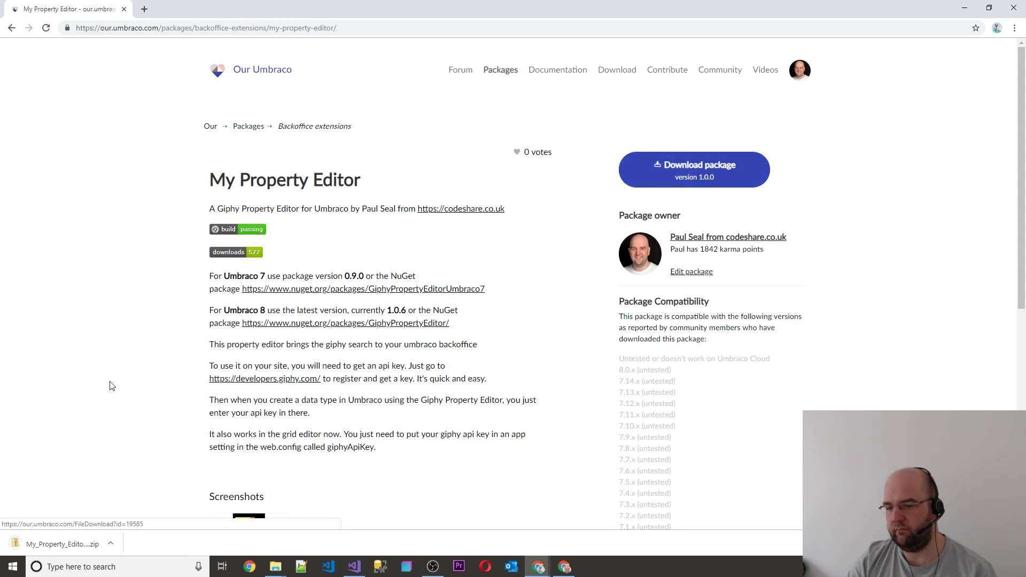
click(111, 544)
click(148, 508)
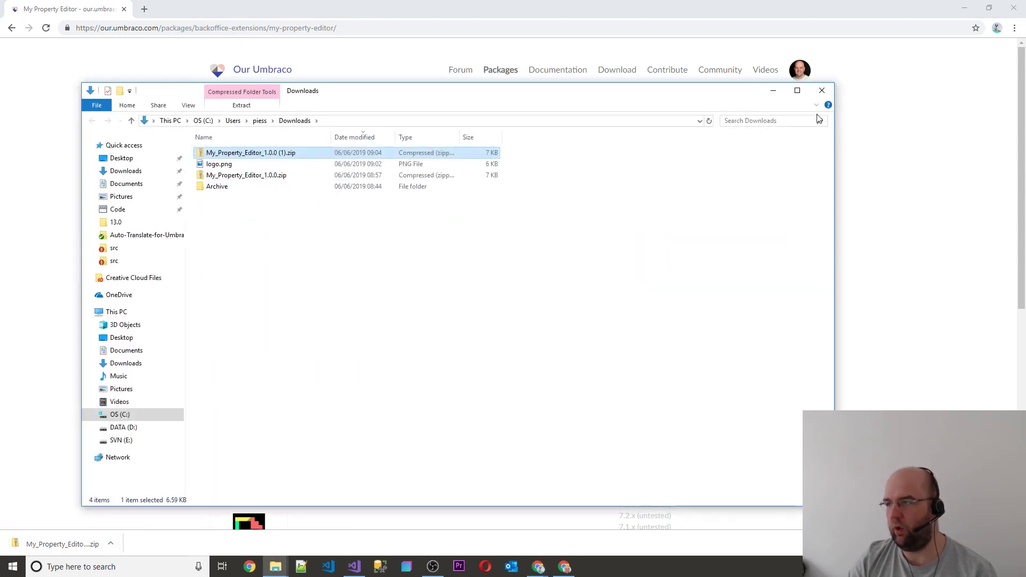
click(772, 90)
Submit a compatibility report marking the package as "It works!" on Umbraco 8.0.x
scroll(861, 271, down, 7)
scroll(861, 271, up, 7)
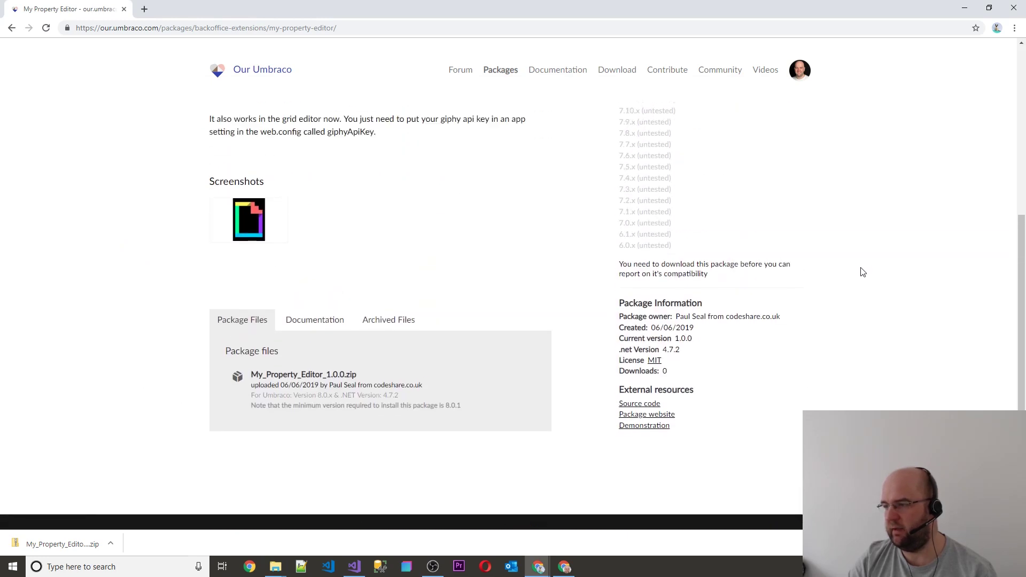
scroll(808, 249, down, 3)
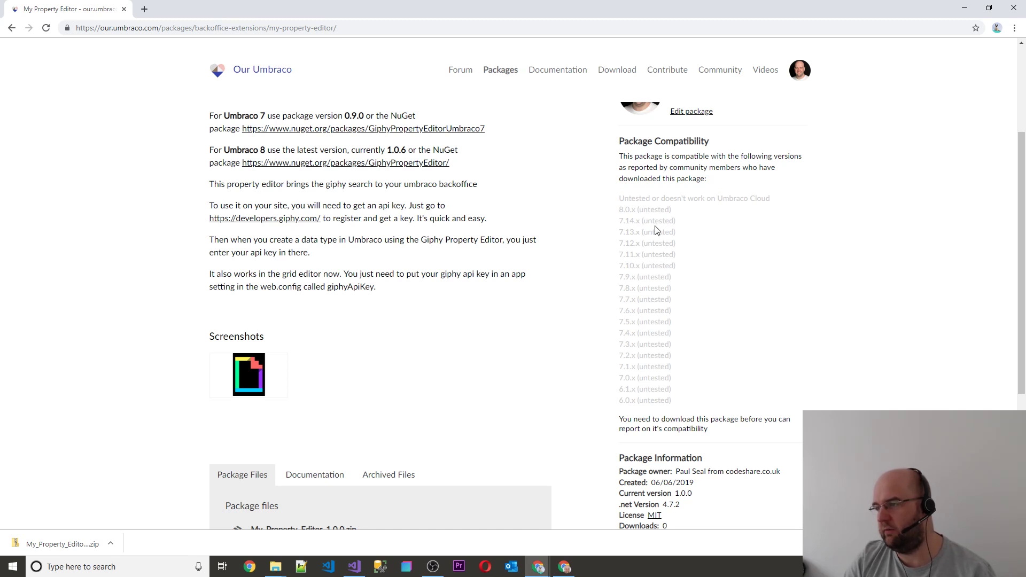
scroll(702, 409, up, 3)
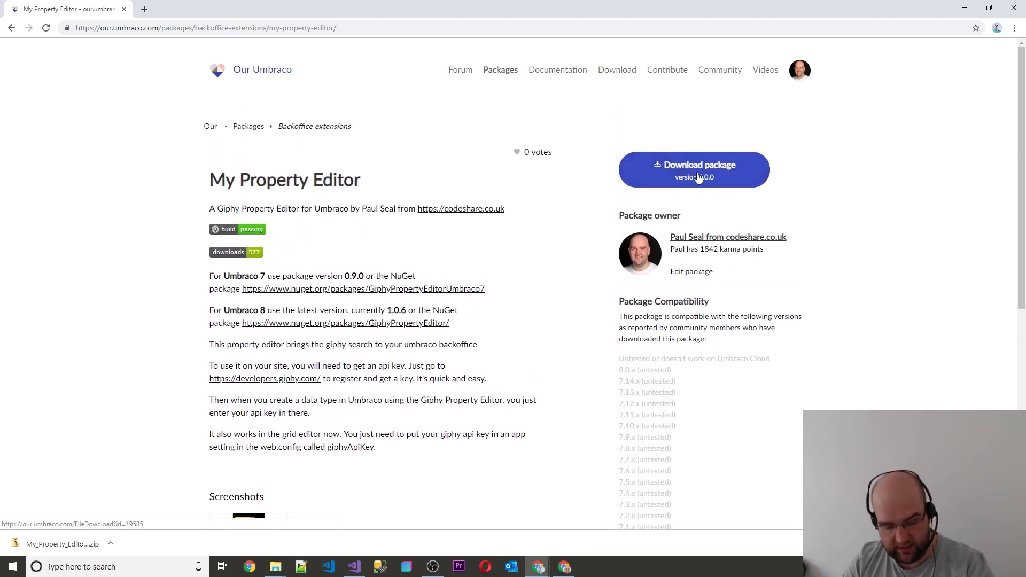
scroll(722, 225, down, 6)
click(665, 262)
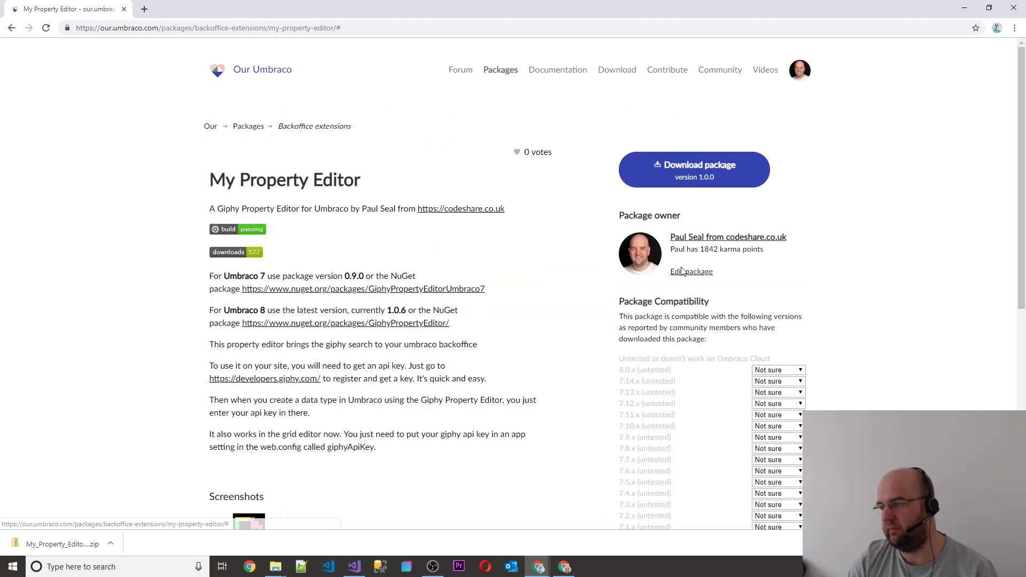
click(800, 370)
click(799, 392)
scroll(662, 419, down, 3)
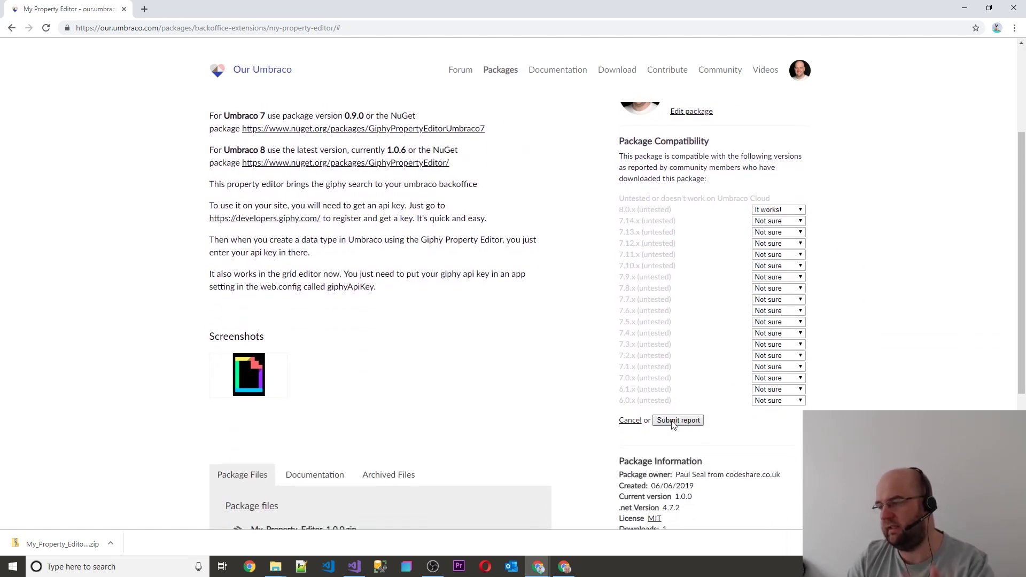
click(675, 422)
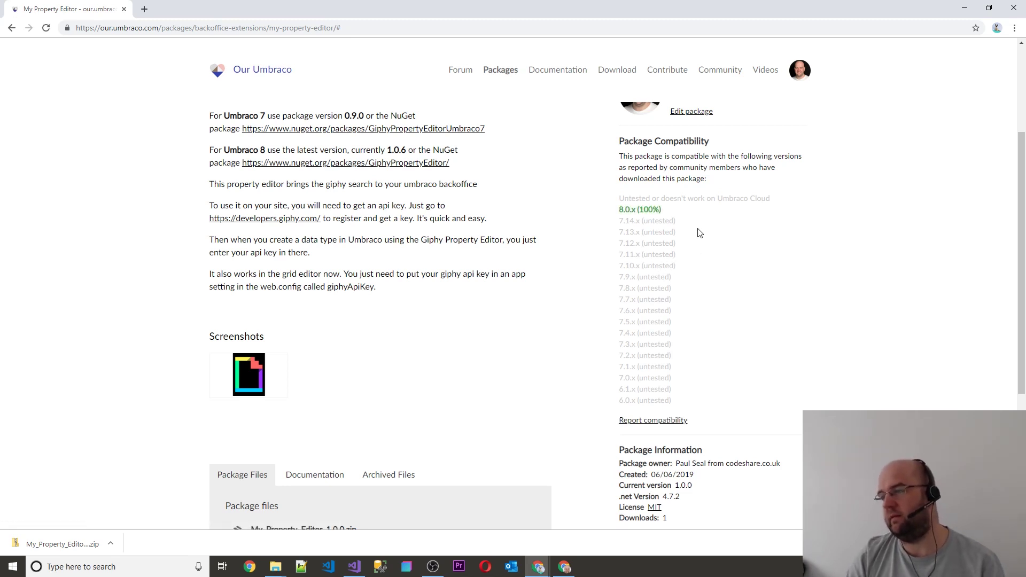
Review the listing's compatibility and package information, and switch to the local Umbraco backoffice in the other browser window
scroll(706, 248, up, 1)
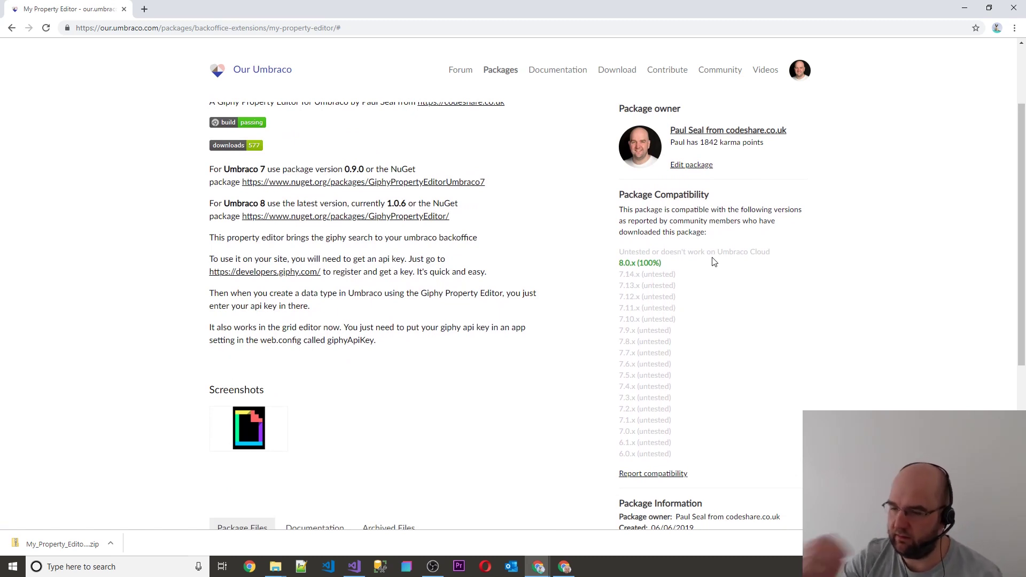
scroll(636, 208, down, 5)
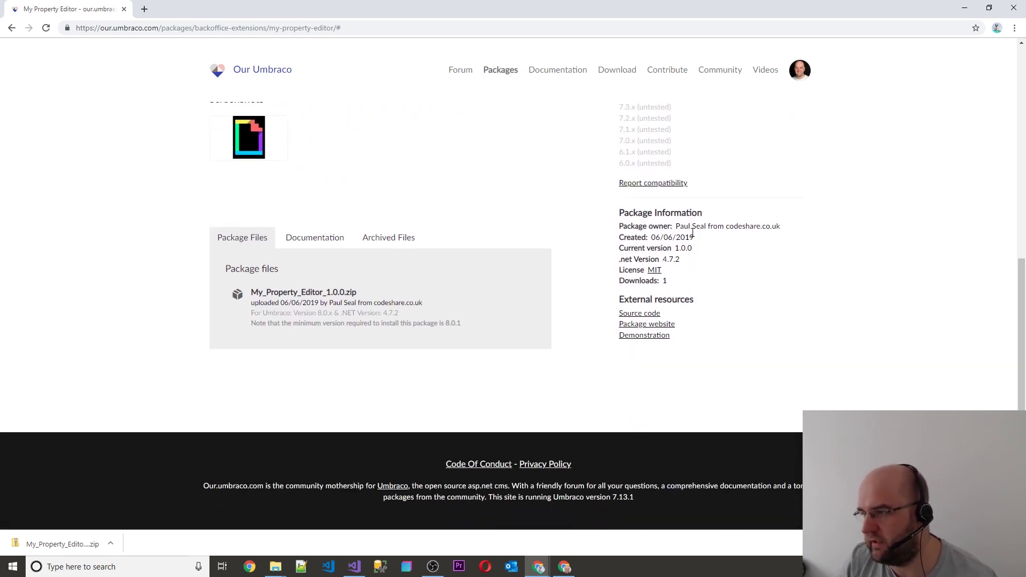
scroll(755, 255, up, 5)
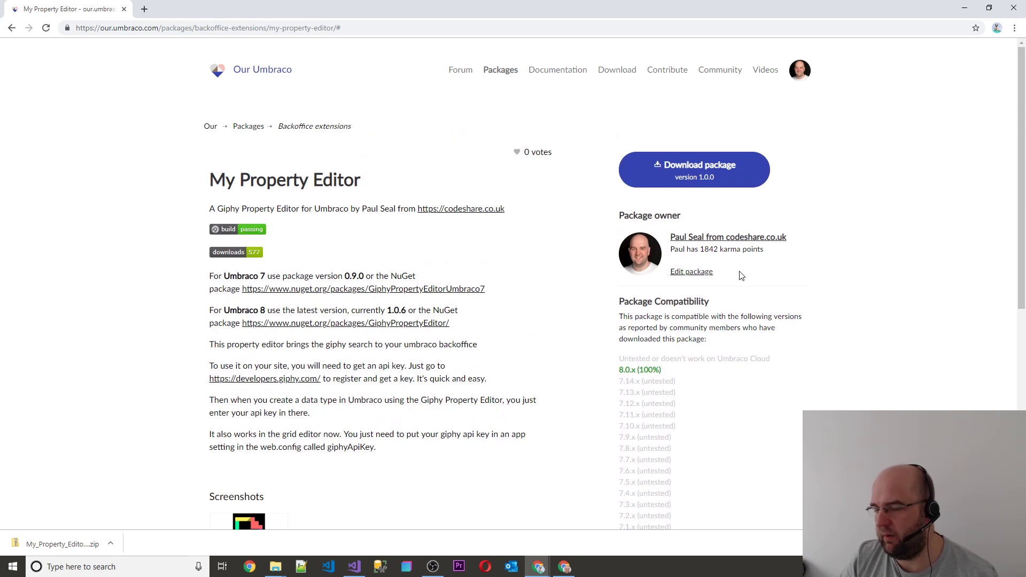
key(alt+Tab)
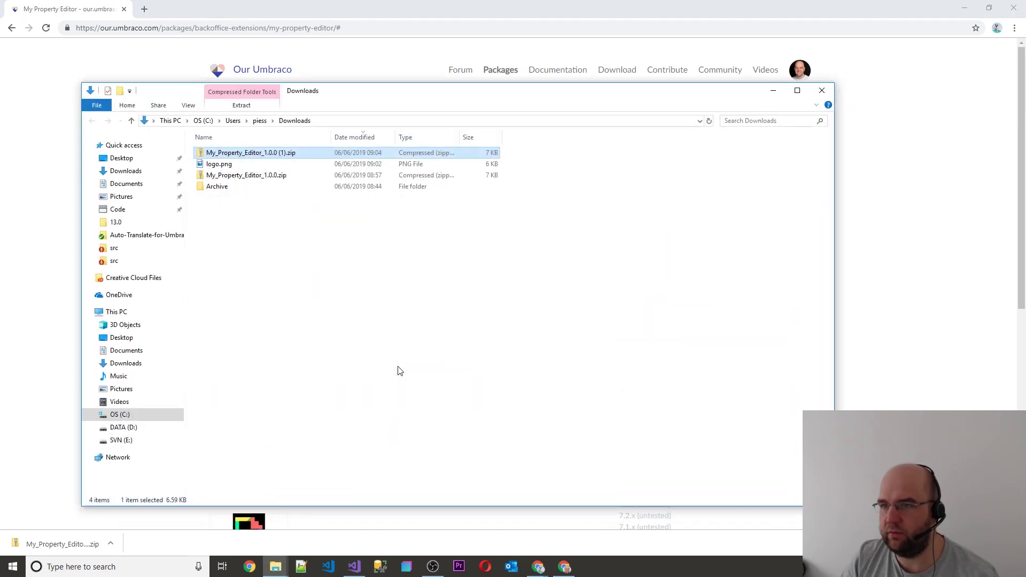
key(alt+Tab)
key(alt+Tab)
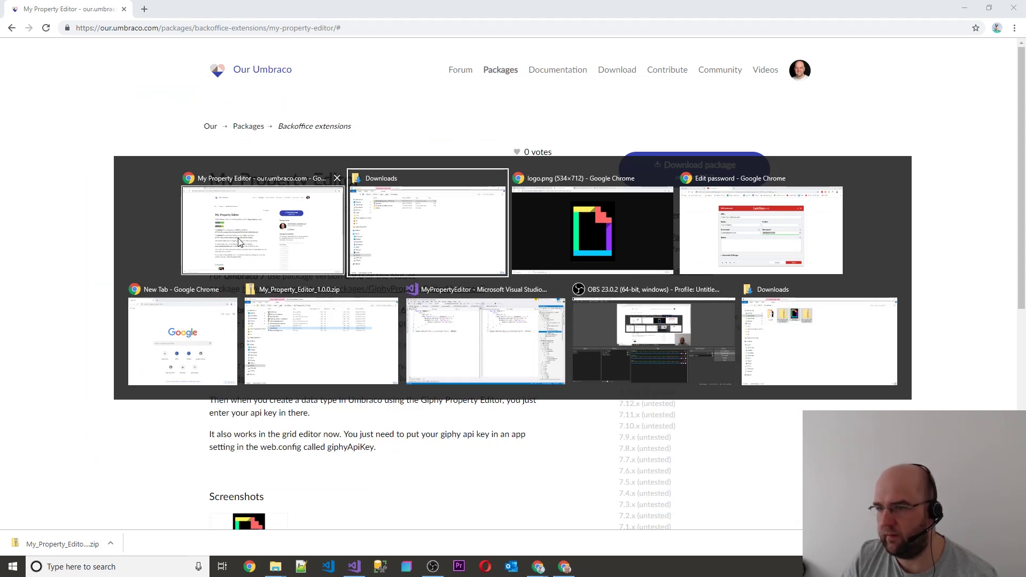
key(Return)
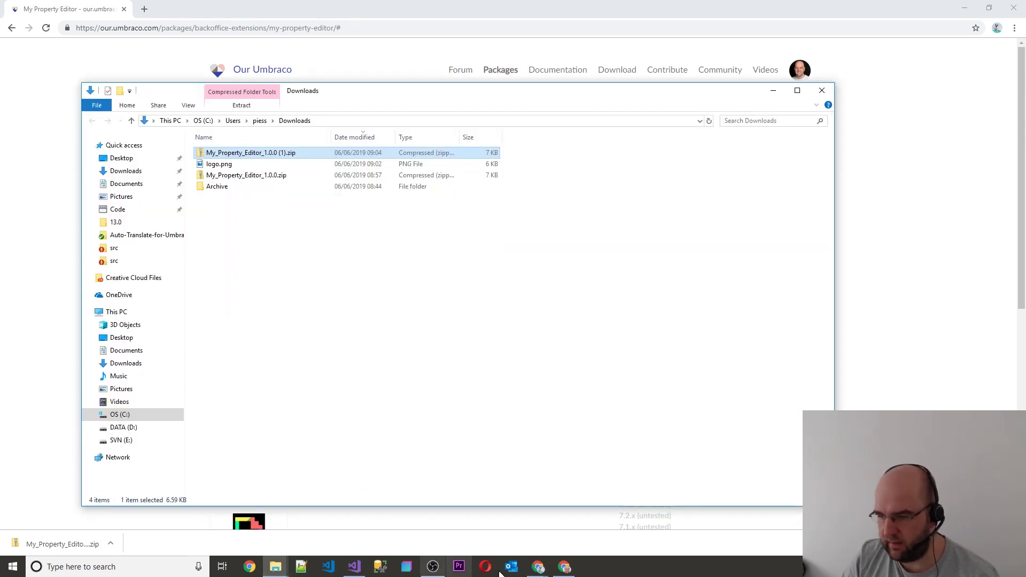
click(538, 566)
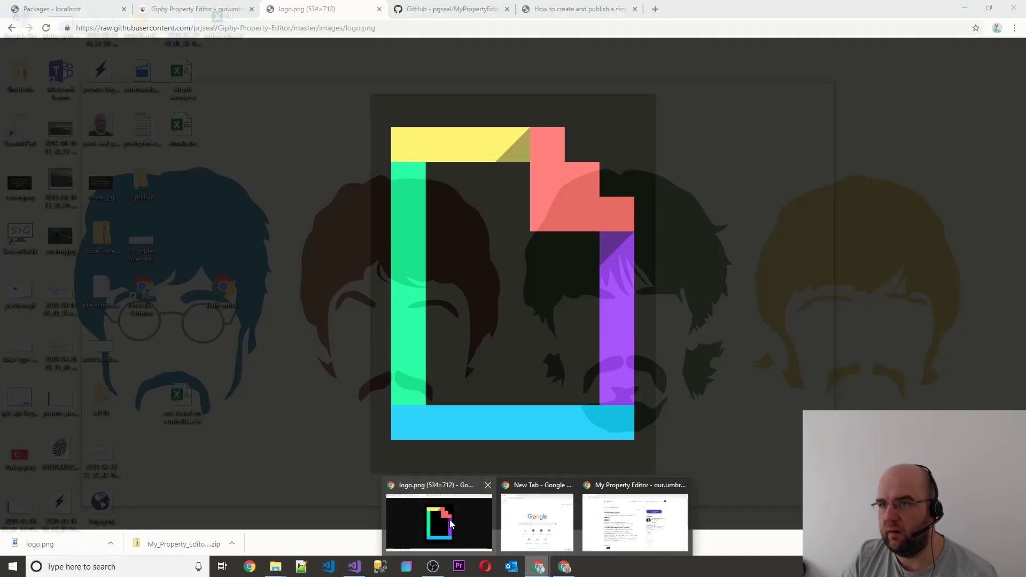
click(450, 520)
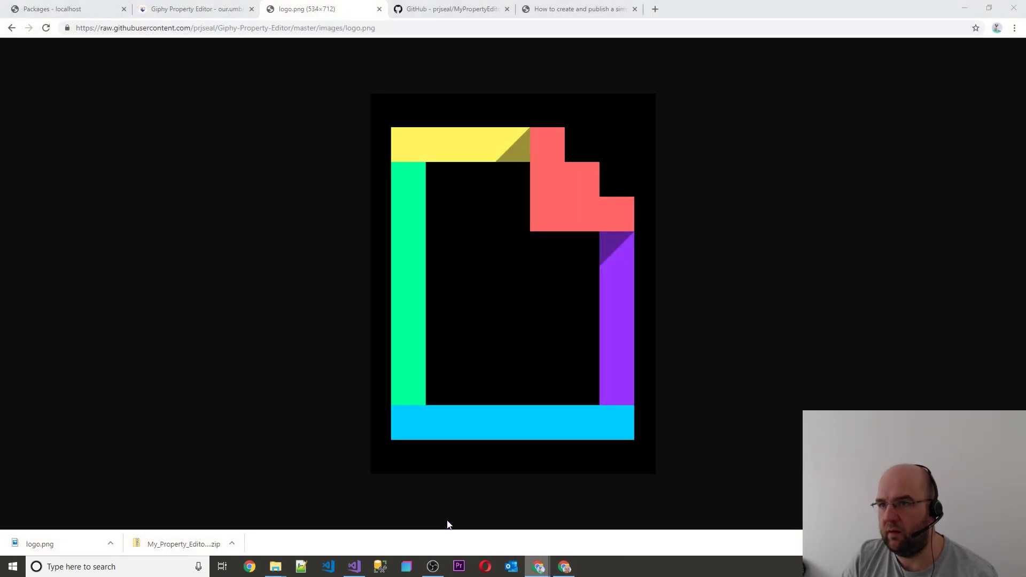
click(95, 12)
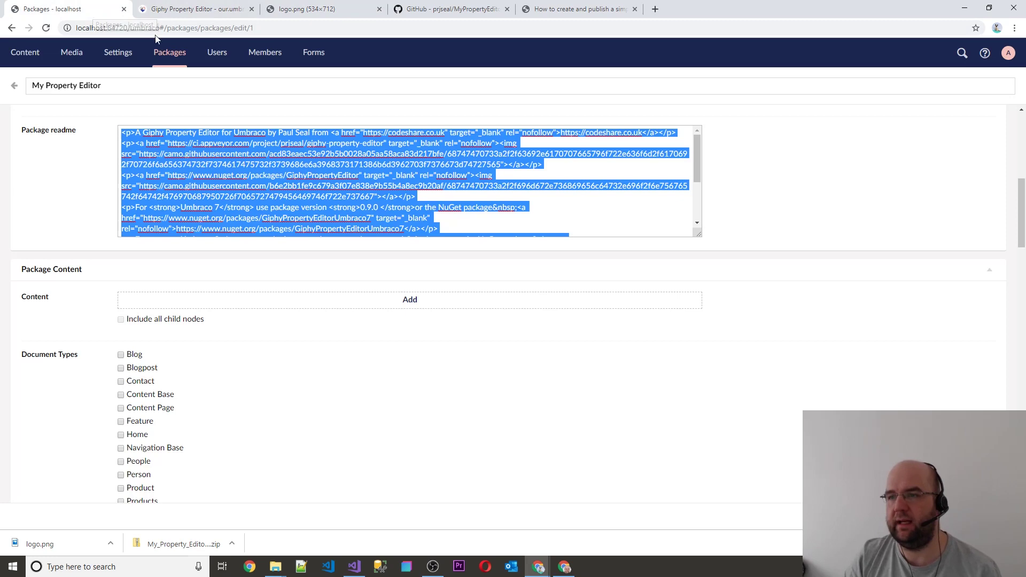
Open the backoffice package repository and view My Property Editor under New releases
scroll(97, 84, up, 5)
click(31, 55)
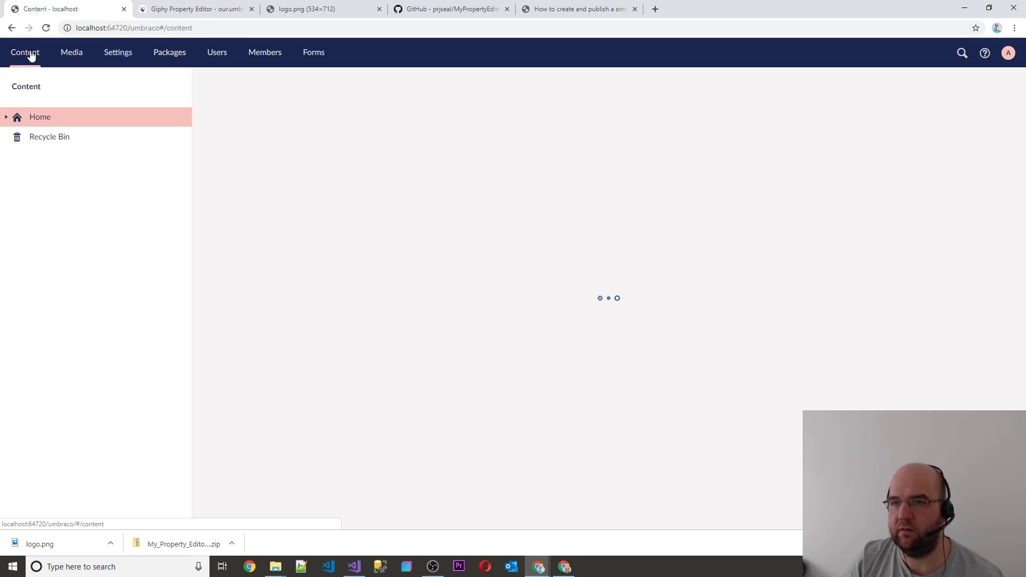
click(178, 55)
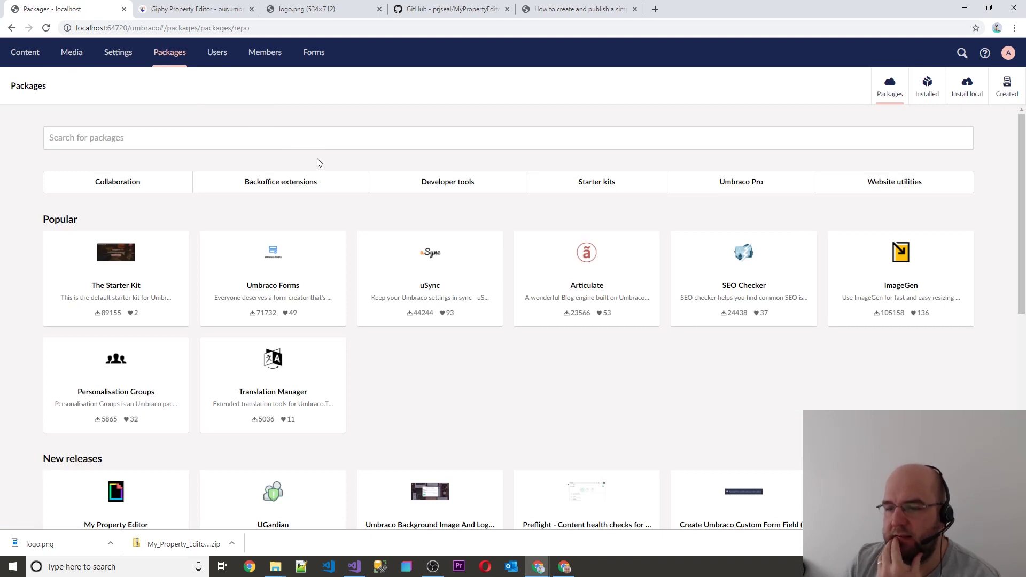
scroll(331, 190, down, 4)
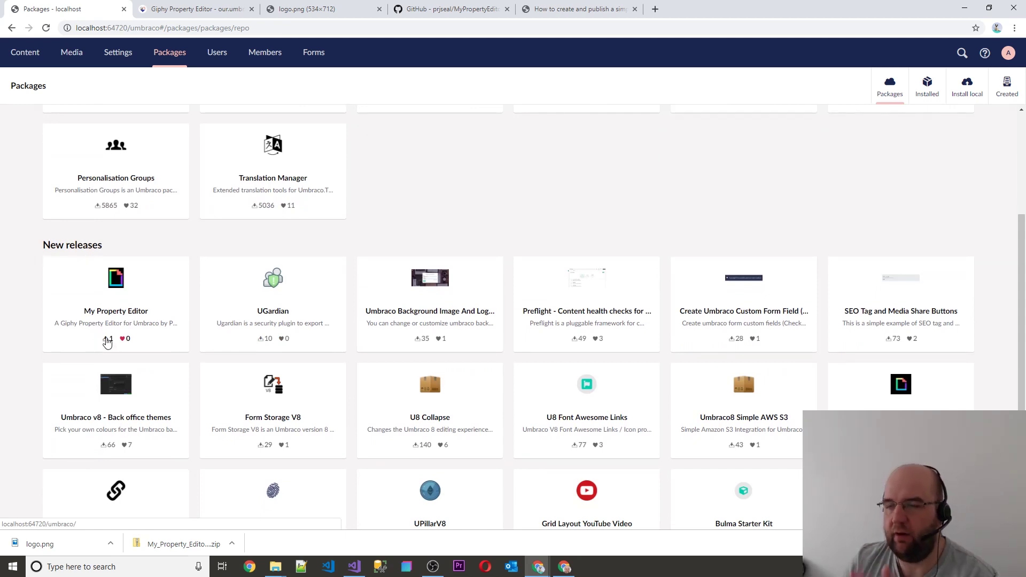
click(125, 285)
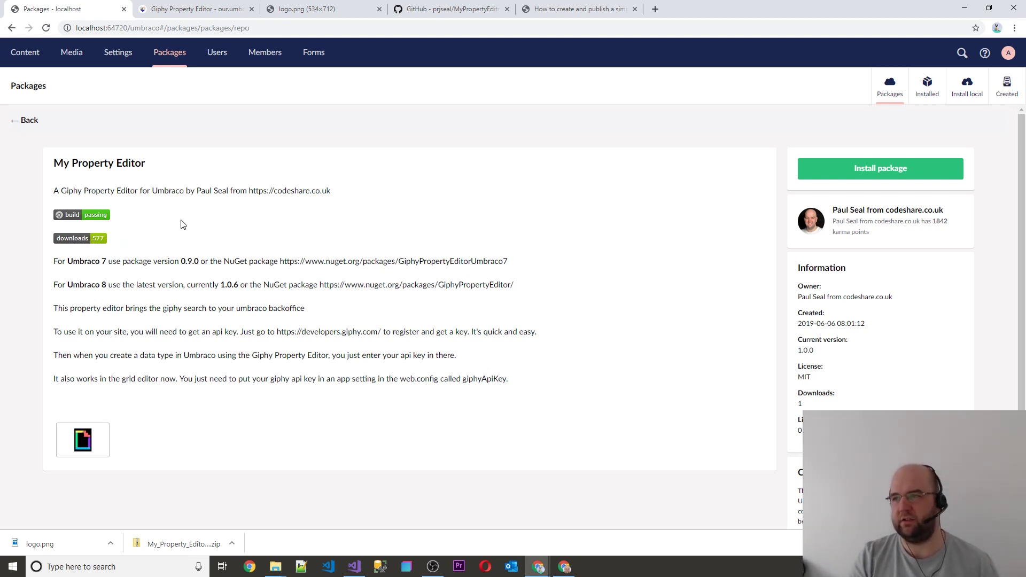
View the MyPropertyEditor repository on GitHub, and return to the backoffice package overview
click(436, 9)
click(278, 29)
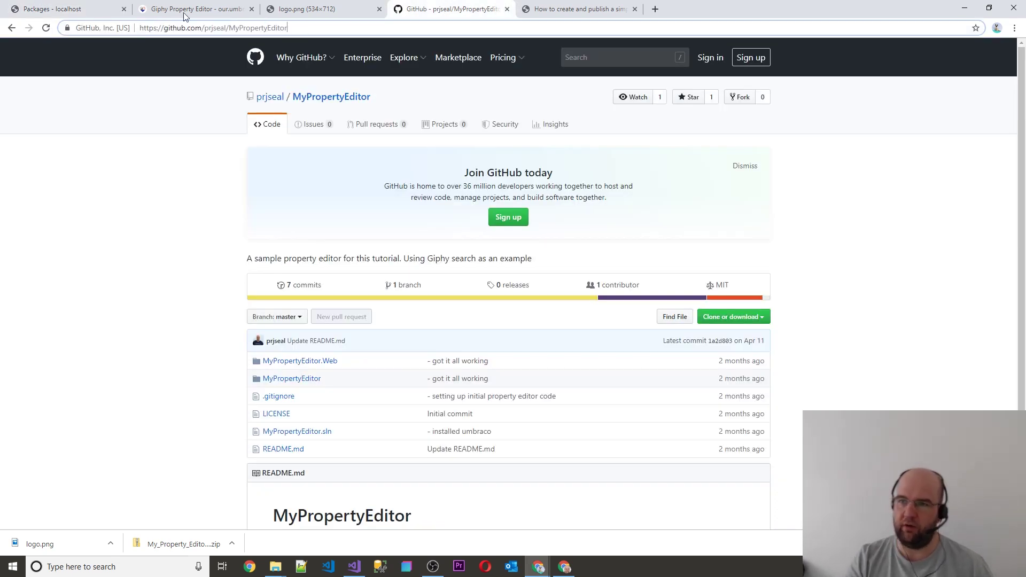
click(97, 10)
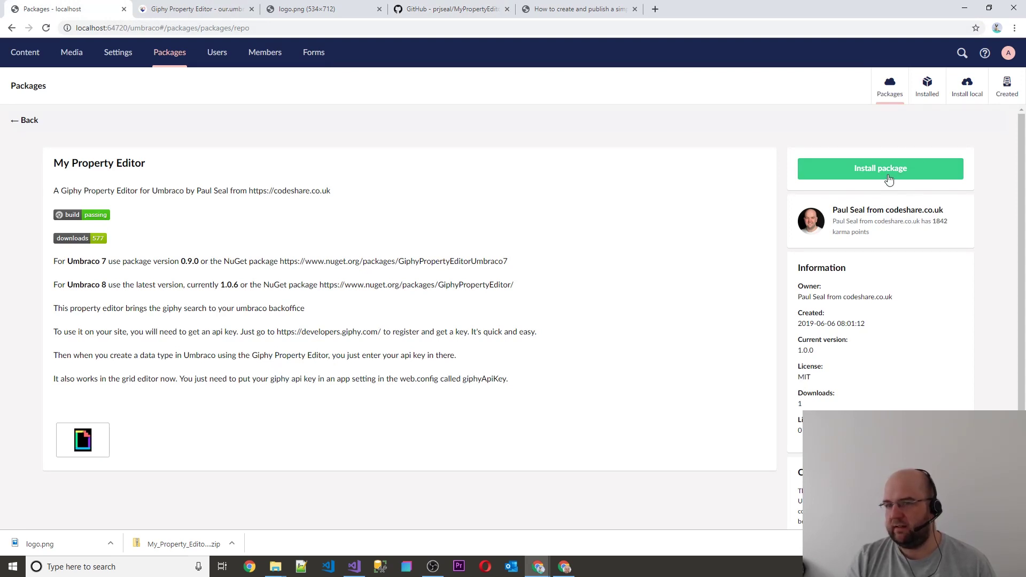
click(24, 122)
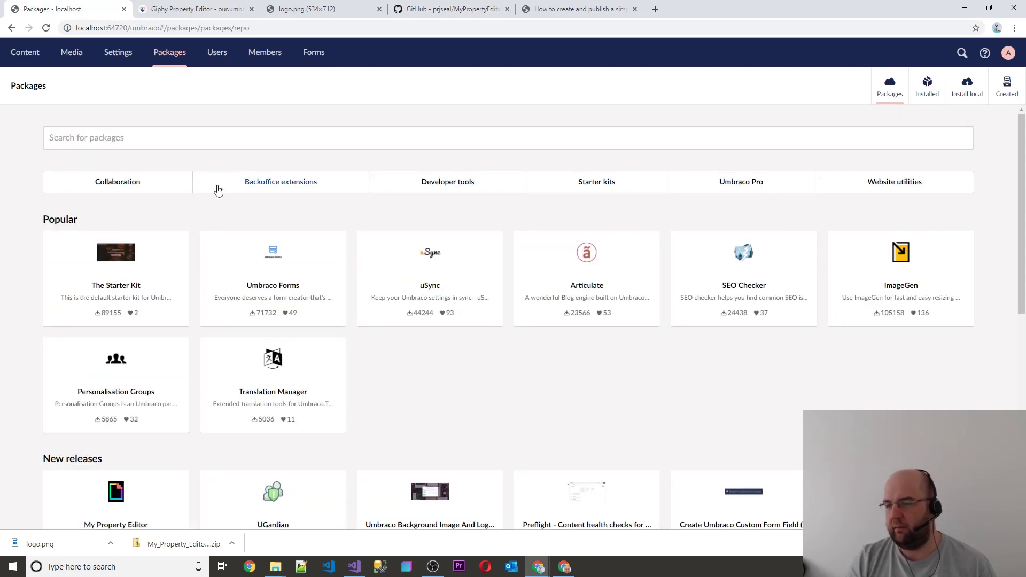
Open the Home content node and examine its Giphy Image property
click(29, 53)
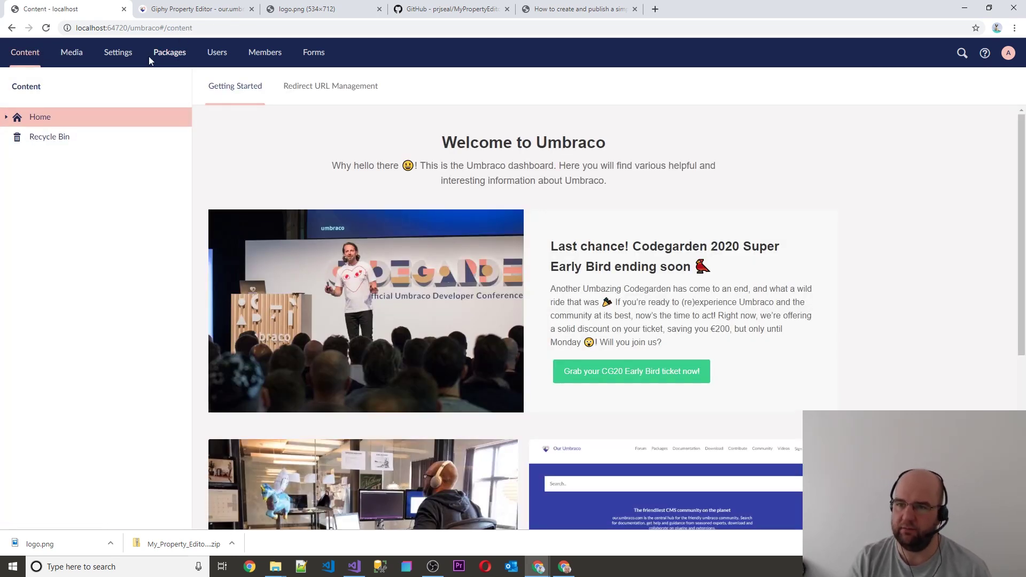
click(49, 119)
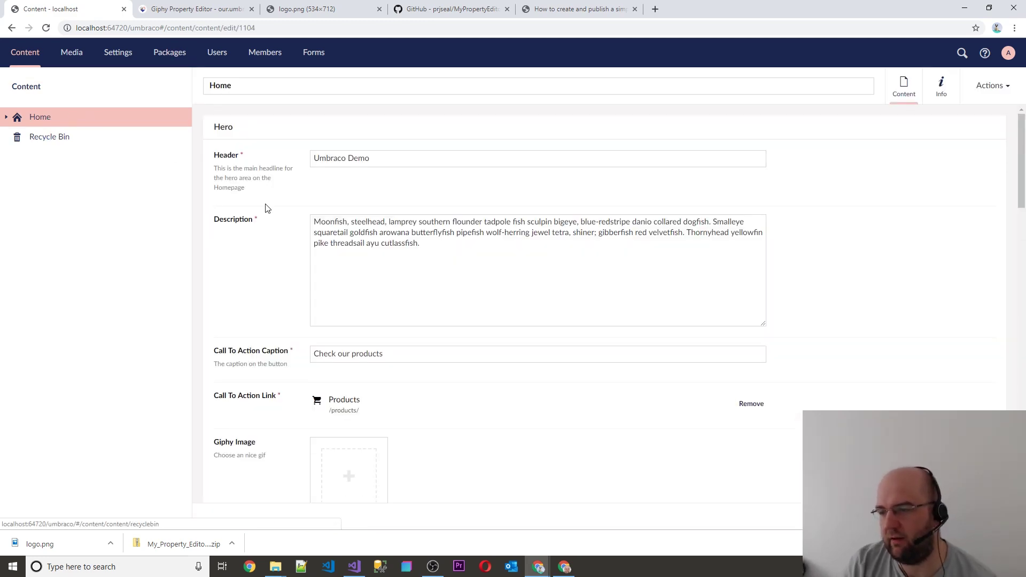
scroll(331, 251, down, 2)
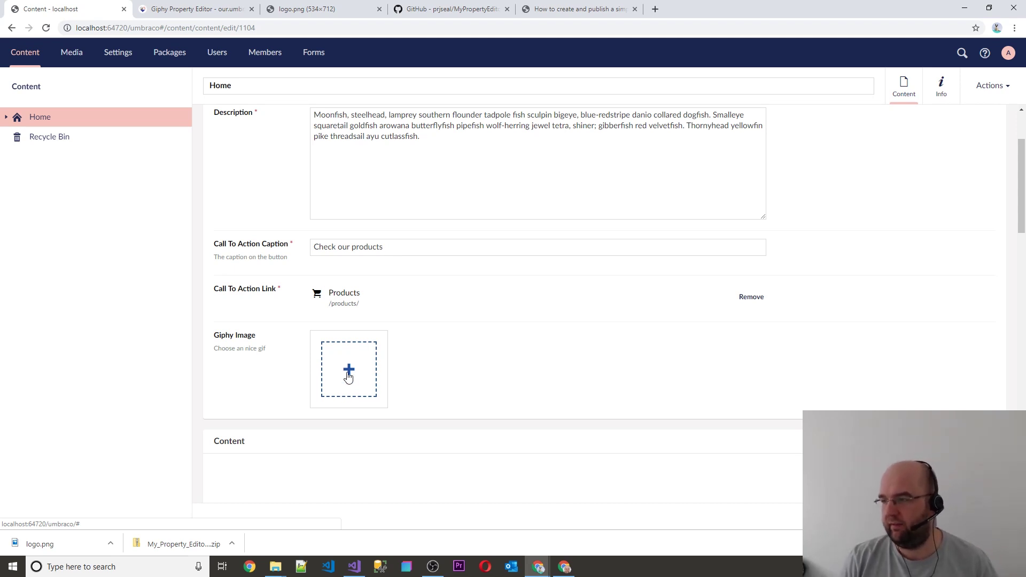
Open codeshare.co.uk/coffee in a new browser tab
click(656, 9)
text(codeshare.ci.)
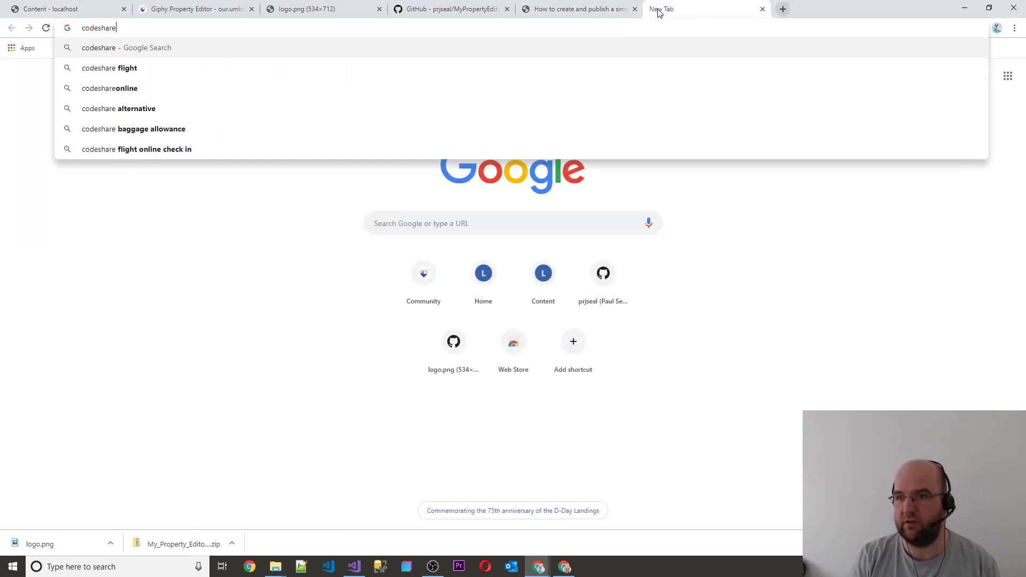
key(BackSpace)
key(BackSpace)
key(BackSpace)
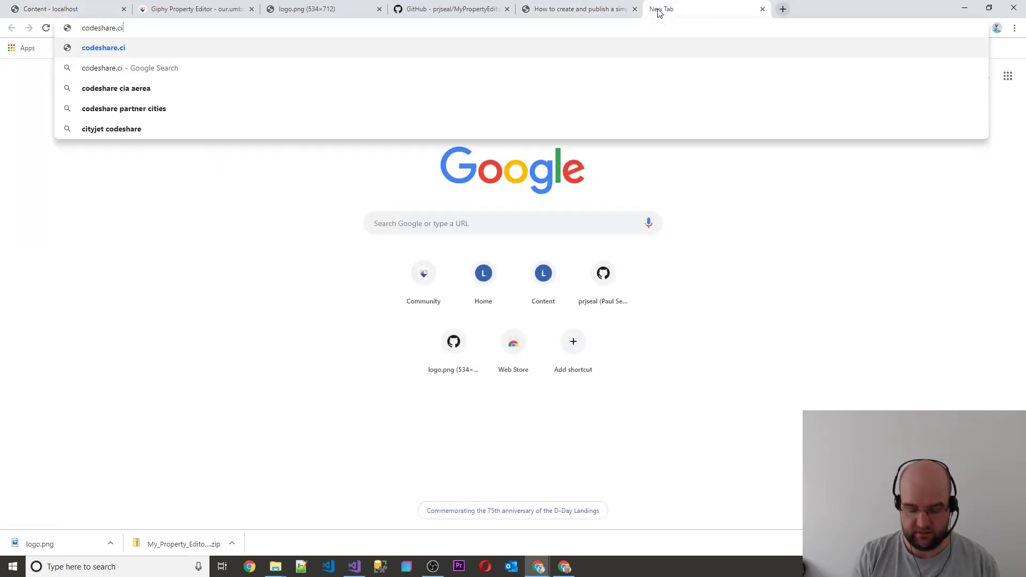
text(co.ul)
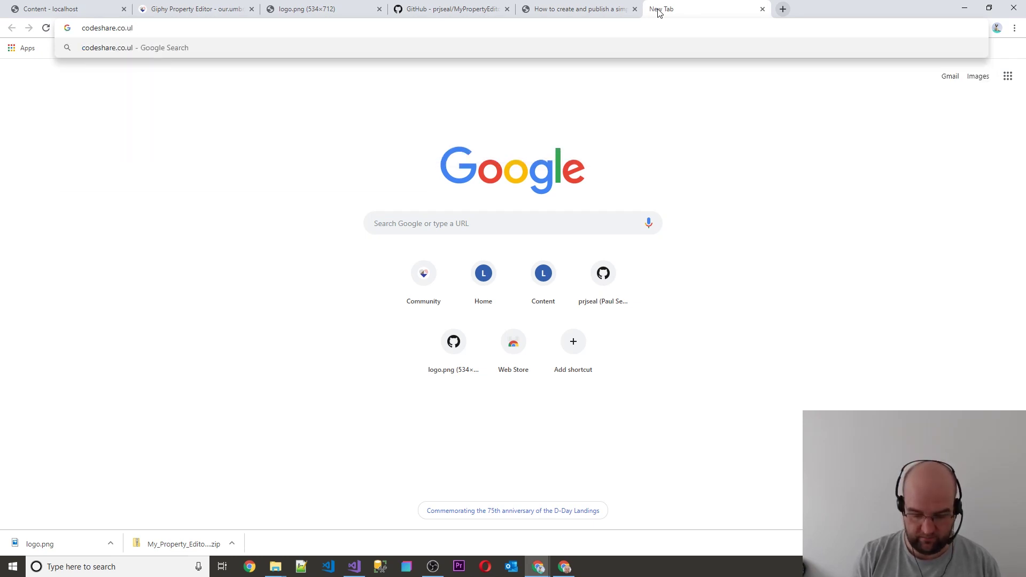
key(BackSpace)
text(k)
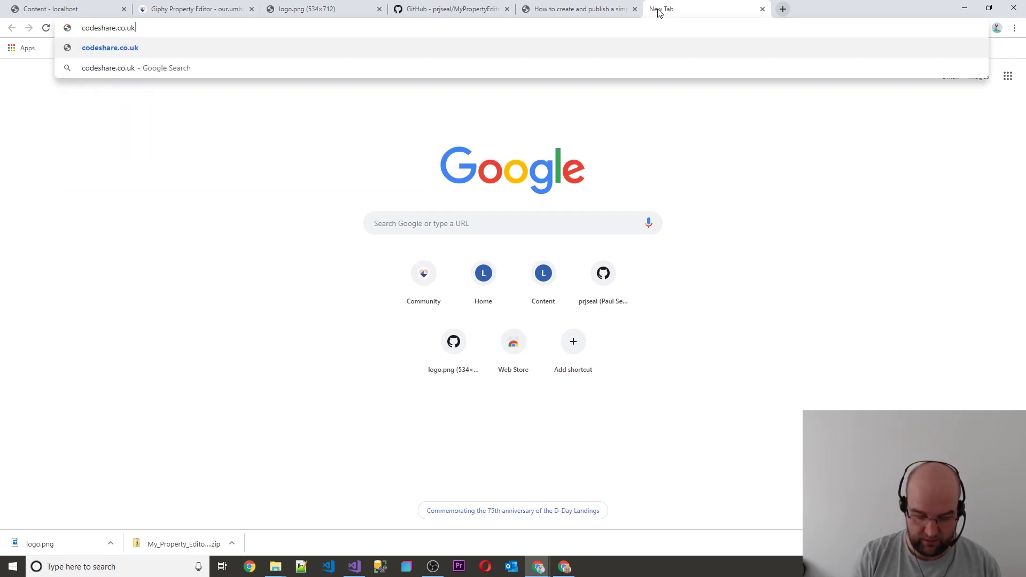
text(/coffee)
key(Return)
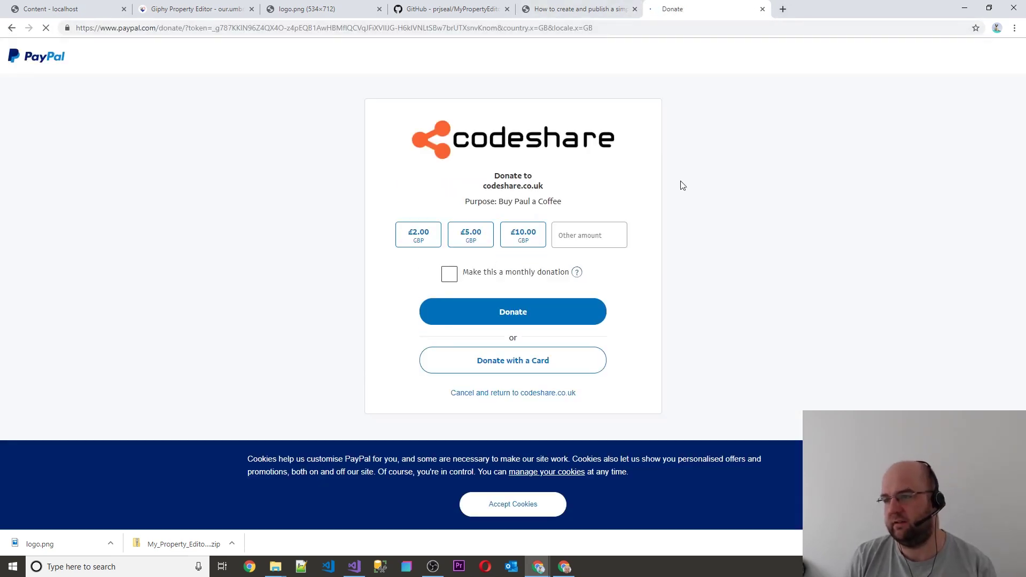
Revisit the 24days article on creating and publishing a package, and view the Giphy Property Editor listing
click(590, 4)
scroll(486, 112, up, 8)
scroll(487, 112, up, 4)
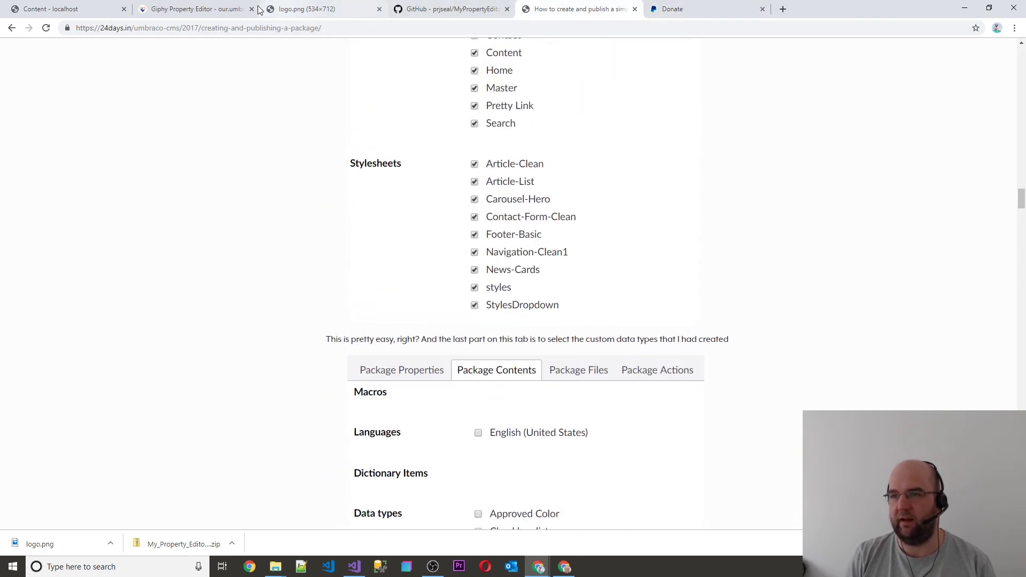
click(197, 9)
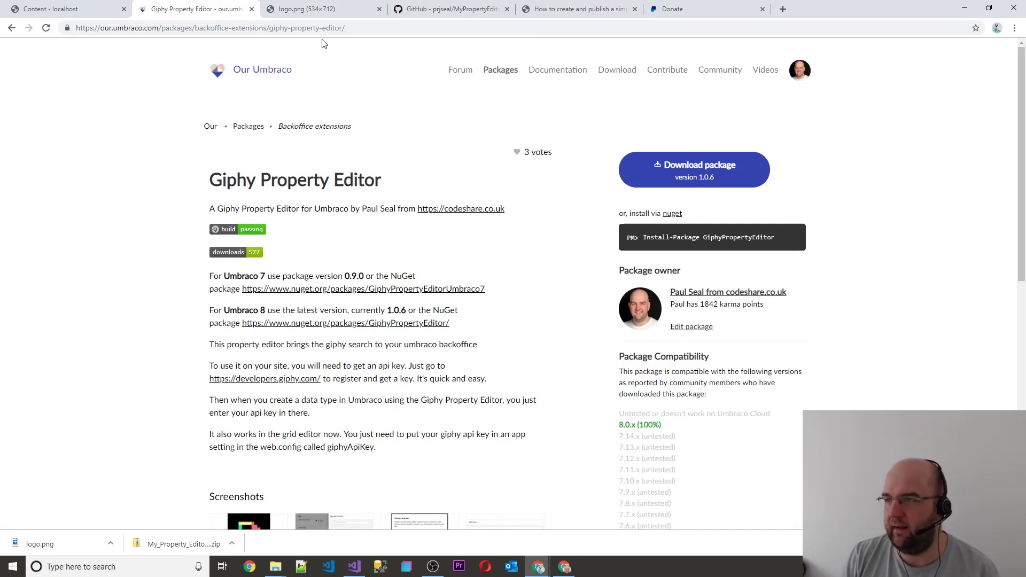
Open the My Property Editor listing for editing in the other browser window and continue past its package details without changes
key(alt+Tab)
key(alt+Tab)
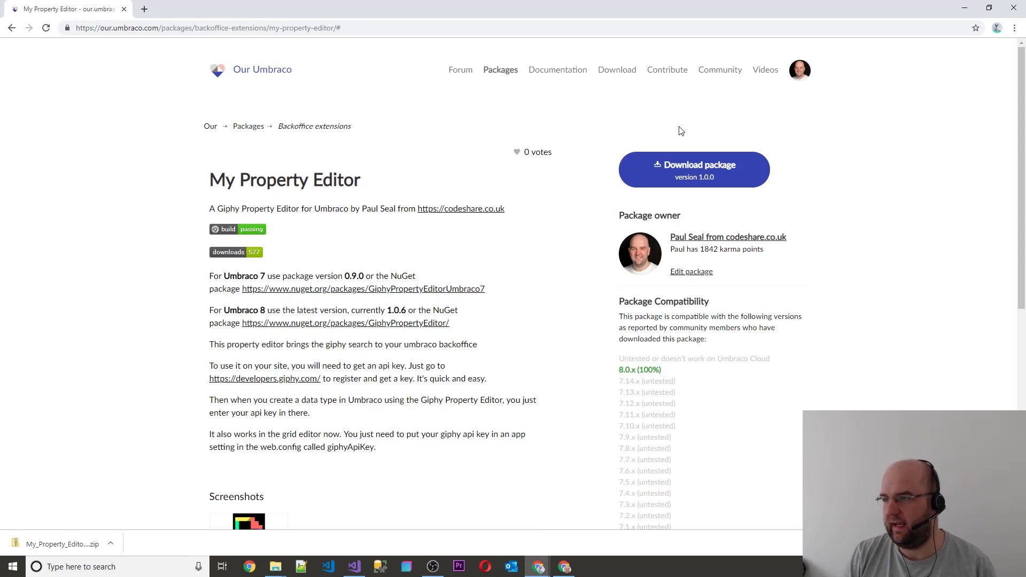
click(691, 272)
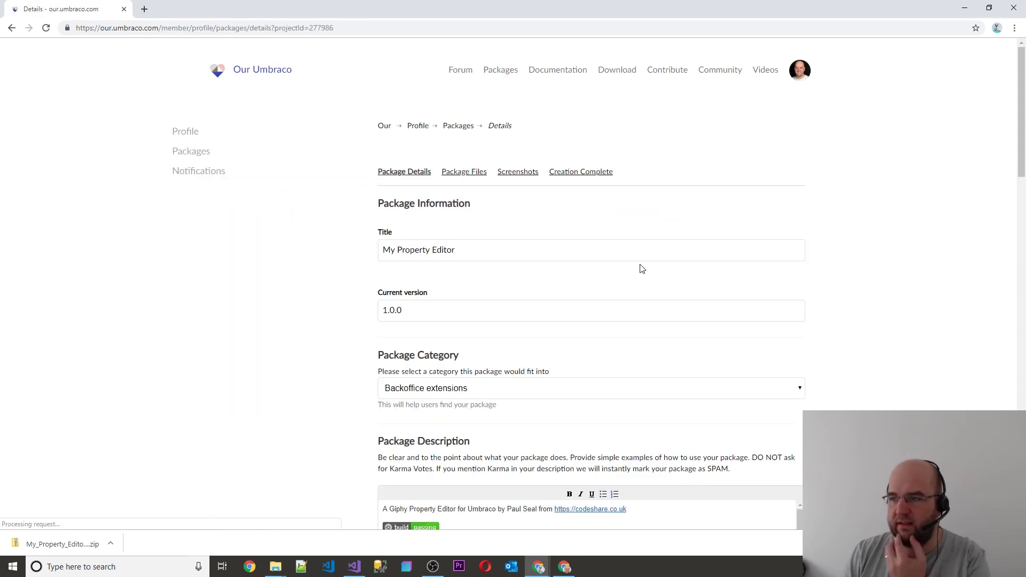
scroll(694, 238, down, 10)
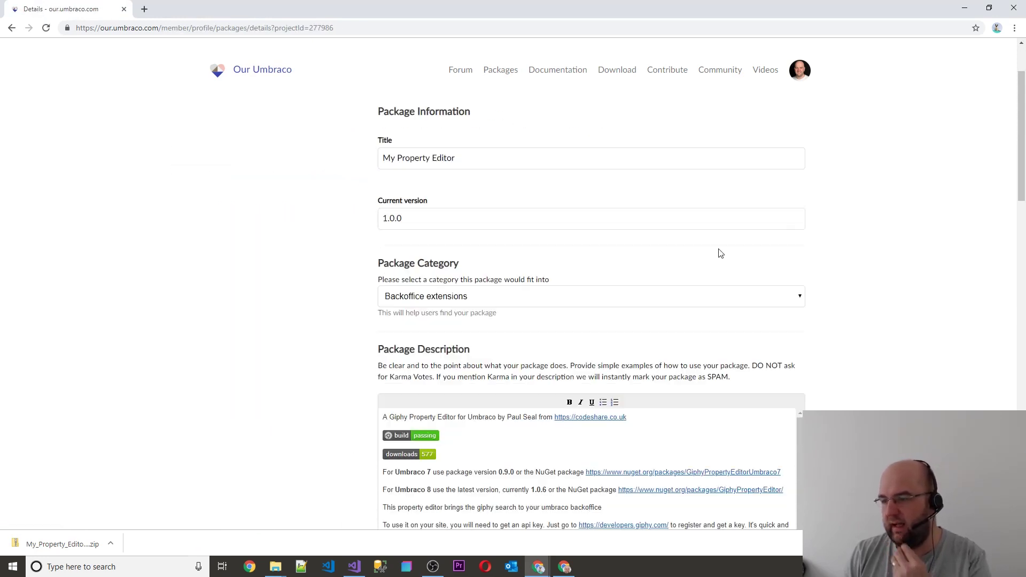
scroll(839, 366, down, 6)
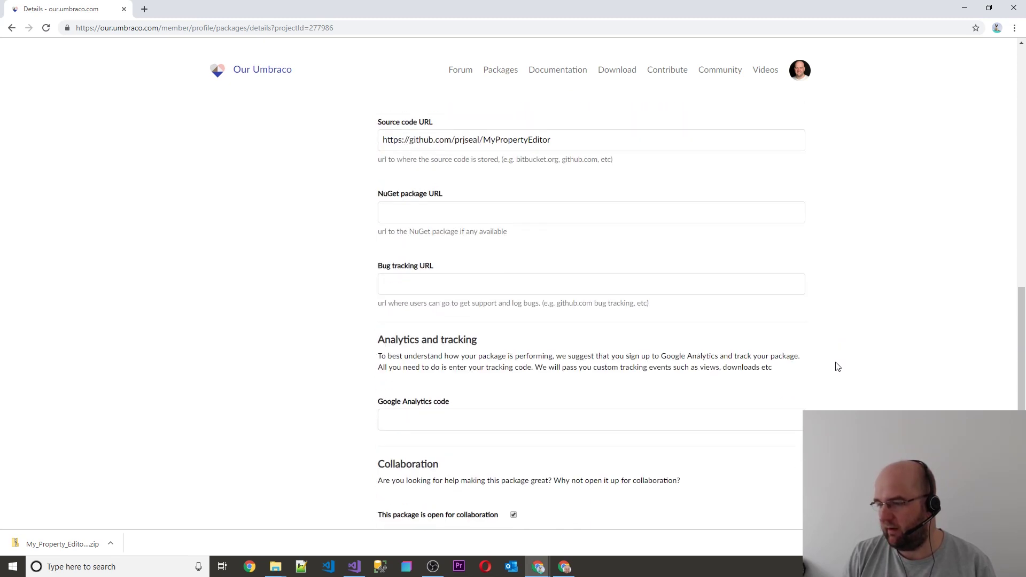
scroll(838, 366, down, 6)
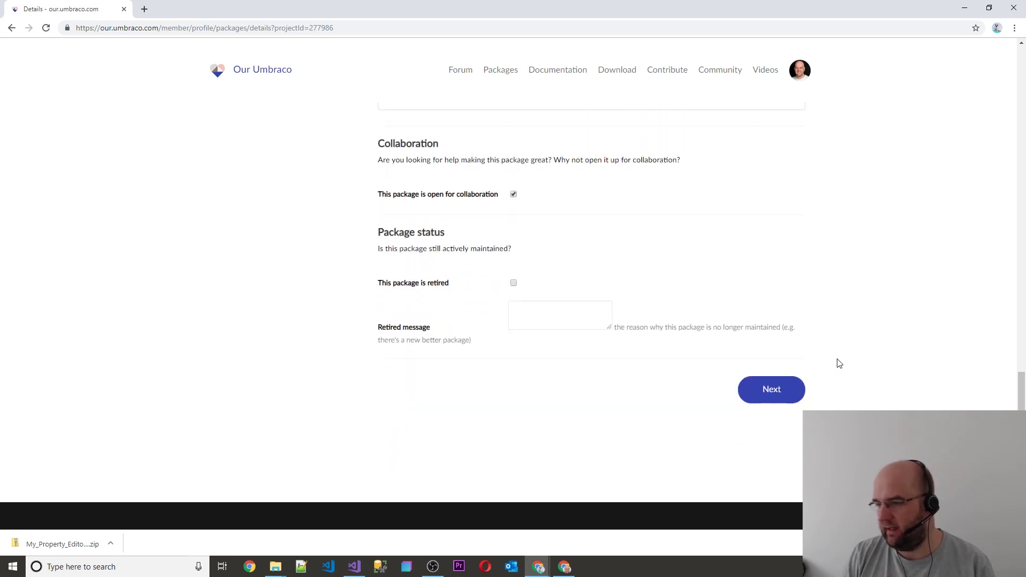
click(773, 393)
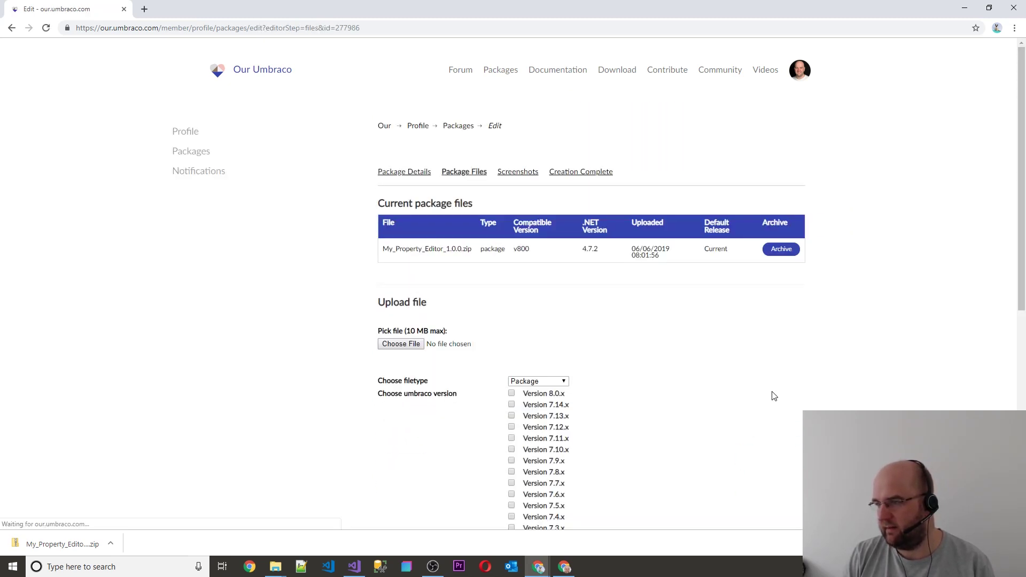
Continue past the package files and screenshots, and unpublish My Property Editor by turning off Make live and saving
scroll(775, 397, down, 6)
click(778, 328)
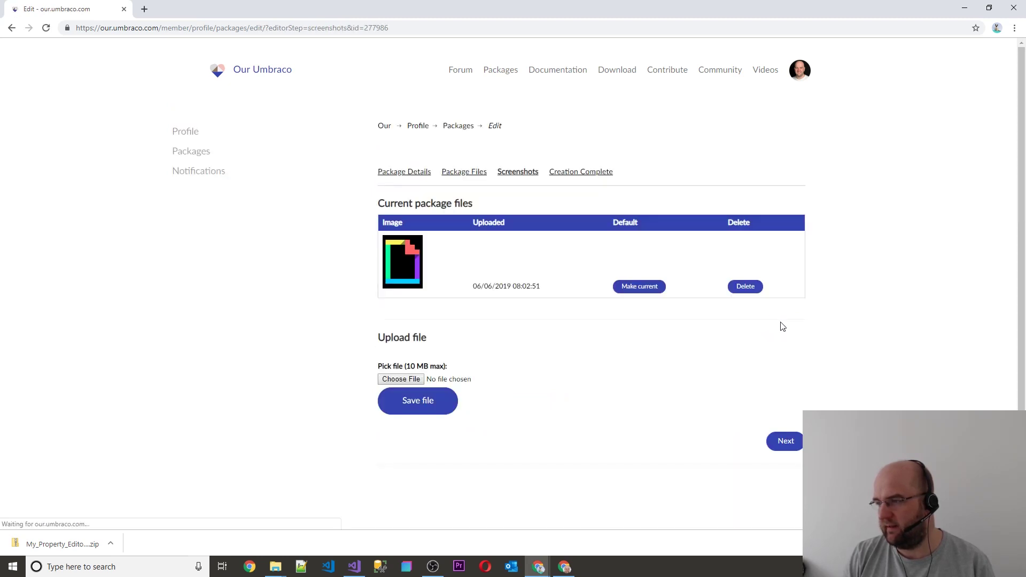
scroll(783, 353, down, 3)
click(790, 314)
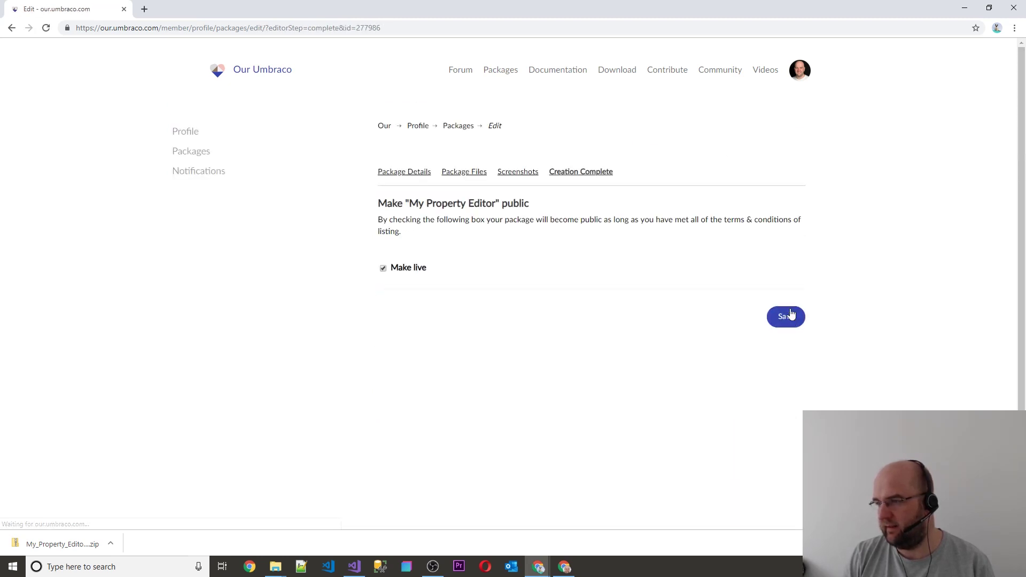
click(797, 320)
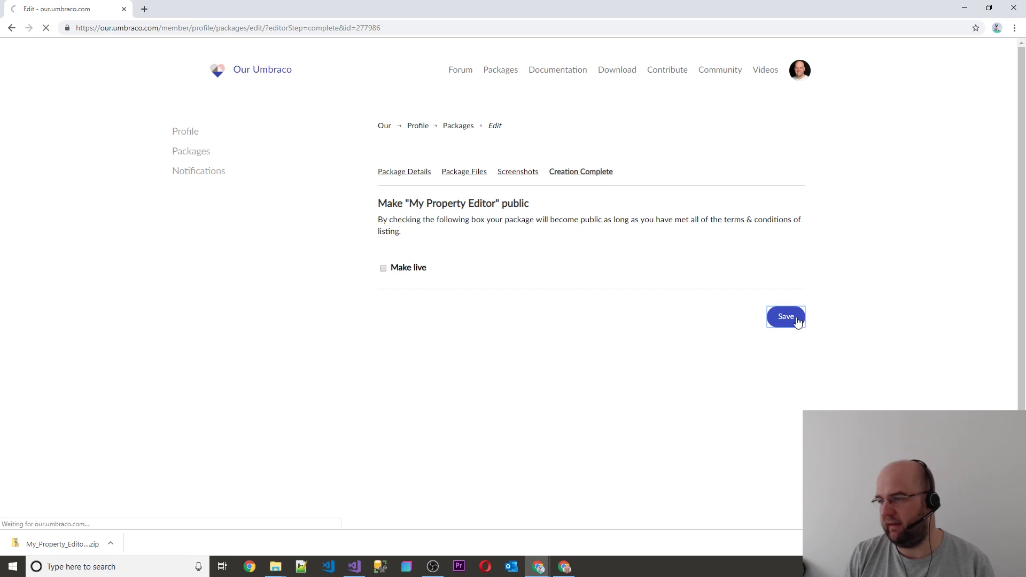
Open the Our Umbraco packages page, and check New releases in the local backoffice package repository in the other window
click(492, 71)
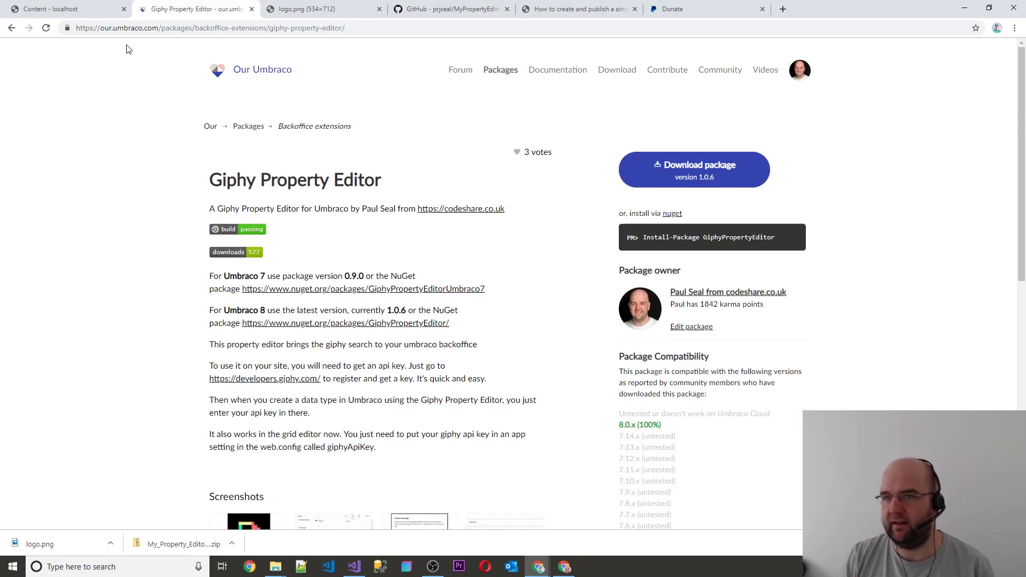
click(86, 9)
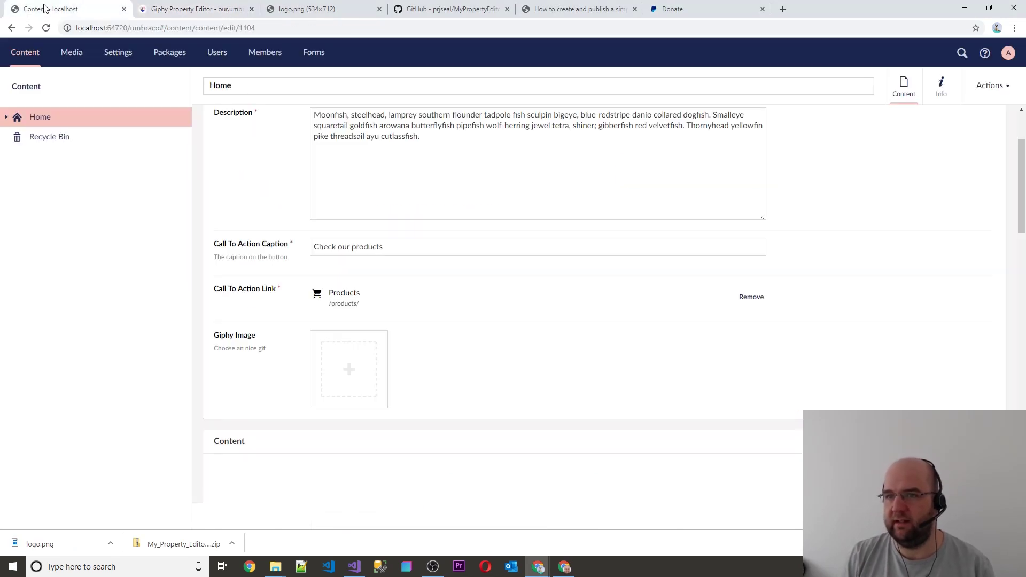
click(170, 53)
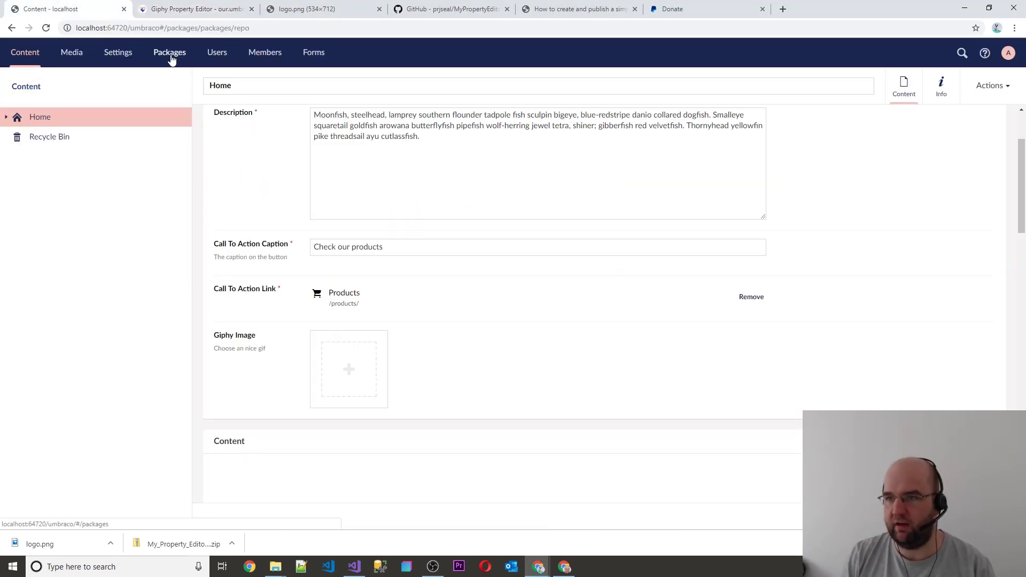
scroll(79, 309, down, 3)
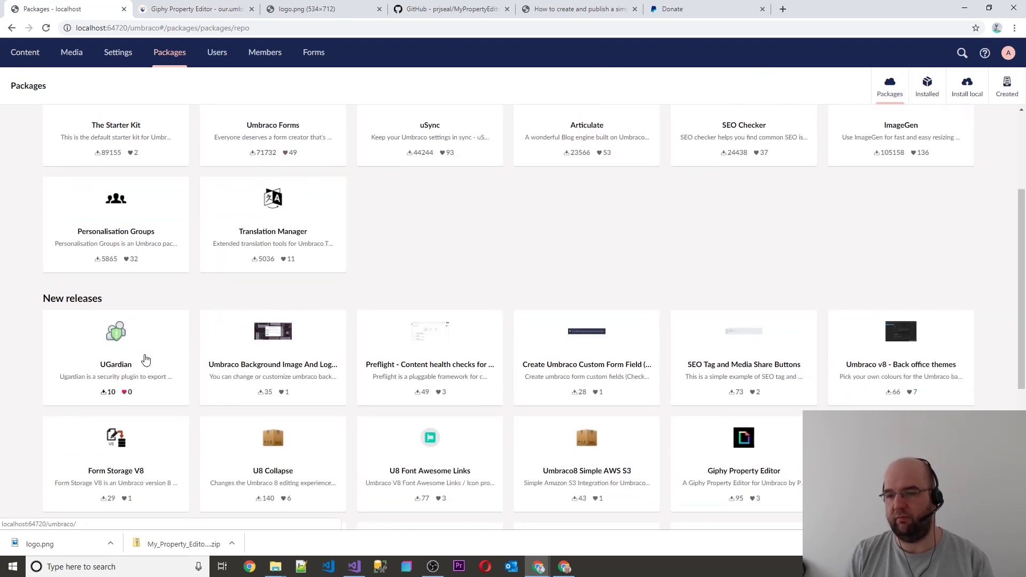